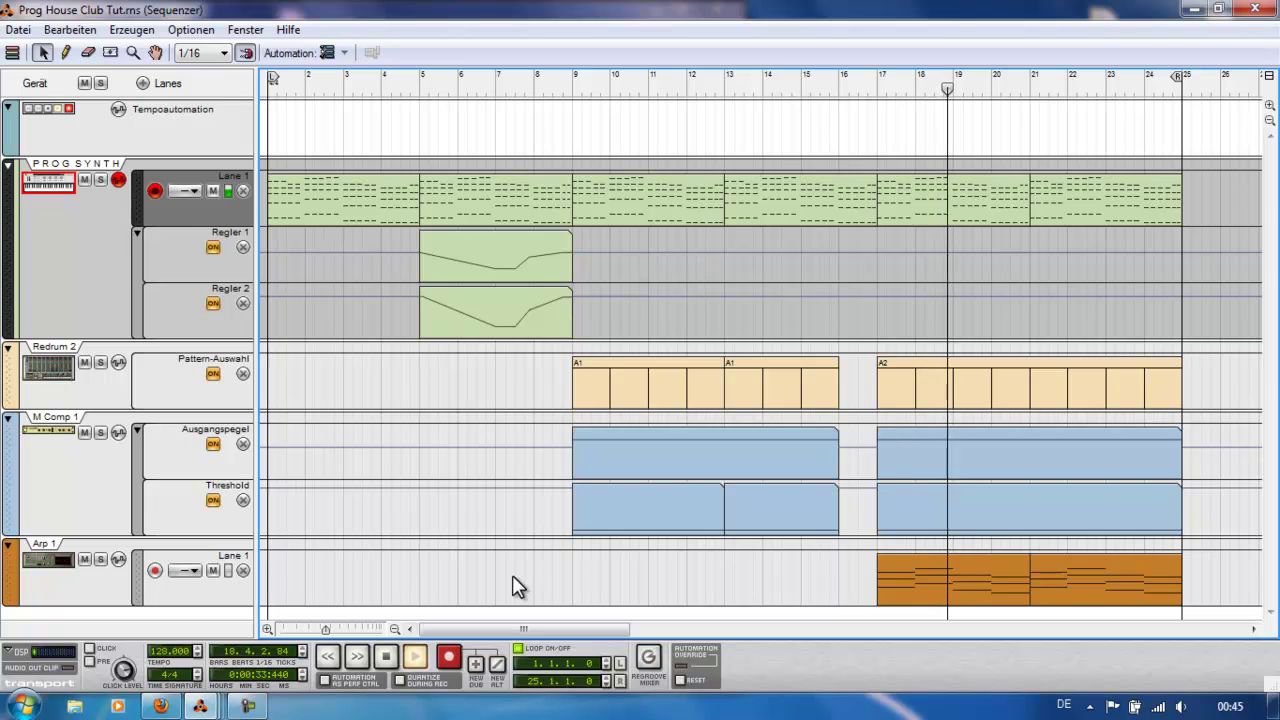
- Turn off looping, play back the start of the finished arrangement from bar 1, and return the playhead to the beginning
{"action": "left_click", "coordinate": [518, 650]}
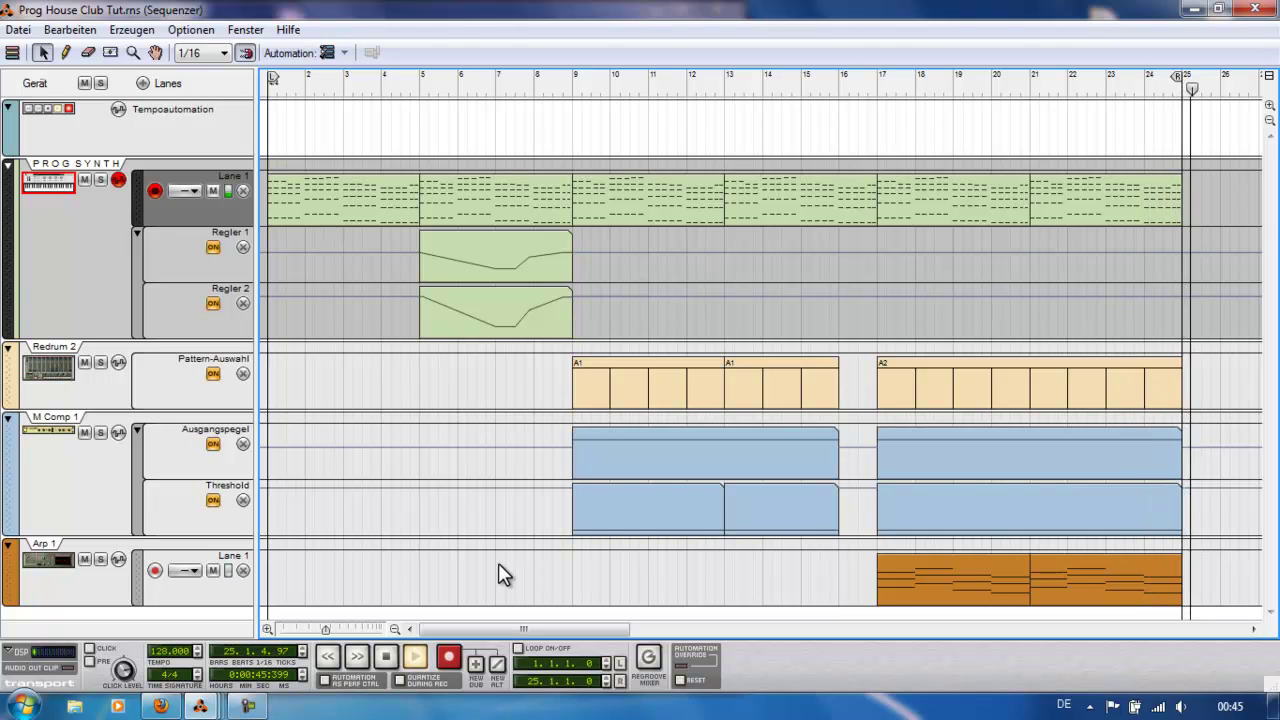
{"action": "key", "text": "space"}
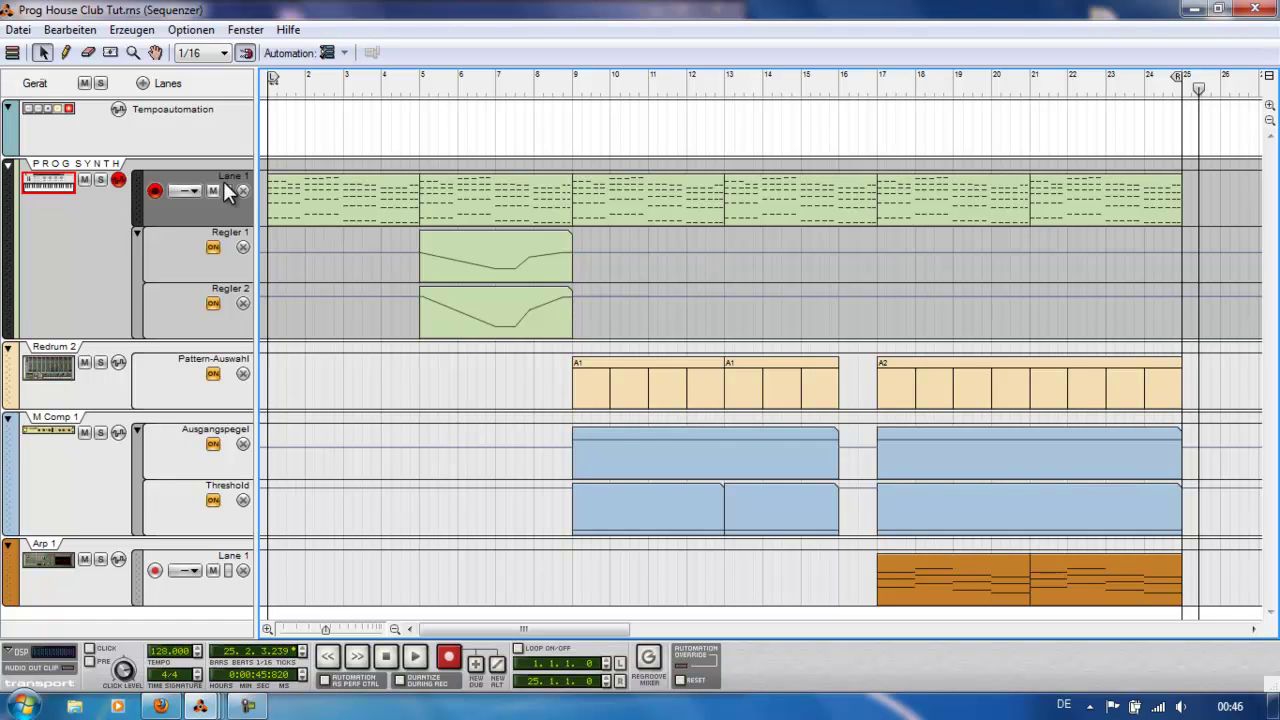
{"action": "left_click", "coordinate": [268, 86]}
{"action": "key", "text": "space"}
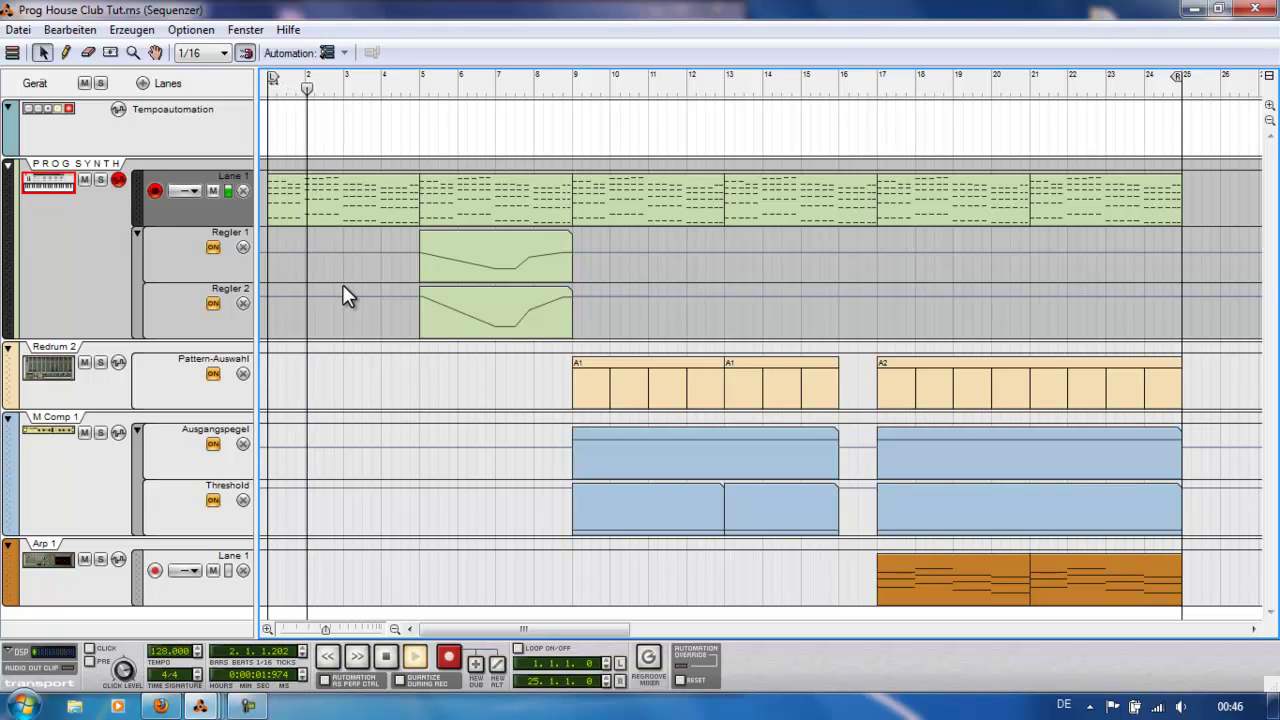
{"action": "key", "text": "space"}
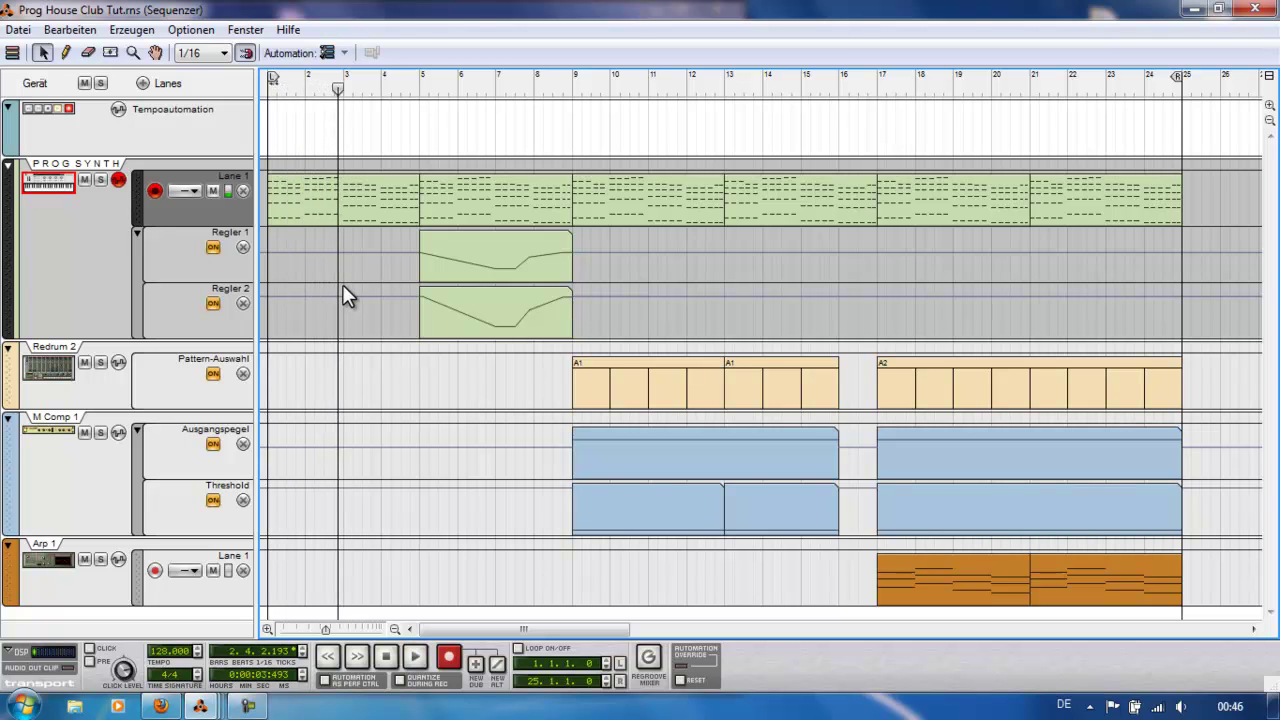
{"action": "left_click", "coordinate": [269, 88]}
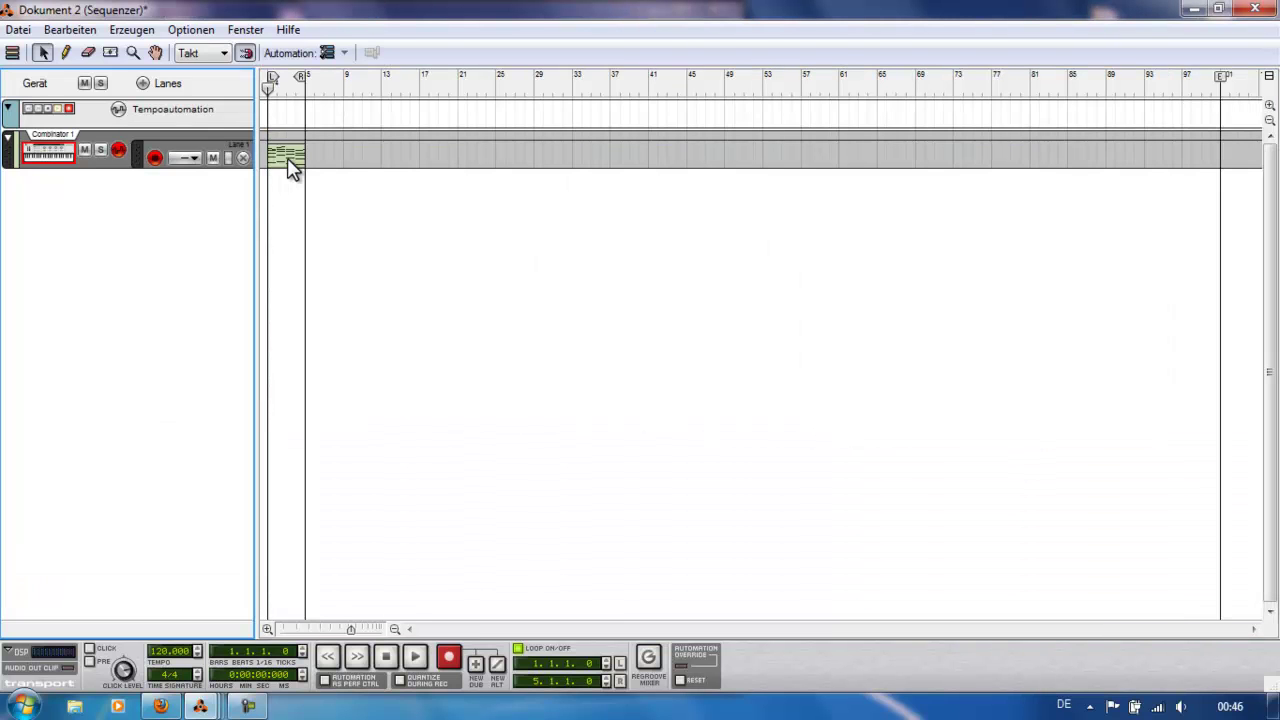
- View the notes of the Combinator 1 clip in Dokument 2, return to the arrangement, and bring up the rack
{"action": "double_click", "coordinate": [288, 156]}
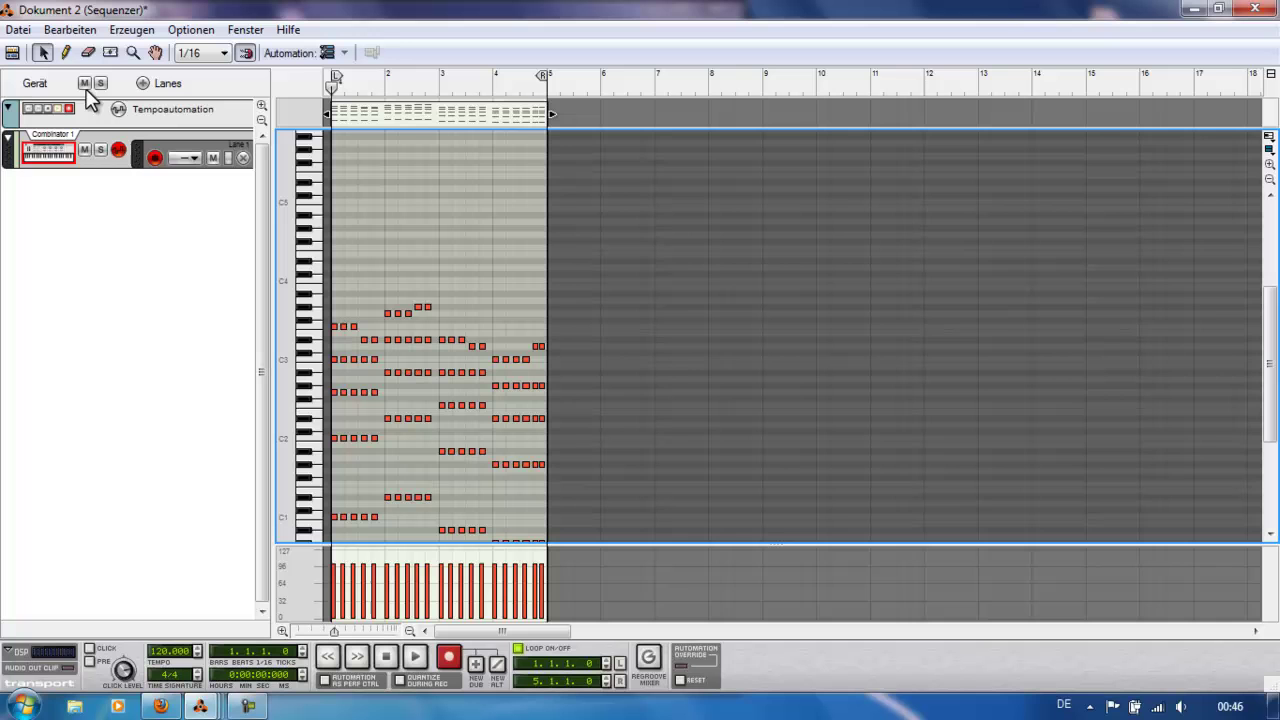
{"action": "left_click", "coordinate": [12, 52]}
{"action": "key", "text": "F6"}
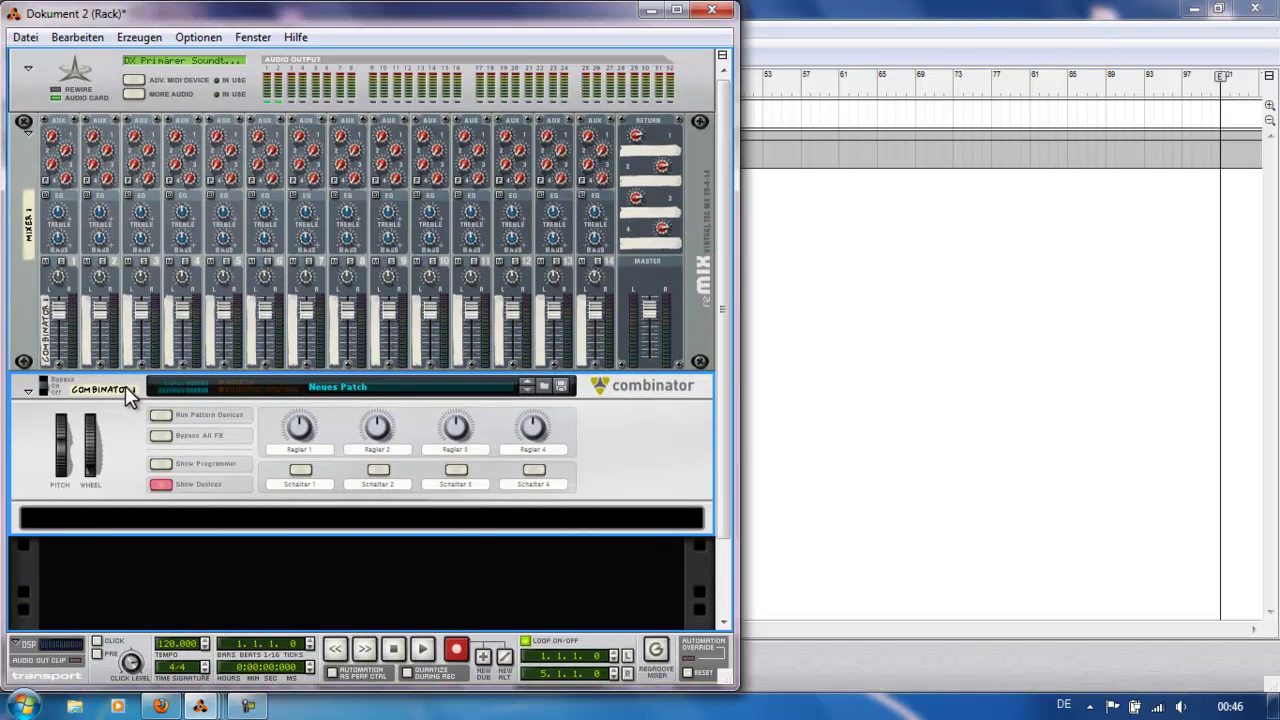
- Create a Line Mixer 6:2 inside the empty Combinator
{"action": "right_click", "coordinate": [146, 512]}
{"action": "mouse_move", "coordinate": [335, 424]}
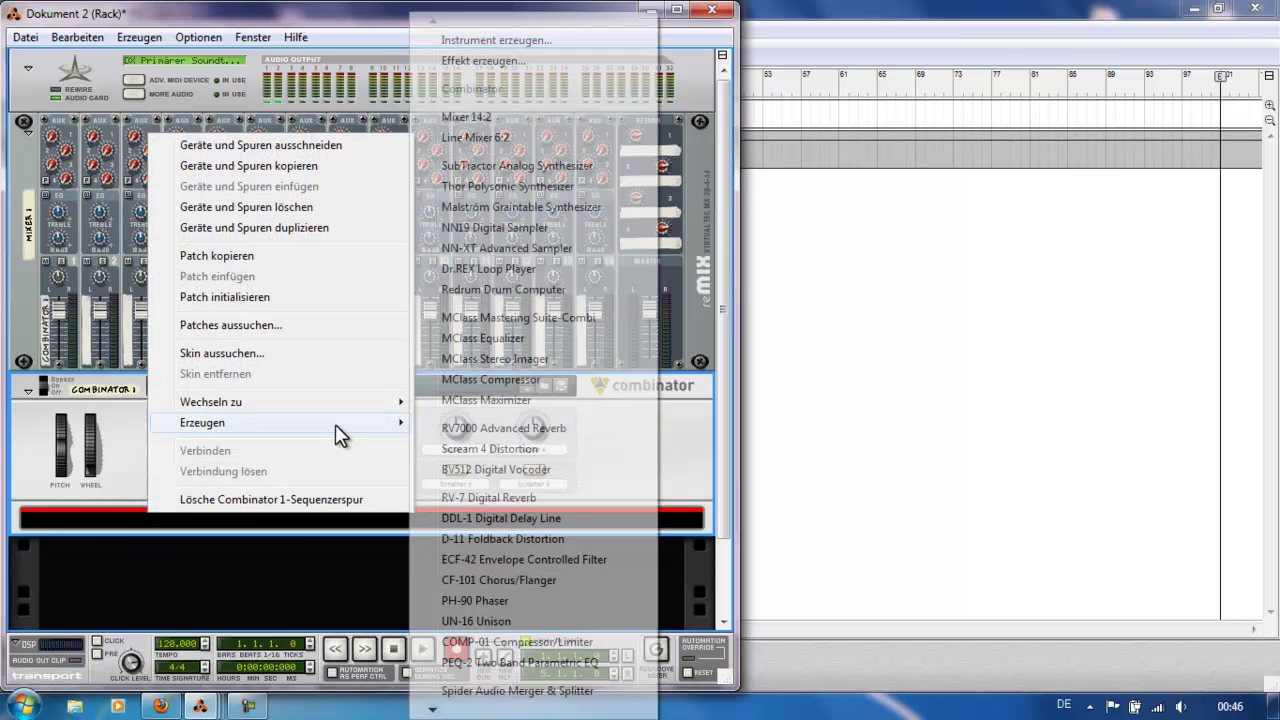
{"action": "left_click", "coordinate": [522, 140]}
{"action": "scroll", "coordinate": [610, 460], "scroll_direction": "down", "scroll_amount": 3}
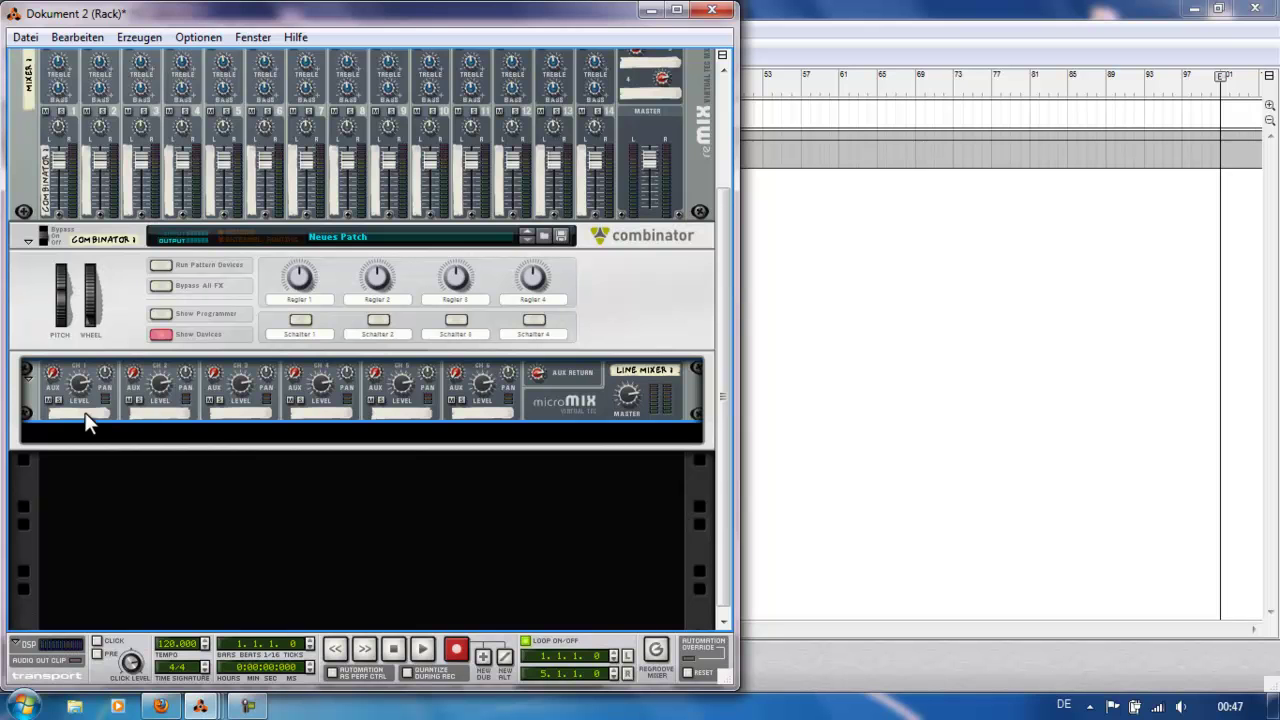
- Examine the chord notes in the Combinator 1 clip and return to the rack
{"action": "key", "text": "alt+Tab"}
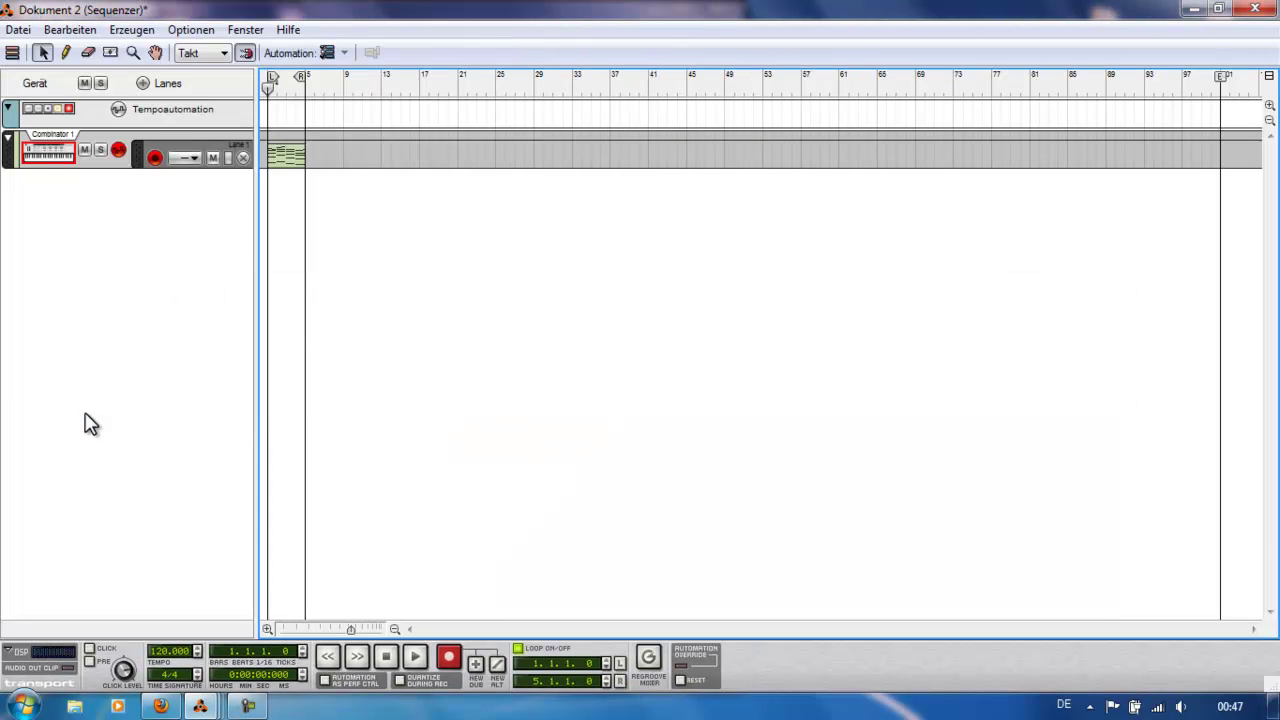
{"action": "left_click", "coordinate": [299, 164]}
{"action": "double_click", "coordinate": [298, 164]}
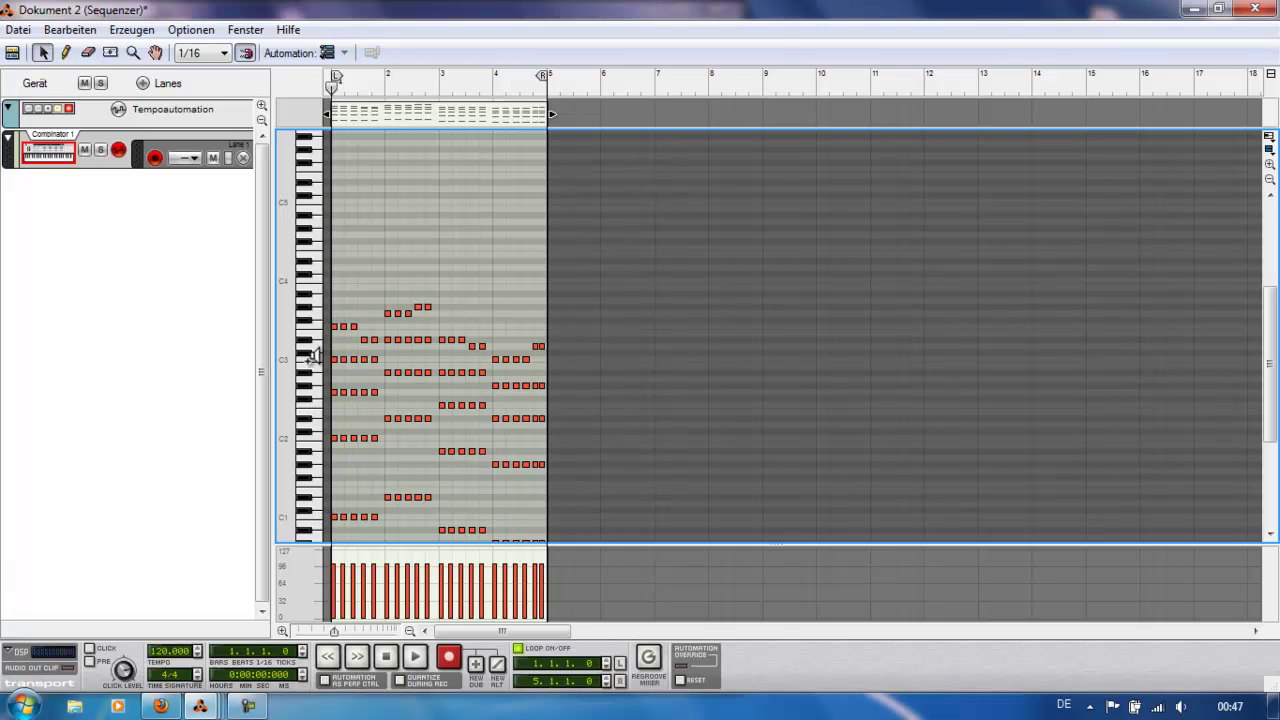
{"action": "key", "text": "alt+Tab"}
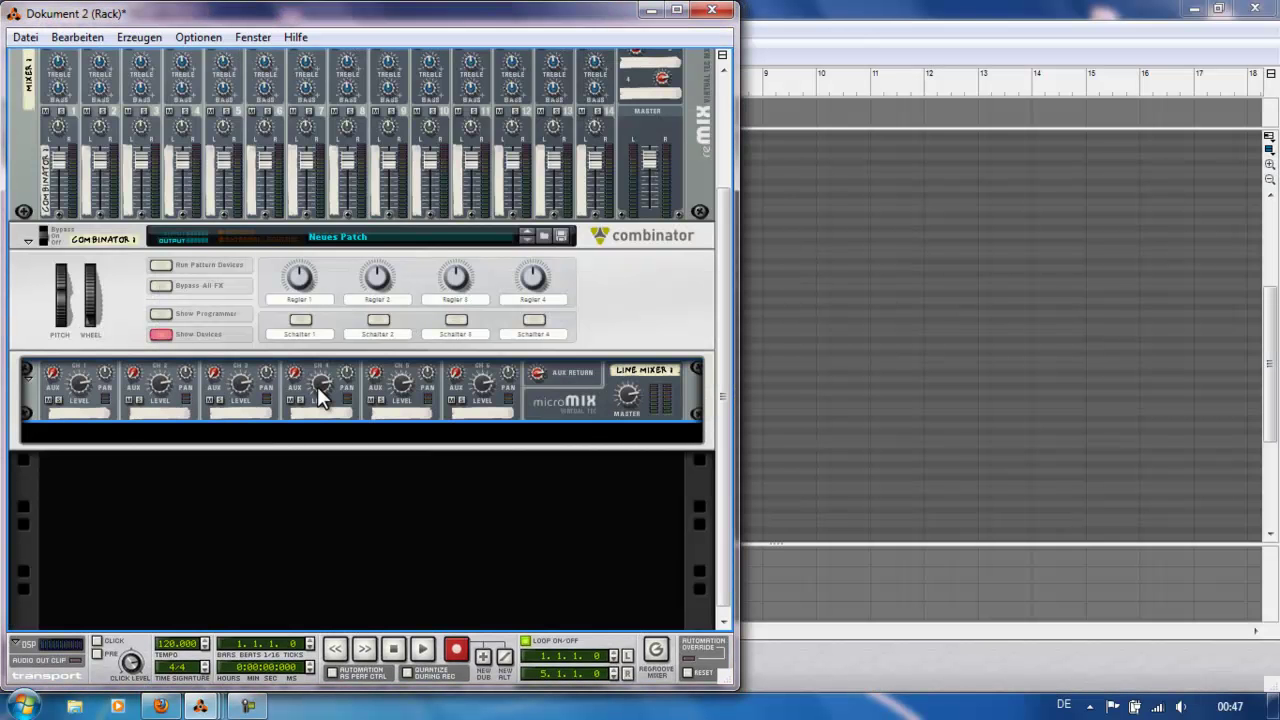
- Create a Malström Graintable Synthesizer below the line mixer inside the Combinator
{"action": "mouse_move", "coordinate": [320, 397]}
{"action": "right_click", "coordinate": [79, 409]}
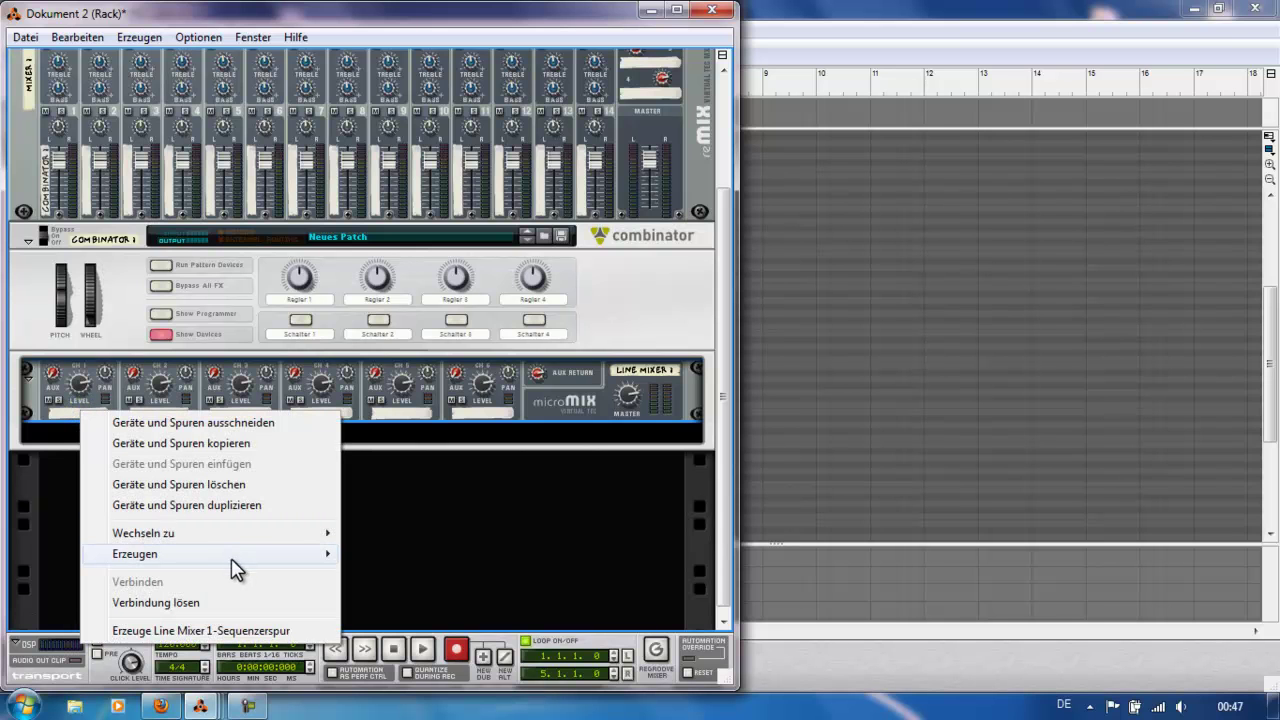
{"action": "mouse_move", "coordinate": [231, 558]}
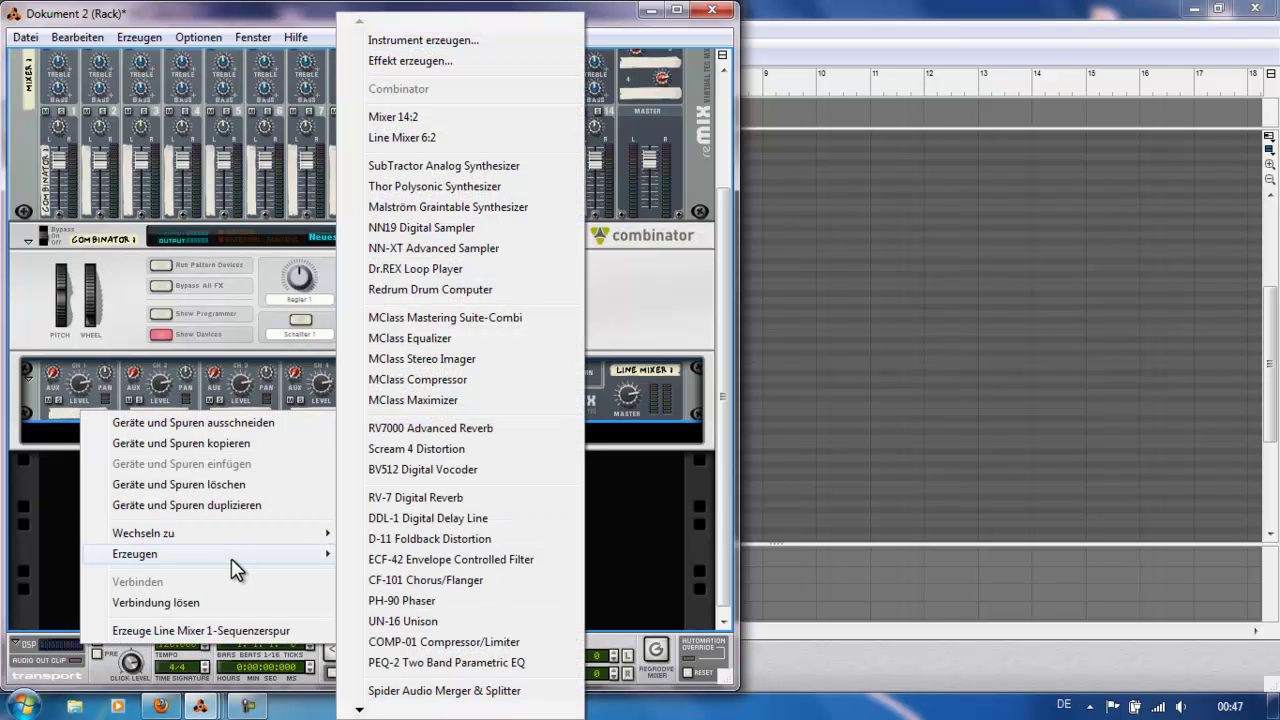
{"action": "left_click", "coordinate": [470, 207]}
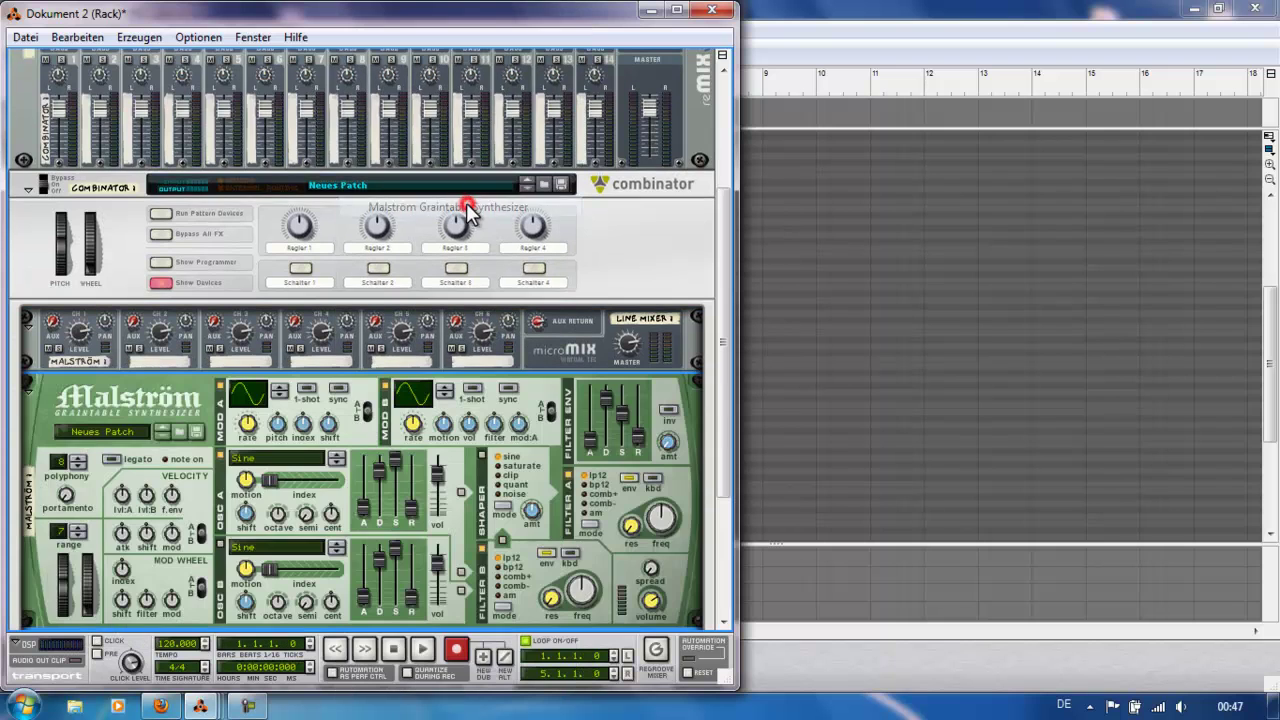
- Add two more Malström synthesizers to the Combinator from the tool window's device list, and close the tool window
{"action": "left_click", "coordinate": [254, 38]}
{"action": "left_click", "coordinate": [308, 115]}
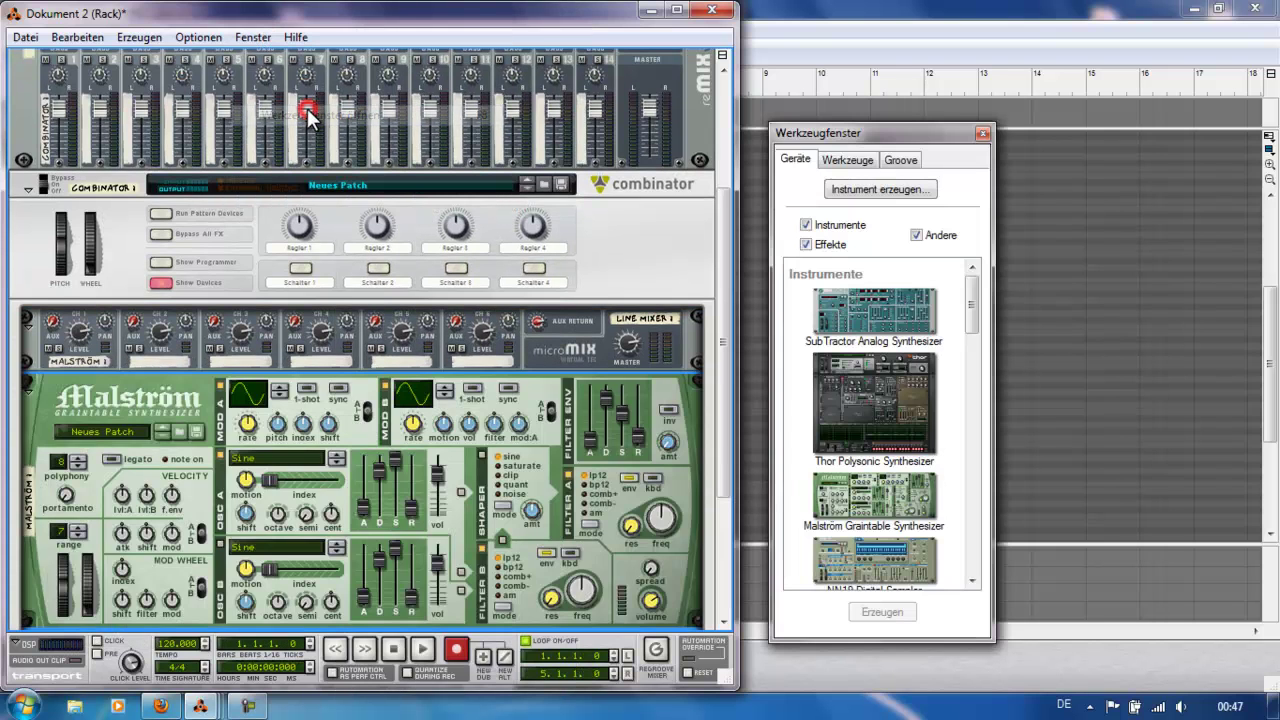
{"action": "left_click_drag", "start_coordinate": [724, 330], "coordinate": [725, 394]}
{"action": "left_click_drag", "start_coordinate": [900, 485], "coordinate": [478, 520]}
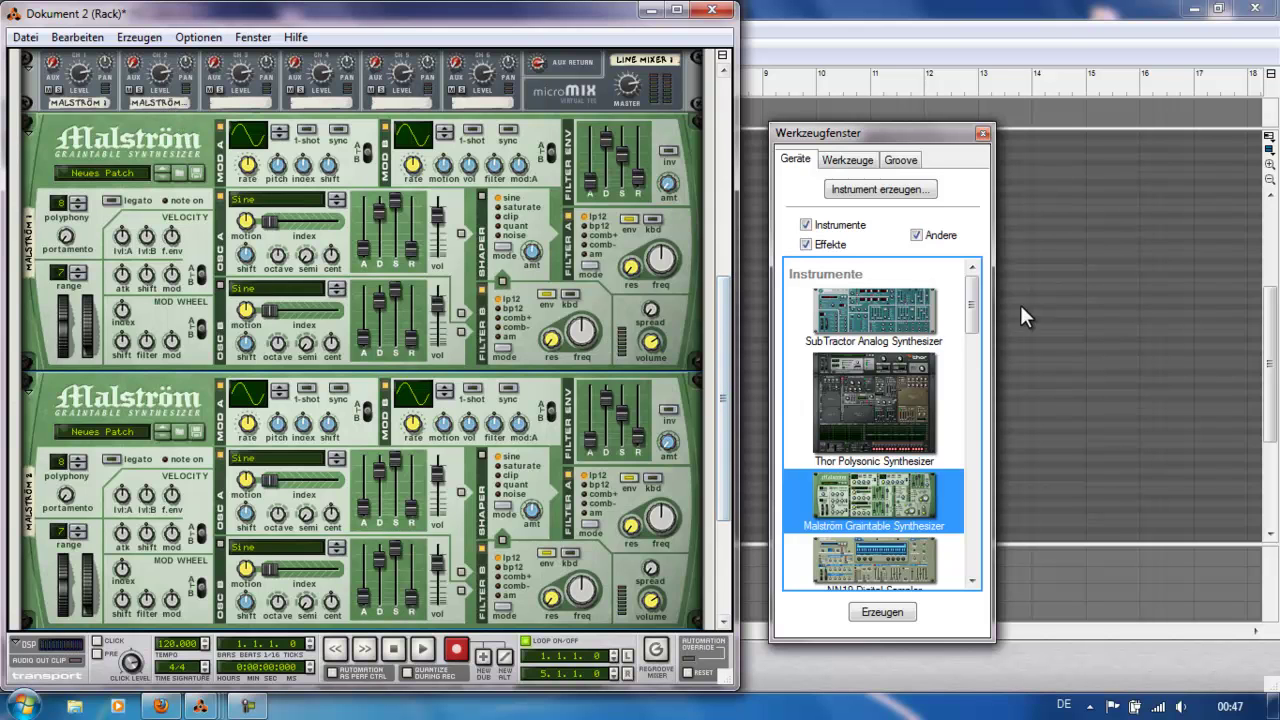
{"action": "left_click_drag", "start_coordinate": [723, 302], "coordinate": [844, 394]}
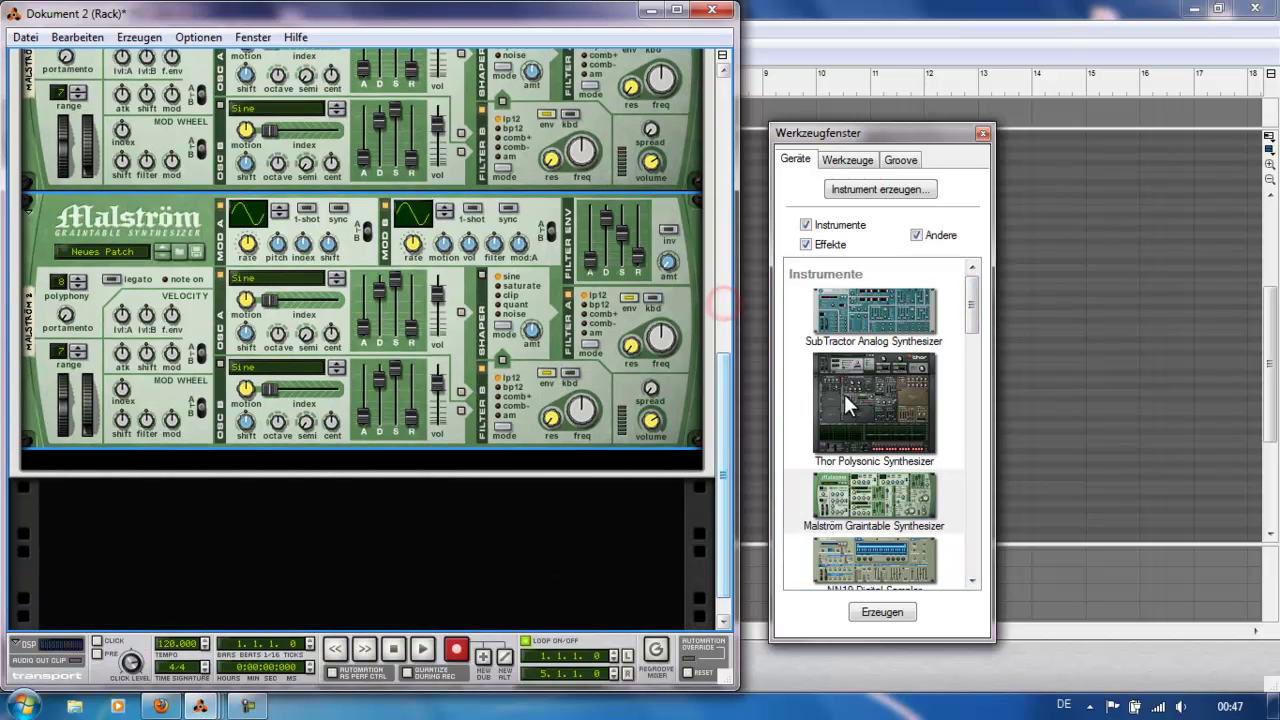
{"action": "left_click_drag", "start_coordinate": [880, 510], "coordinate": [534, 474]}
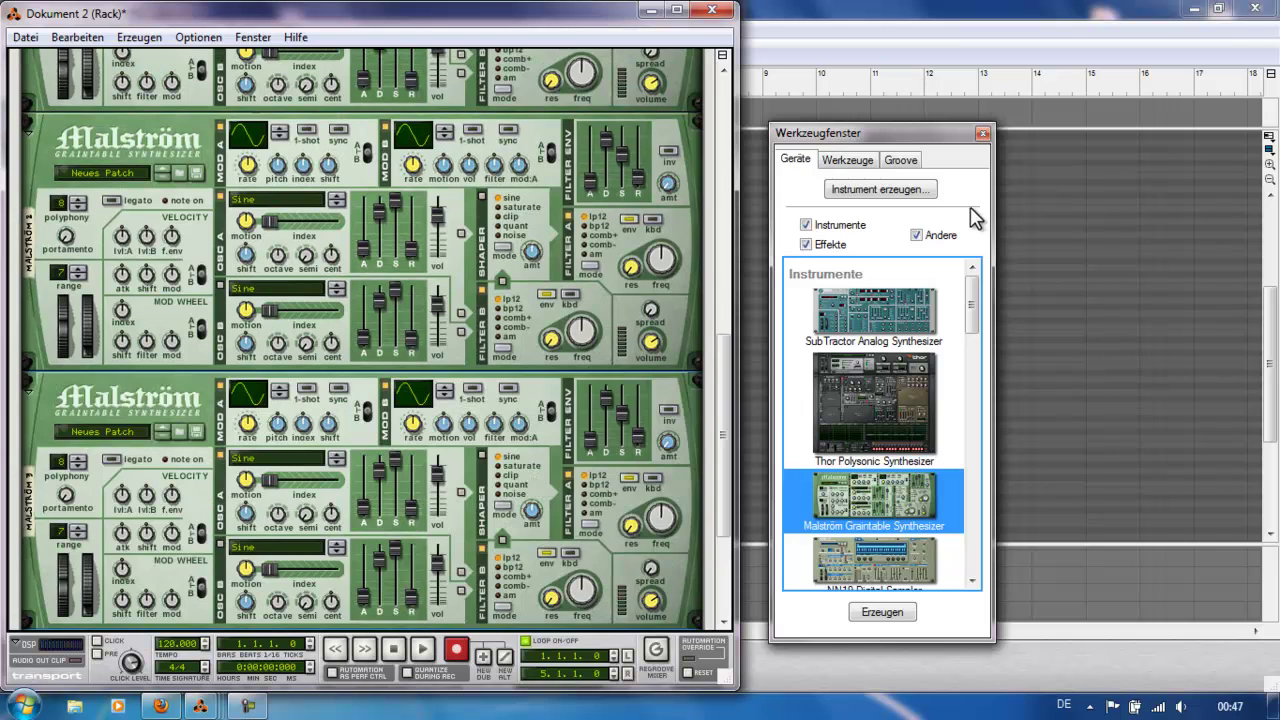
{"action": "left_click", "coordinate": [983, 136]}
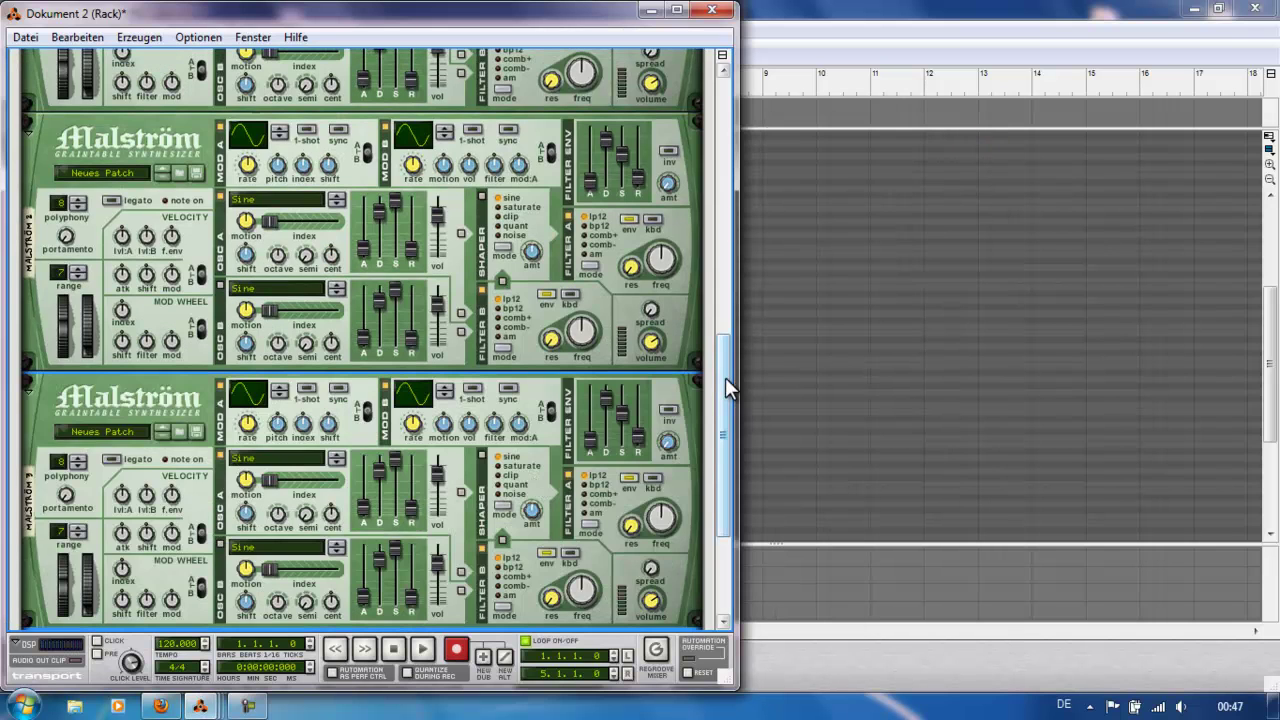
- Set oscillator A of the first Malström to the Sawtooth*16 wave
{"action": "left_click_drag", "start_coordinate": [725, 377], "coordinate": [724, 273]}
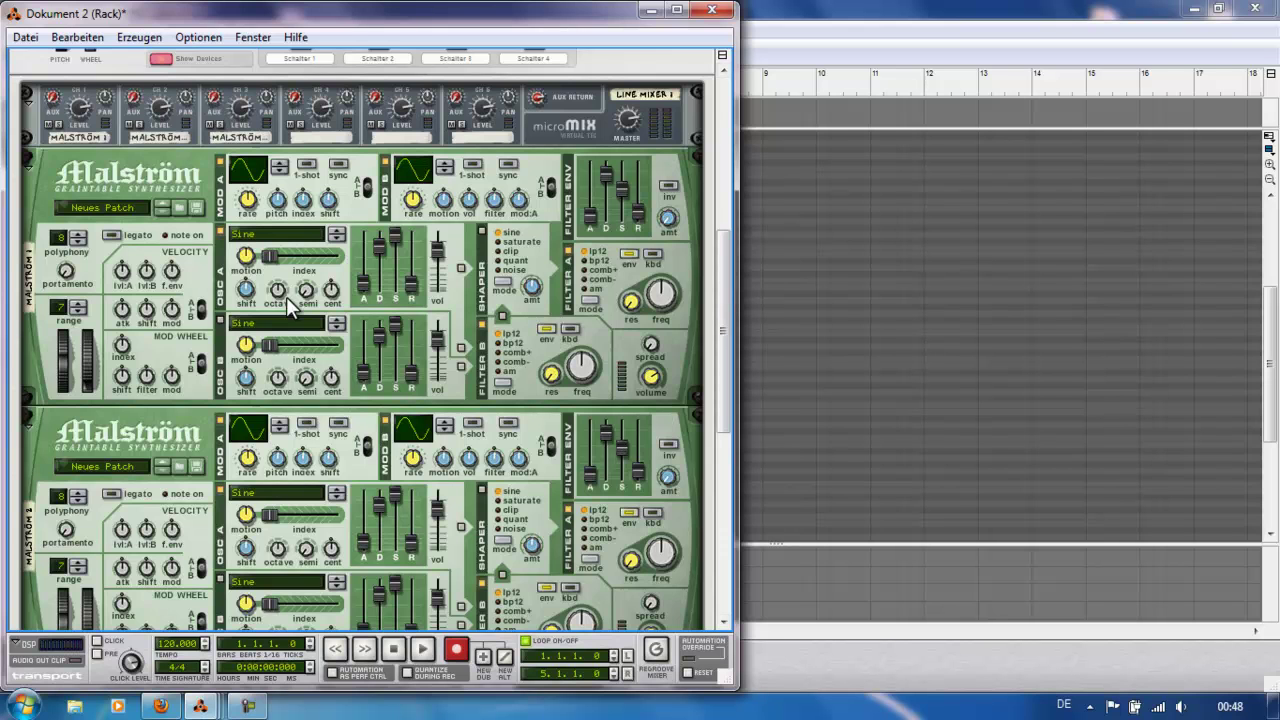
{"action": "left_click", "coordinate": [304, 235]}
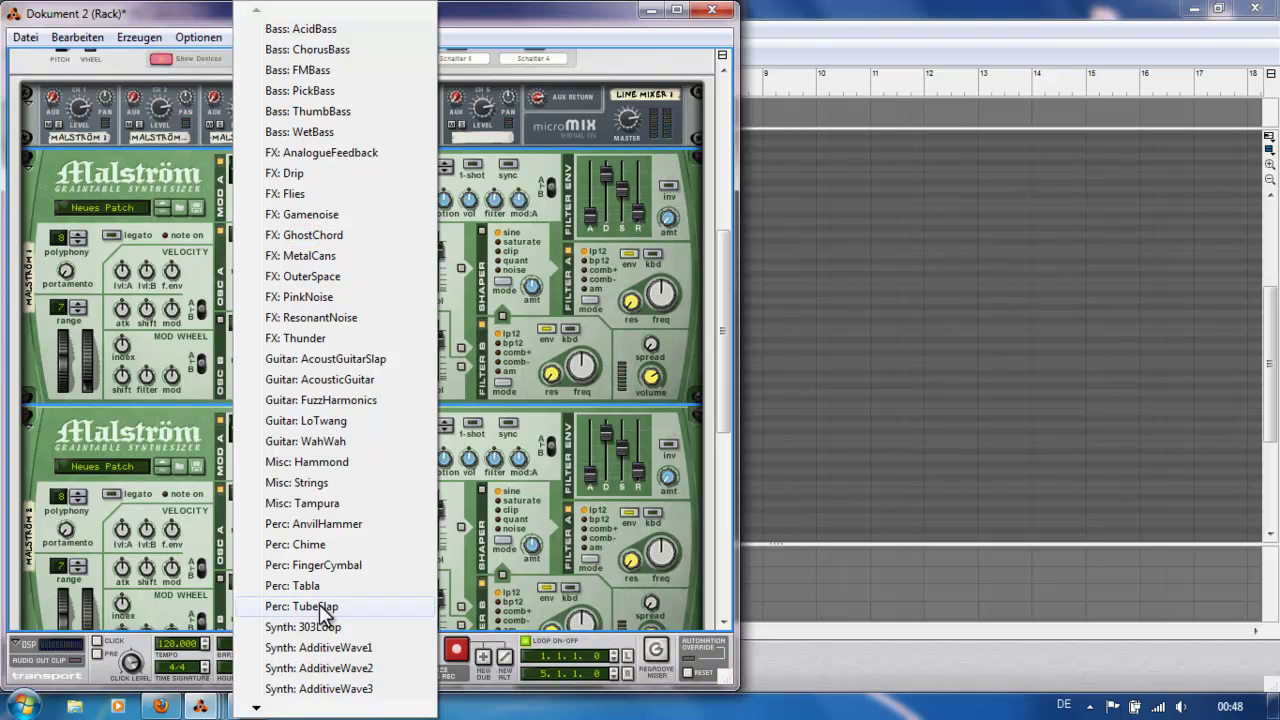
{"action": "mouse_move", "coordinate": [257, 710]}
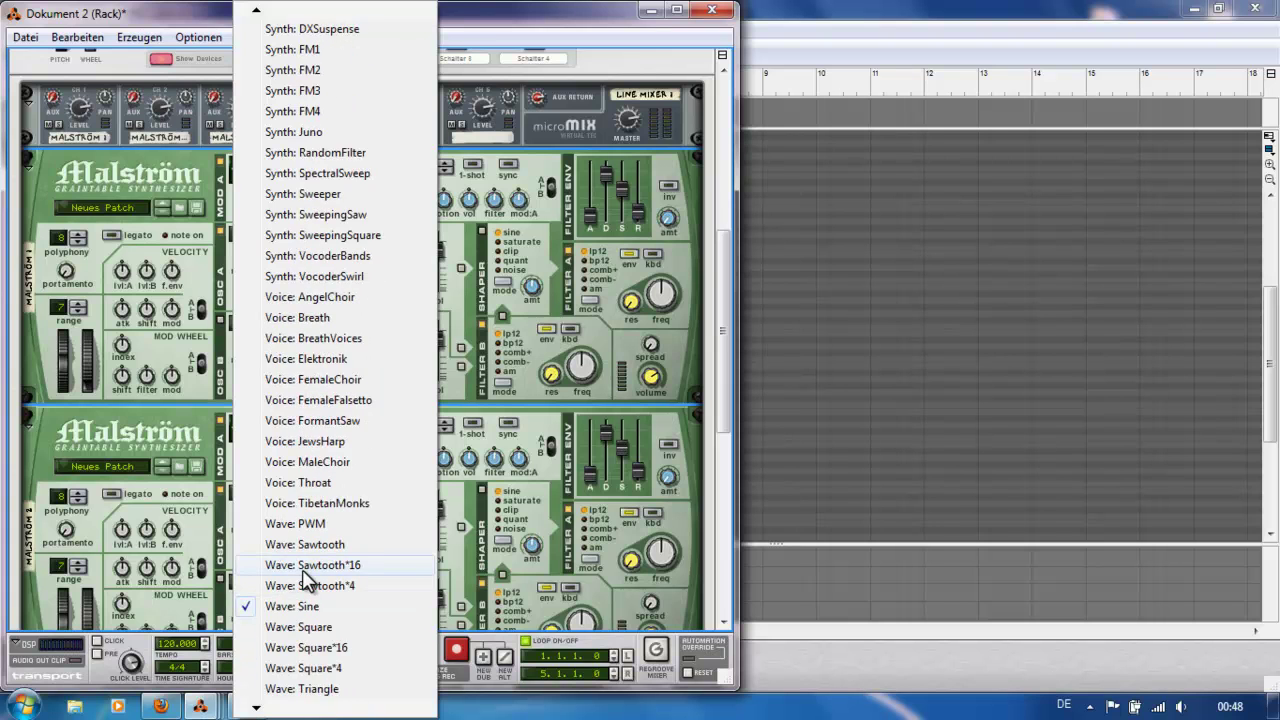
{"action": "left_click", "coordinate": [303, 568]}
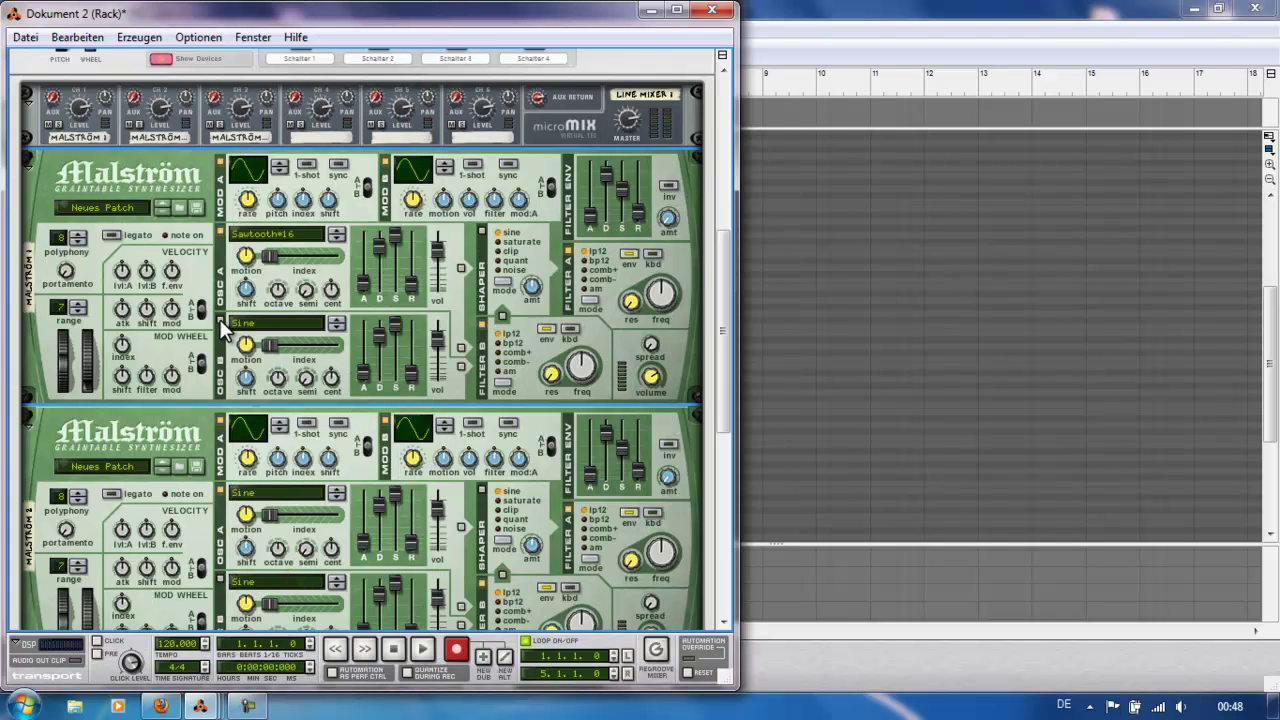
- Enable oscillator B of the first Malström and set it to the Sawtooth*16 wave
{"action": "left_click", "coordinate": [220, 321]}
{"action": "left_click", "coordinate": [268, 330]}
{"action": "left_click", "coordinate": [254, 708]}
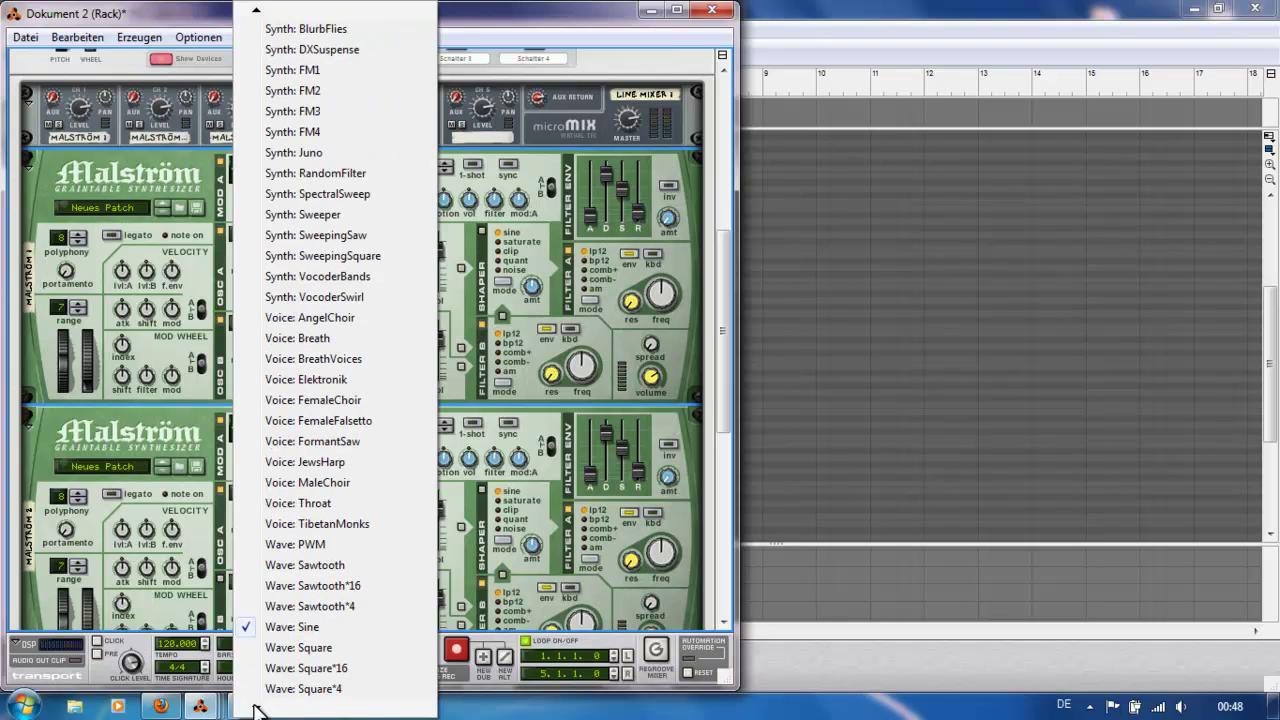
{"action": "left_click", "coordinate": [343, 566]}
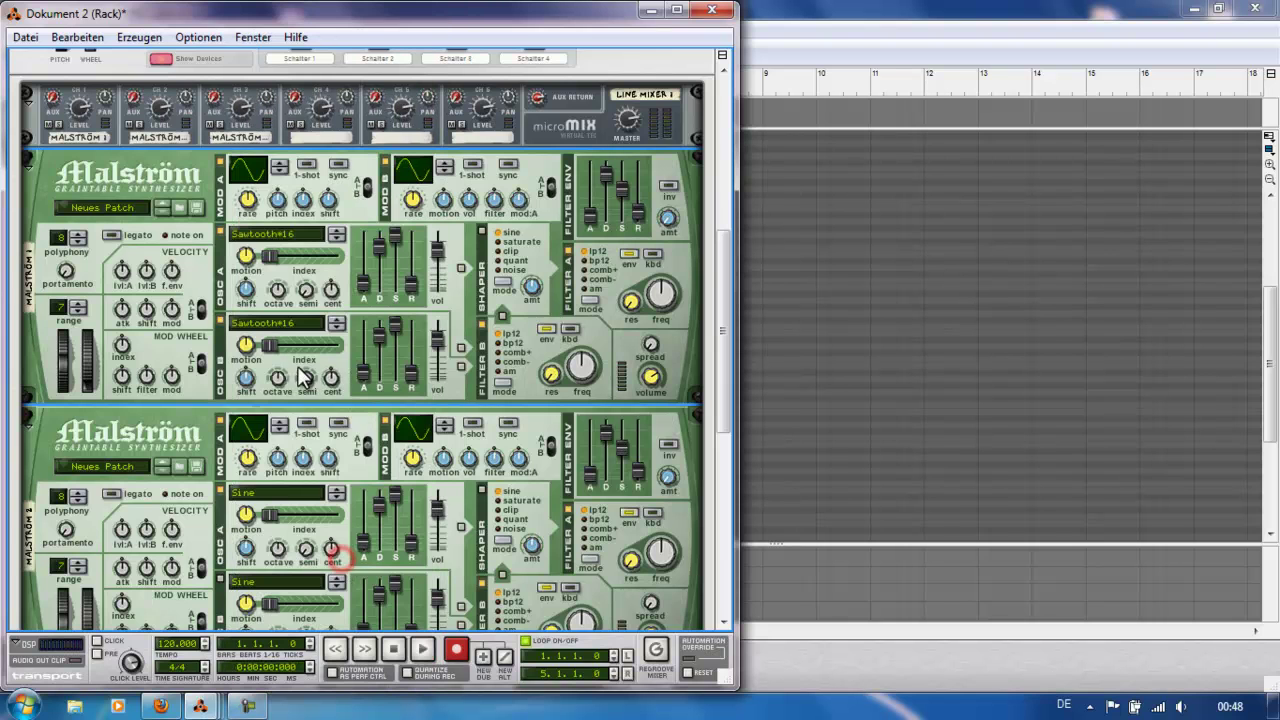
- Raise the Filter A frequency of the first Malström while listening to the loop
{"action": "scroll", "coordinate": [269, 335], "scroll_direction": "up", "scroll_amount": 1}
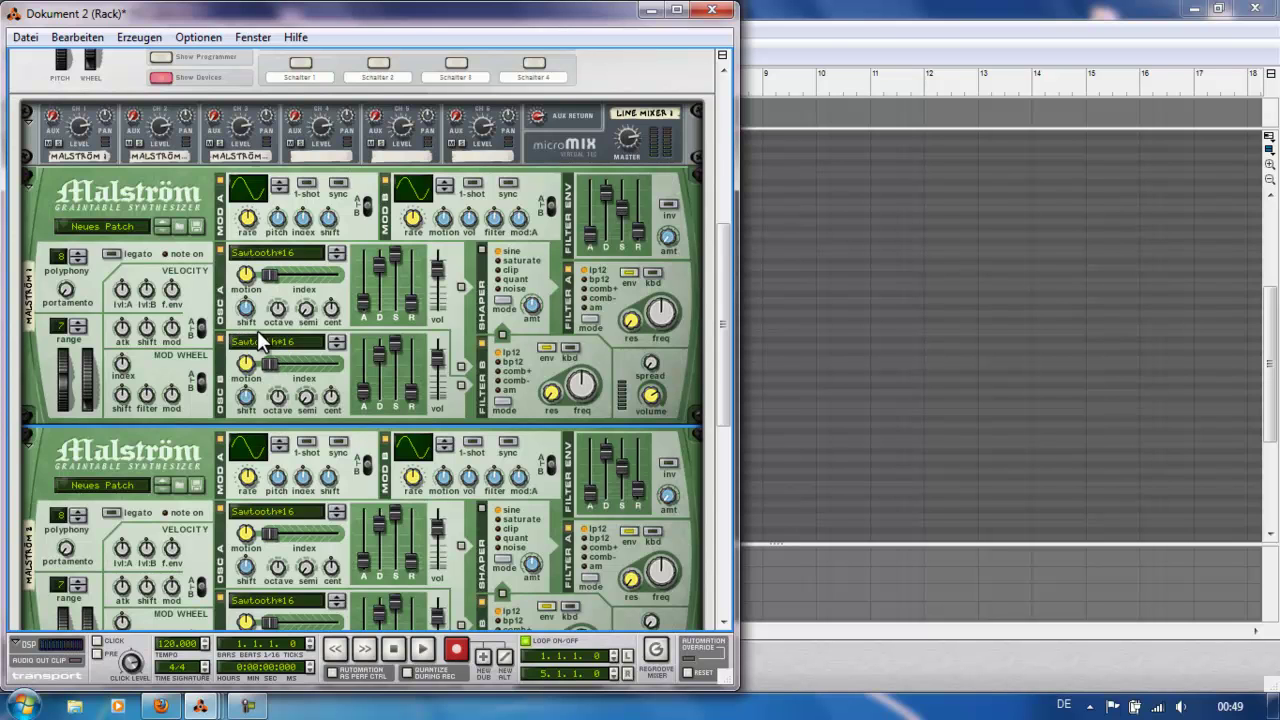
{"action": "key", "text": "alt"}
{"action": "left_click_drag", "start_coordinate": [725, 258], "coordinate": [724, 272]}
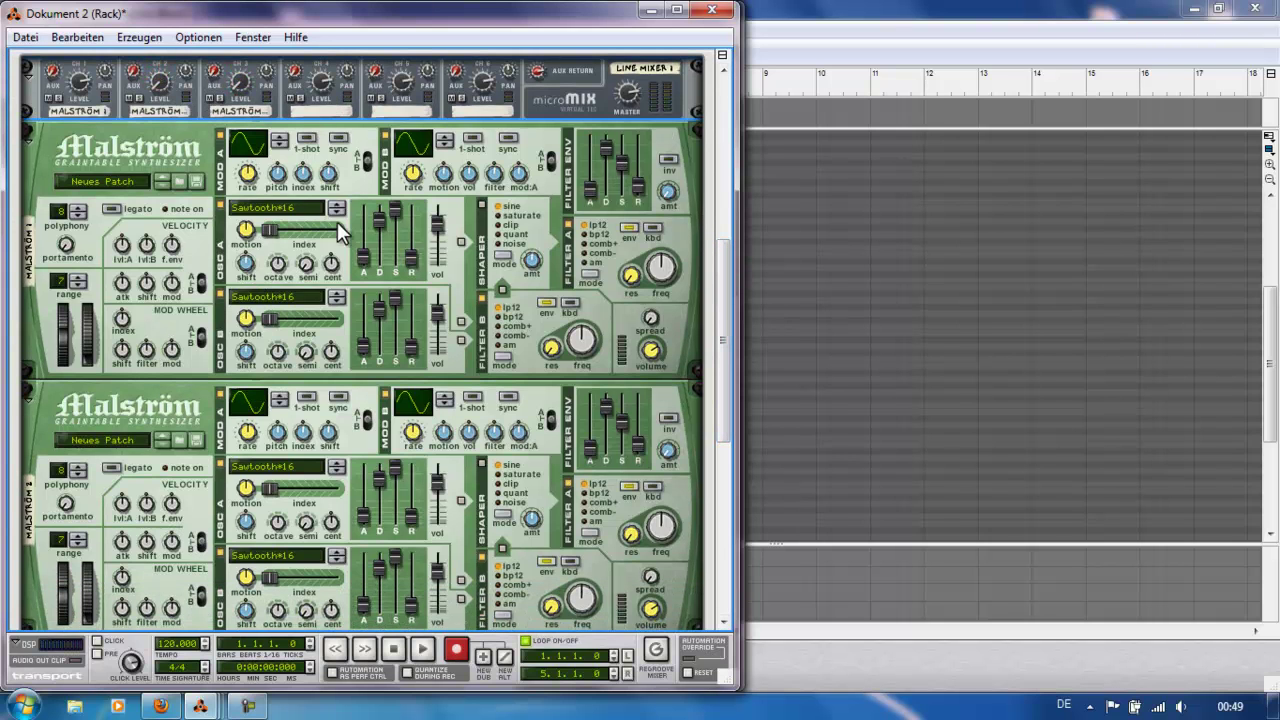
{"action": "key", "text": "space"}
{"action": "left_click_drag", "start_coordinate": [667, 272], "coordinate": [670, 228]}
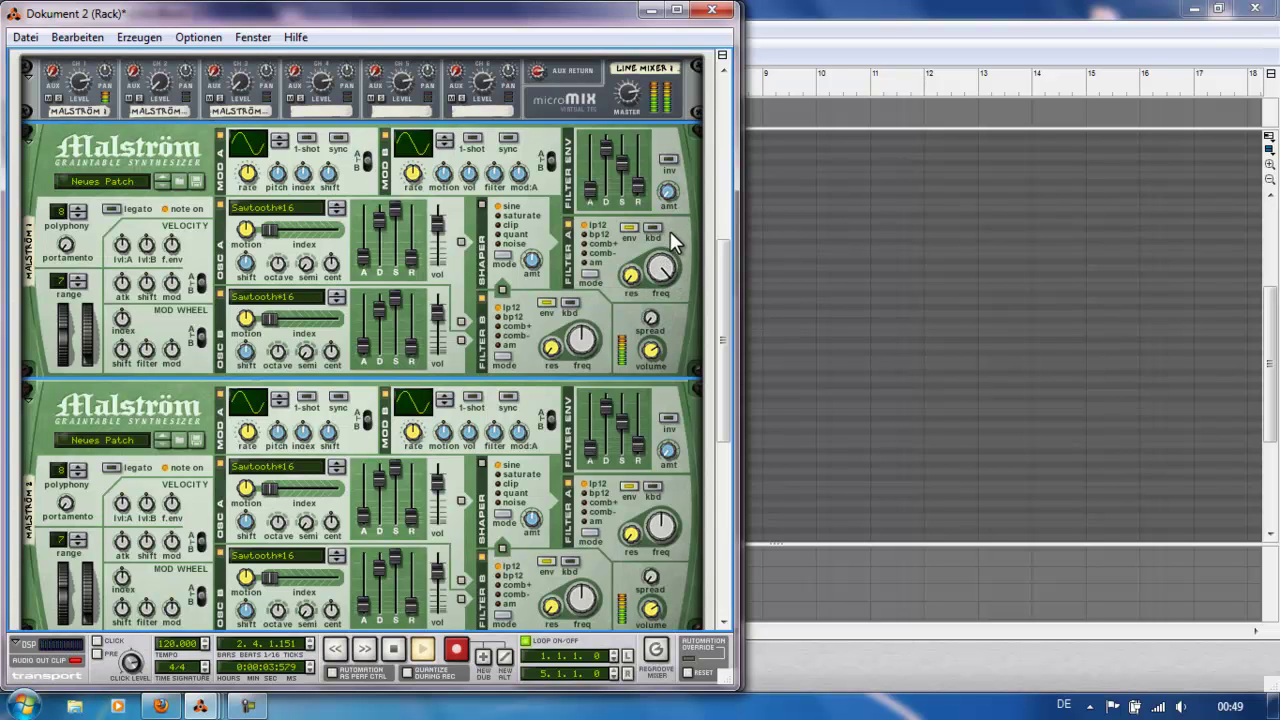
{"action": "key", "text": "space"}
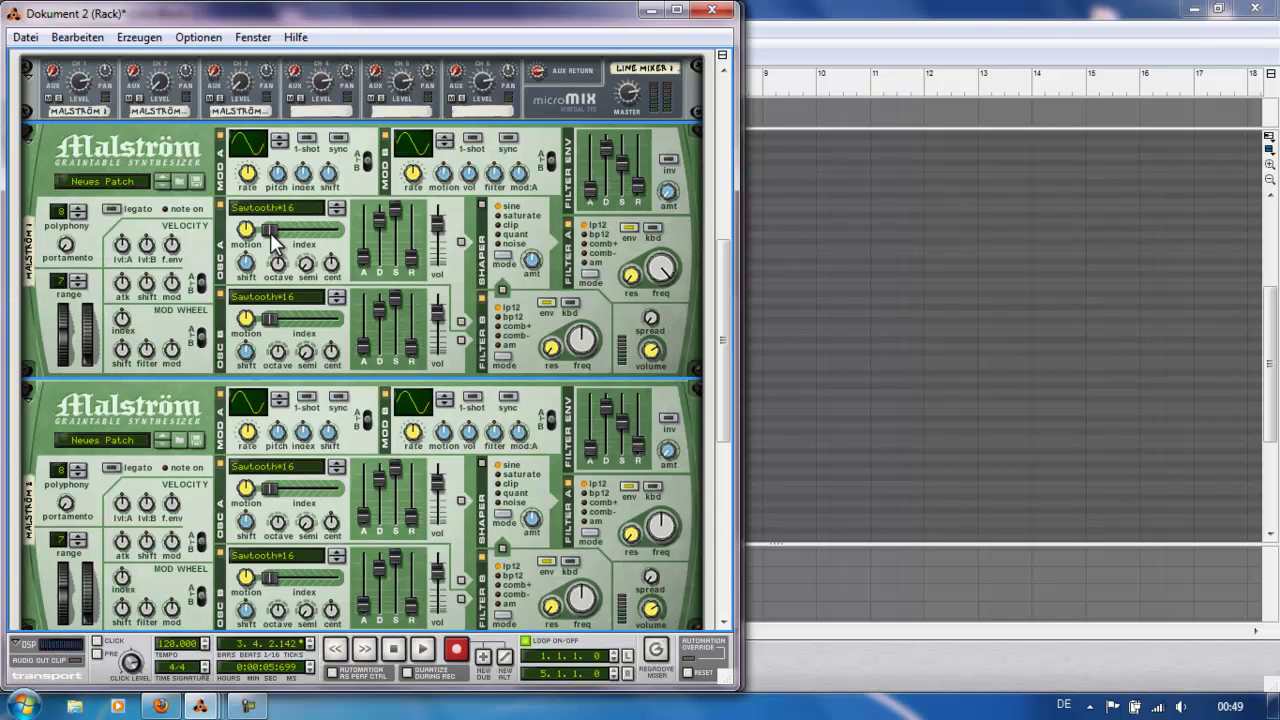
- Move the first Malström's oscillator A index to about 16 and its oscillator B index near mid-range while the loop plays
{"action": "mouse_move", "coordinate": [270, 232]}
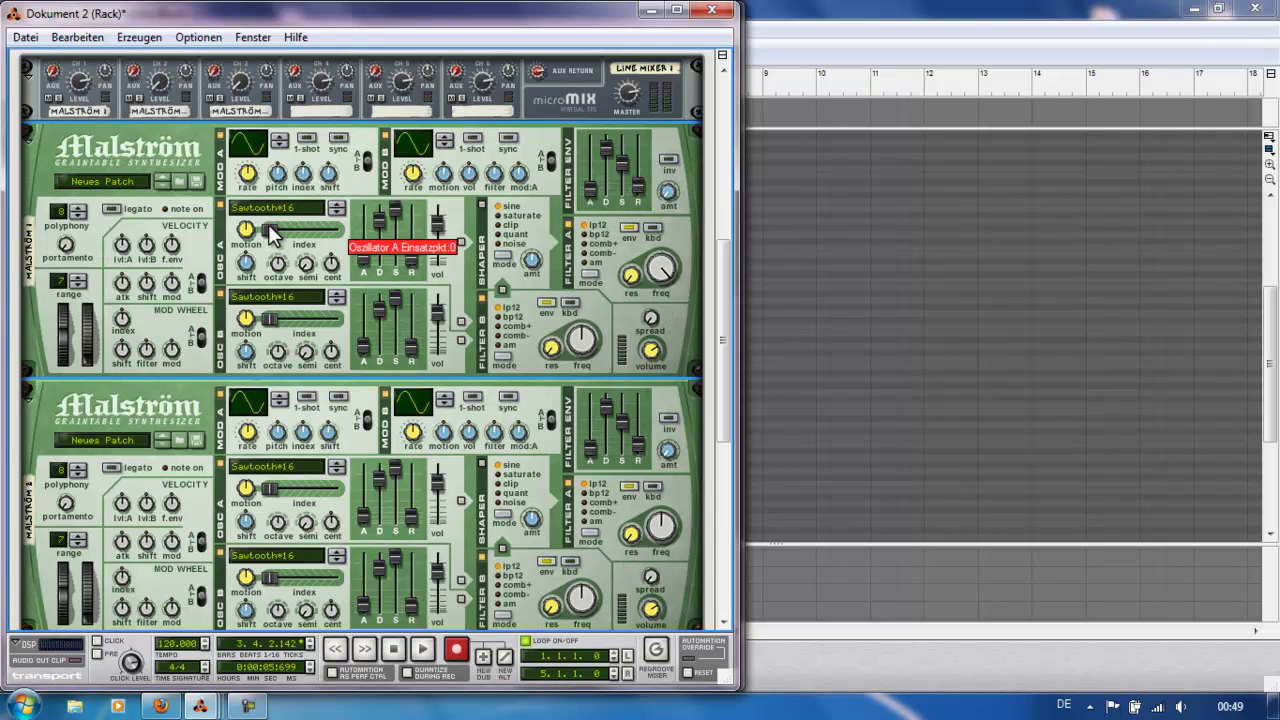
{"action": "key", "text": "space"}
{"action": "left_click_drag", "start_coordinate": [268, 228], "coordinate": [290, 236]}
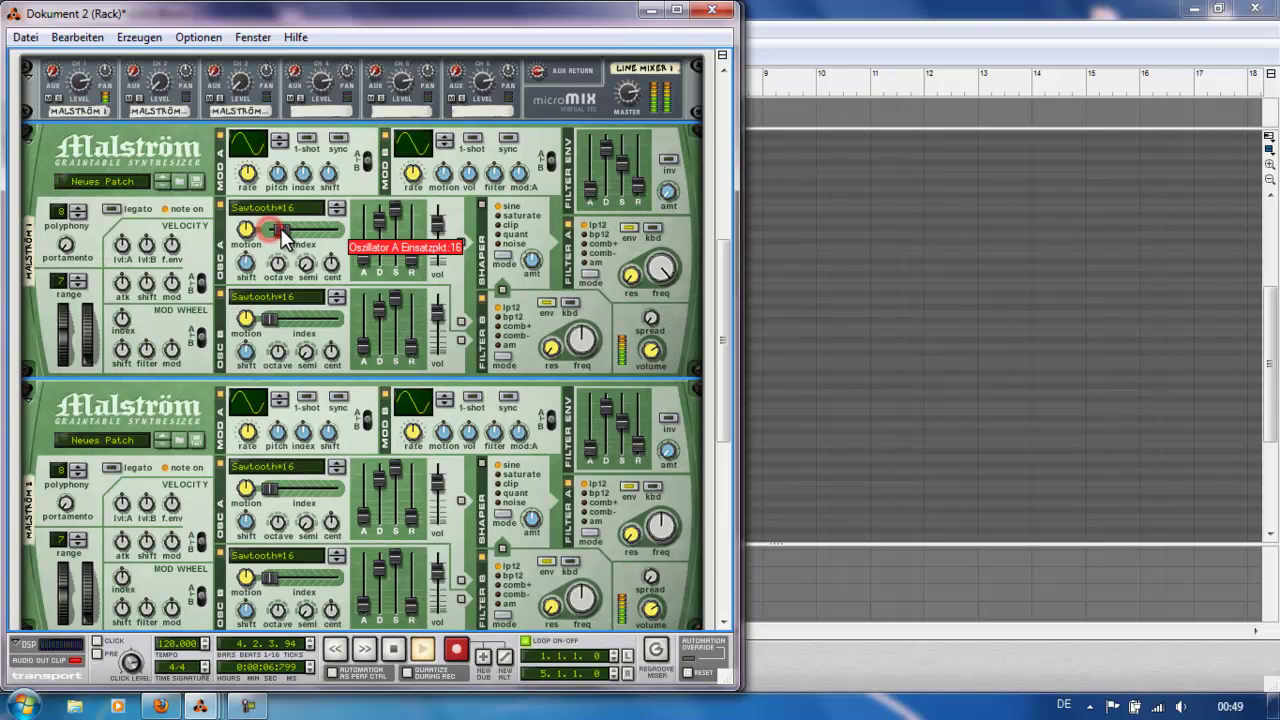
{"action": "left_click_drag", "start_coordinate": [271, 318], "coordinate": [305, 318]}
{"action": "key", "text": "space"}
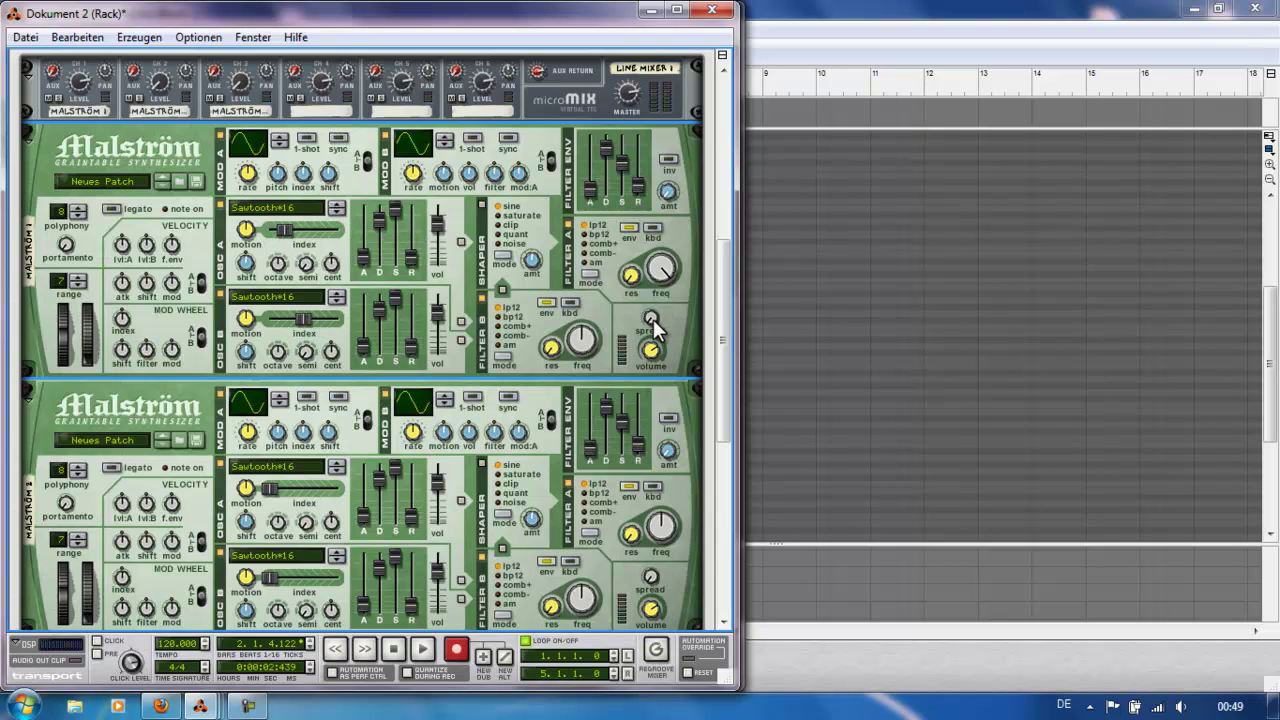
- Raise the first Malström's stereo spread and set its oscillator A cent detune to 11 while the loop plays
{"action": "key", "text": "space"}
{"action": "left_click_drag", "start_coordinate": [654, 324], "coordinate": [658, 262]}
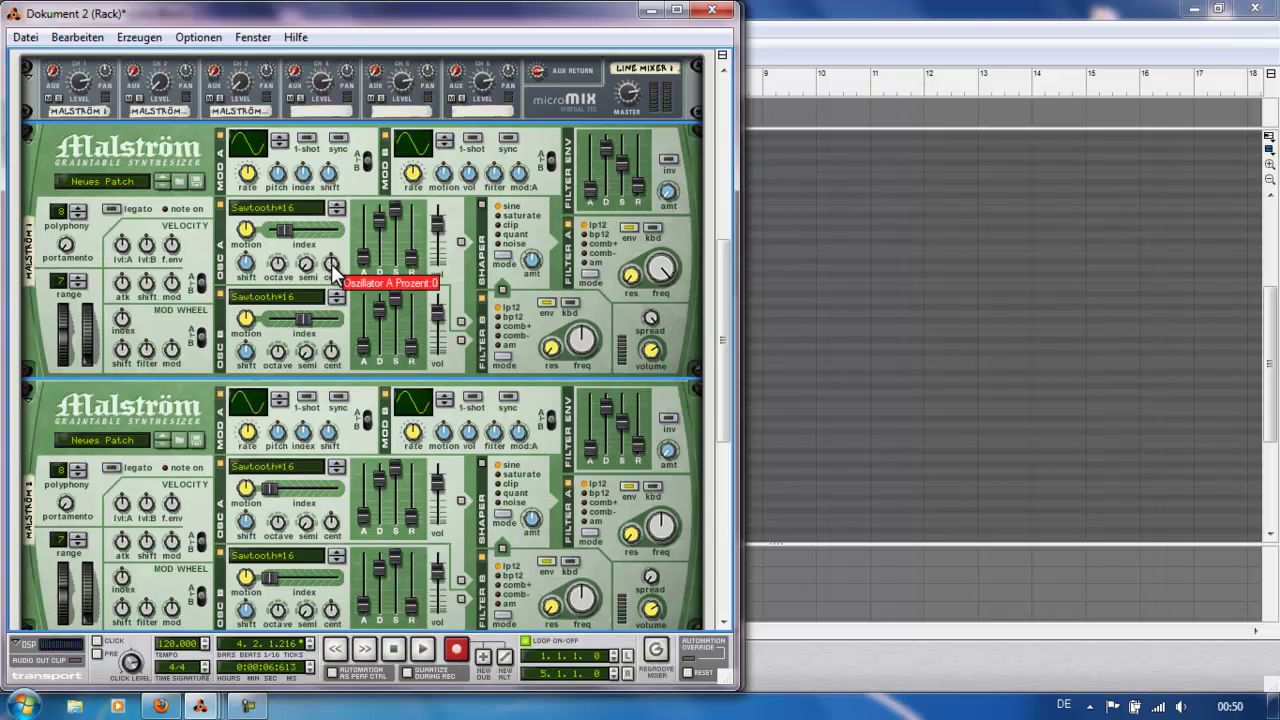
{"action": "key", "text": "space"}
{"action": "left_click_drag", "start_coordinate": [333, 268], "coordinate": [333, 268]}
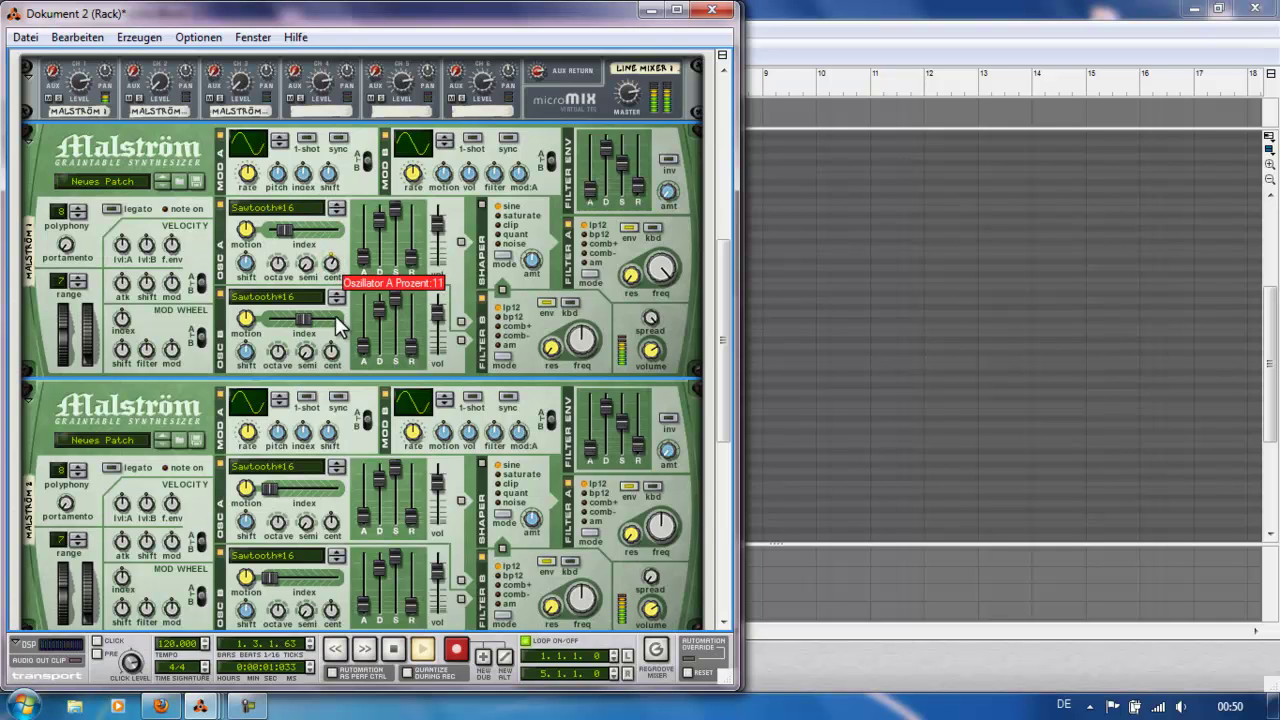
- Set the first Malström's oscillator B cent detune to -12 and stop the loop
{"action": "left_click_drag", "start_coordinate": [331, 350], "coordinate": [331, 362]}
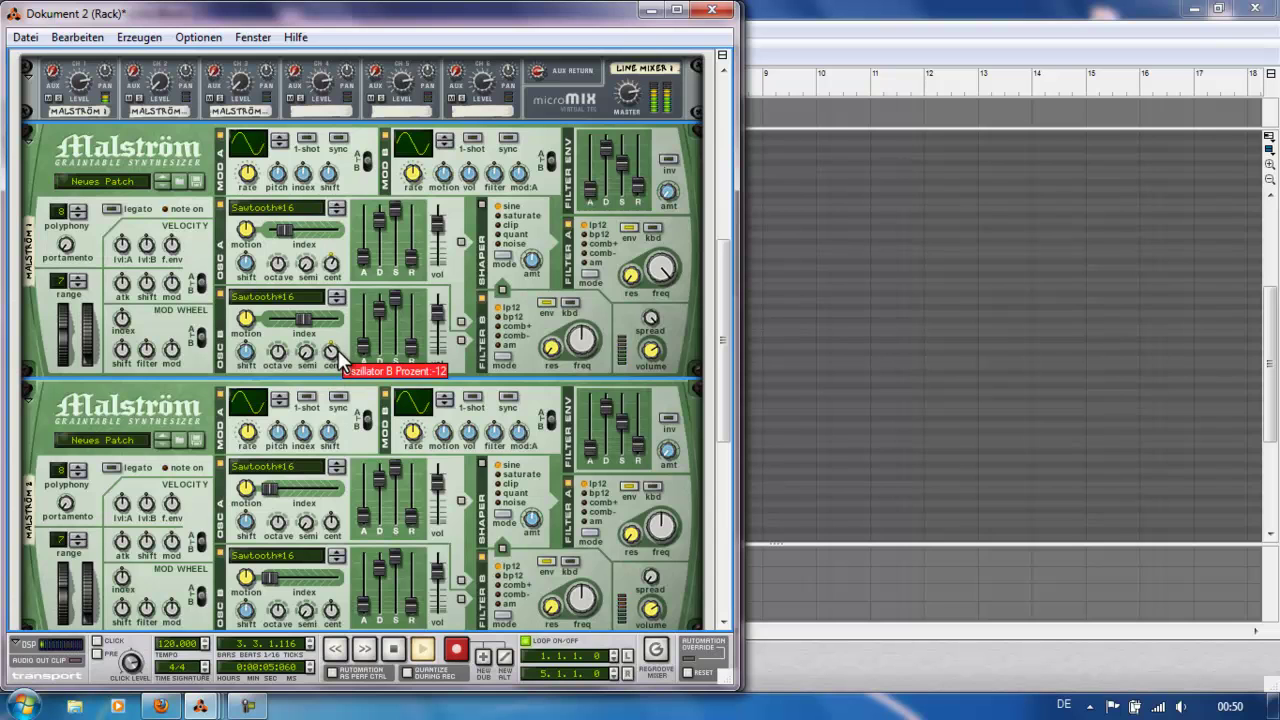
{"action": "key", "text": "space"}
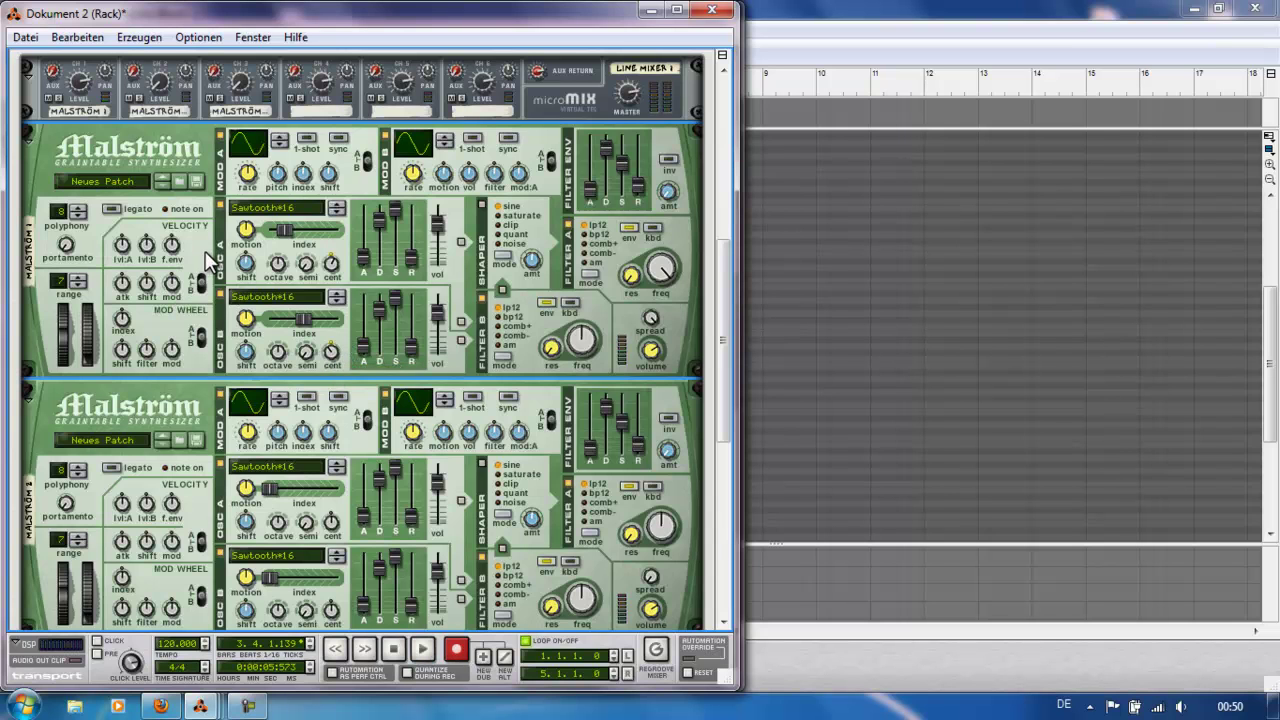
- Copy the first Malström's patch and paste it into the second and third Malströms
{"action": "right_click", "coordinate": [207, 258]}
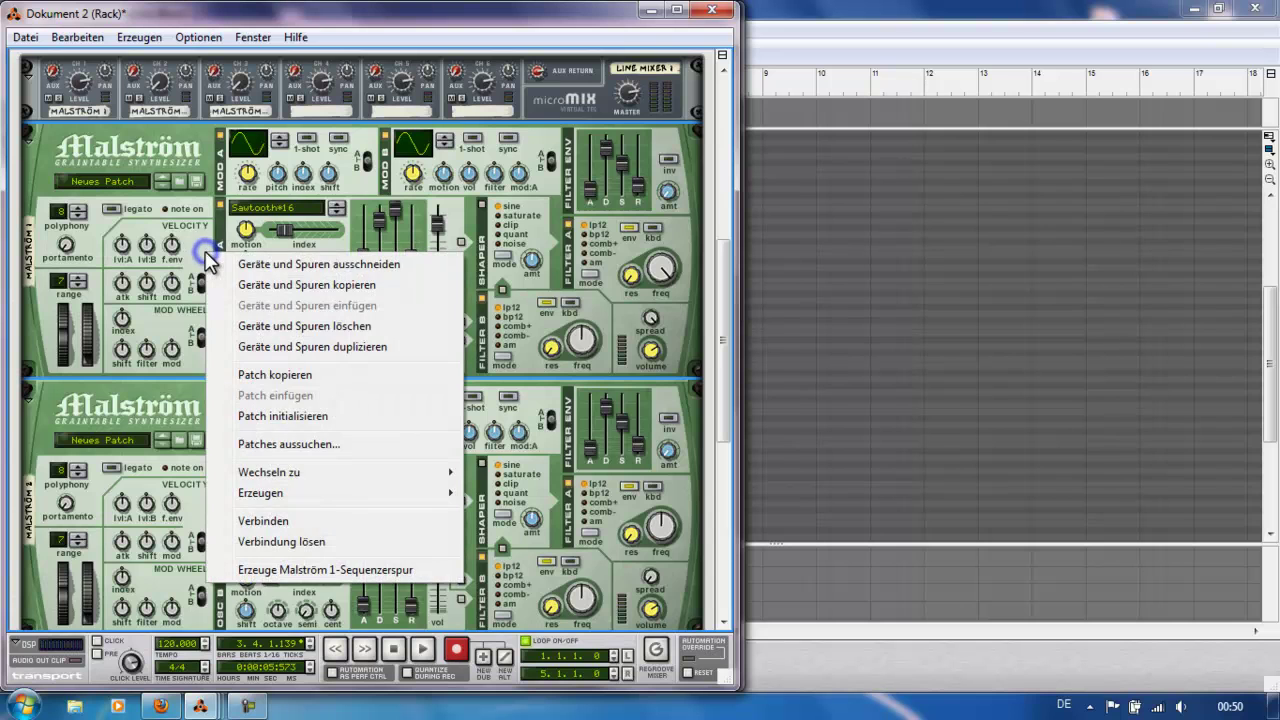
{"action": "left_click", "coordinate": [308, 378]}
{"action": "left_click_drag", "start_coordinate": [722, 277], "coordinate": [722, 332]}
{"action": "right_click", "coordinate": [203, 348]}
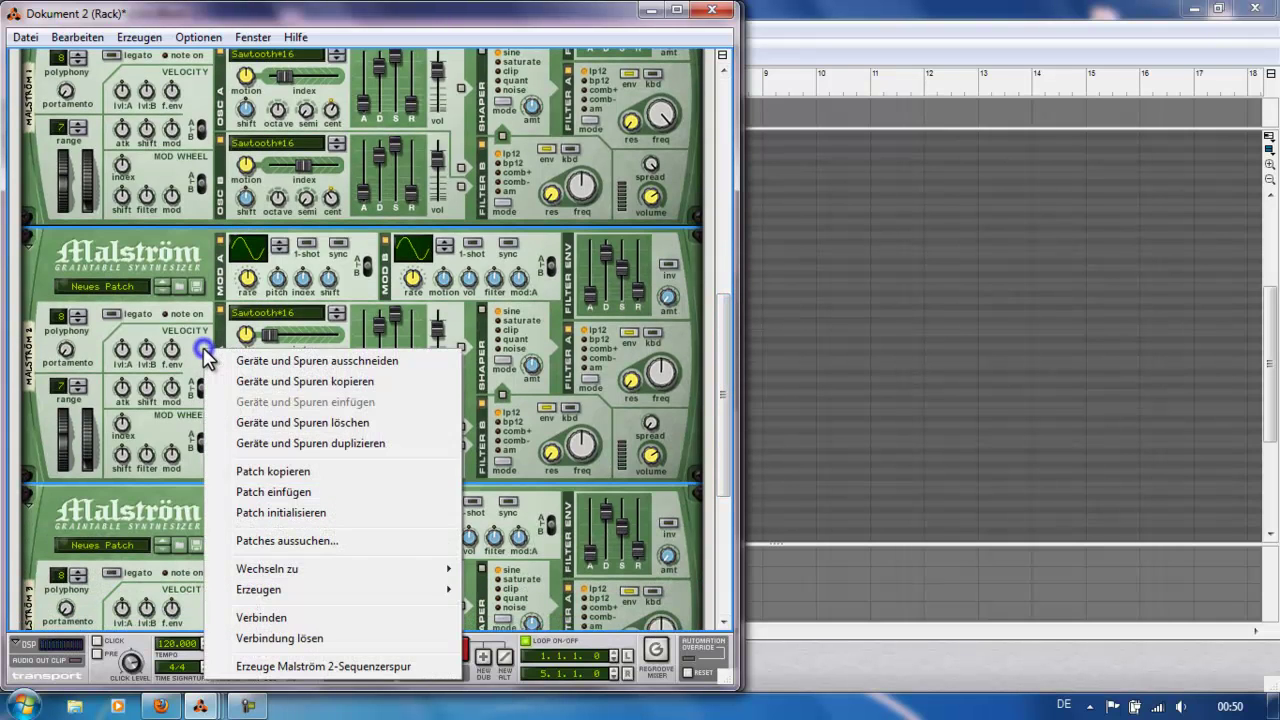
{"action": "left_click", "coordinate": [330, 491]}
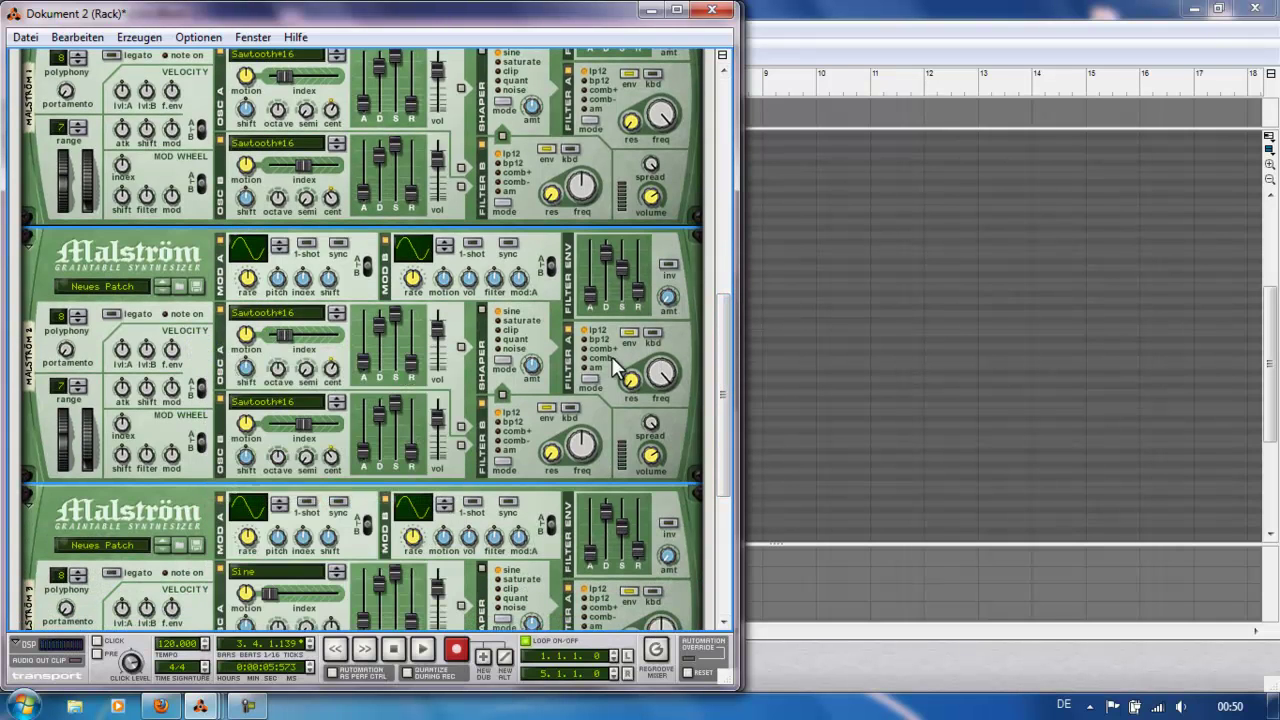
{"action": "left_click_drag", "start_coordinate": [723, 351], "coordinate": [722, 412]}
{"action": "right_click", "coordinate": [208, 428]}
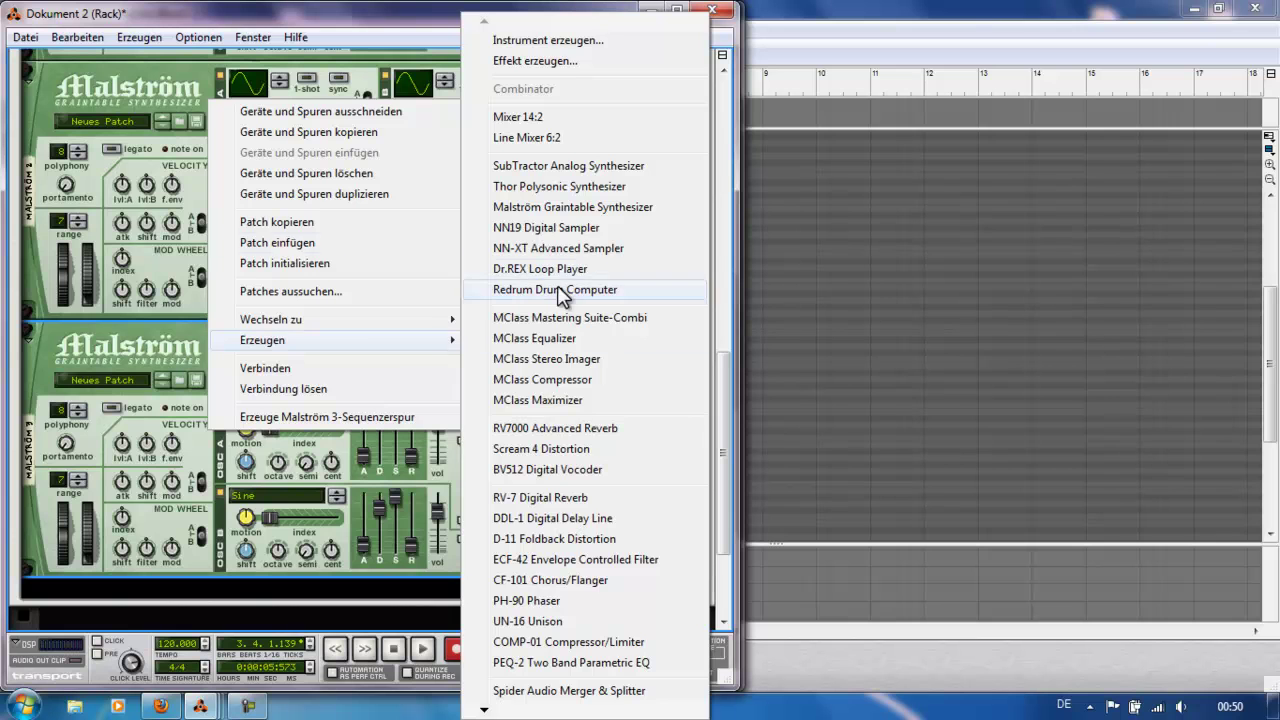
{"action": "left_click", "coordinate": [300, 243]}
- Raise the octave of both oscillators on the second Malström
{"action": "left_click_drag", "start_coordinate": [722, 393], "coordinate": [721, 306]}
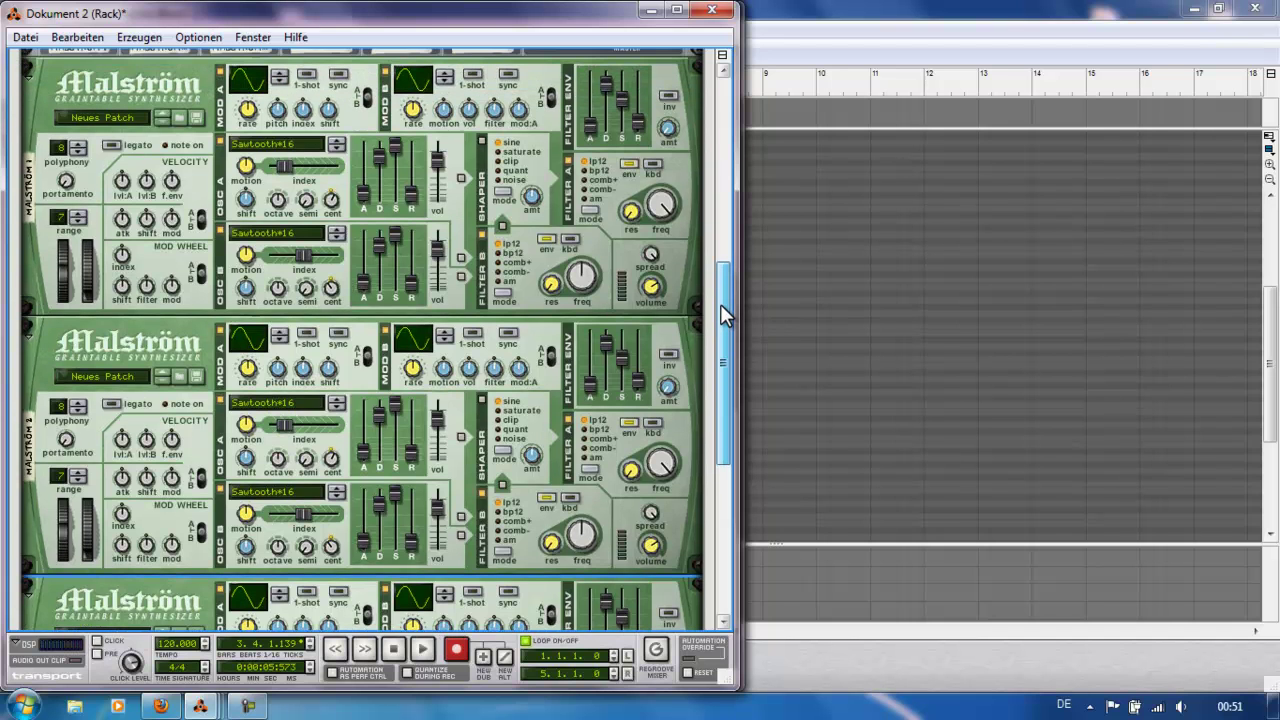
{"action": "scroll", "coordinate": [720, 304], "scroll_direction": "down", "scroll_amount": 3}
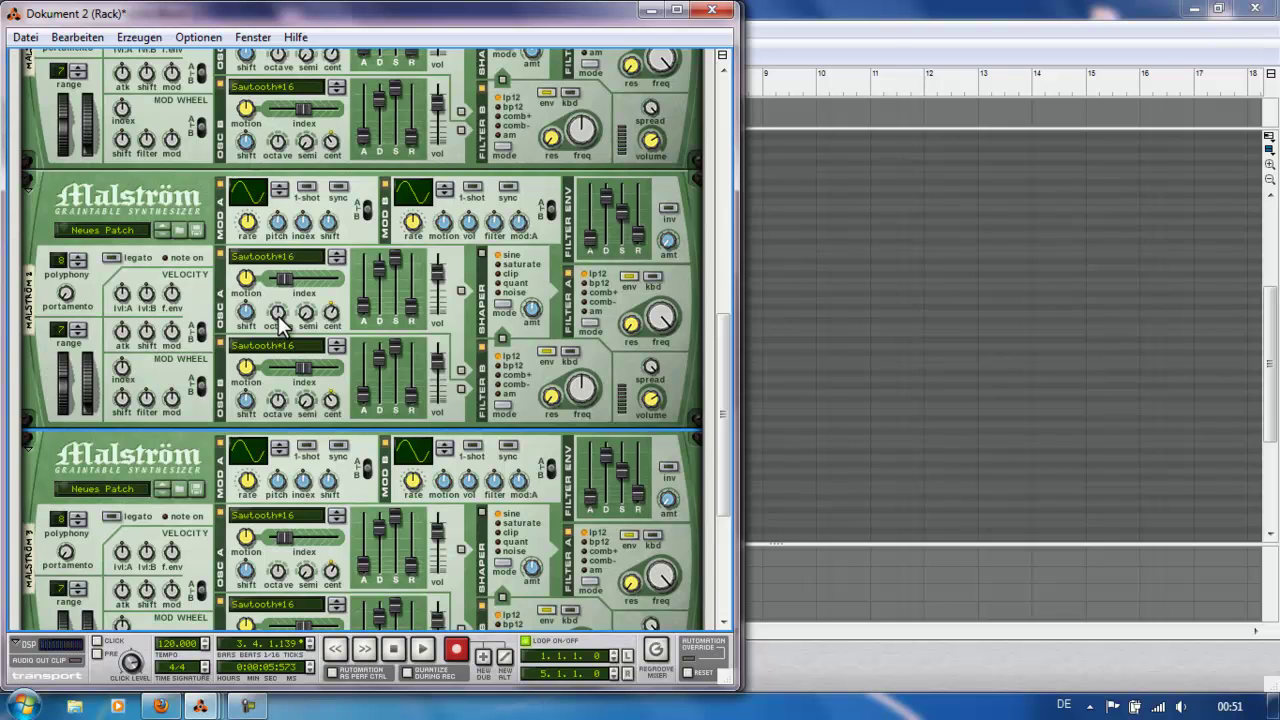
{"action": "left_click_drag", "start_coordinate": [278, 320], "coordinate": [277, 313]}
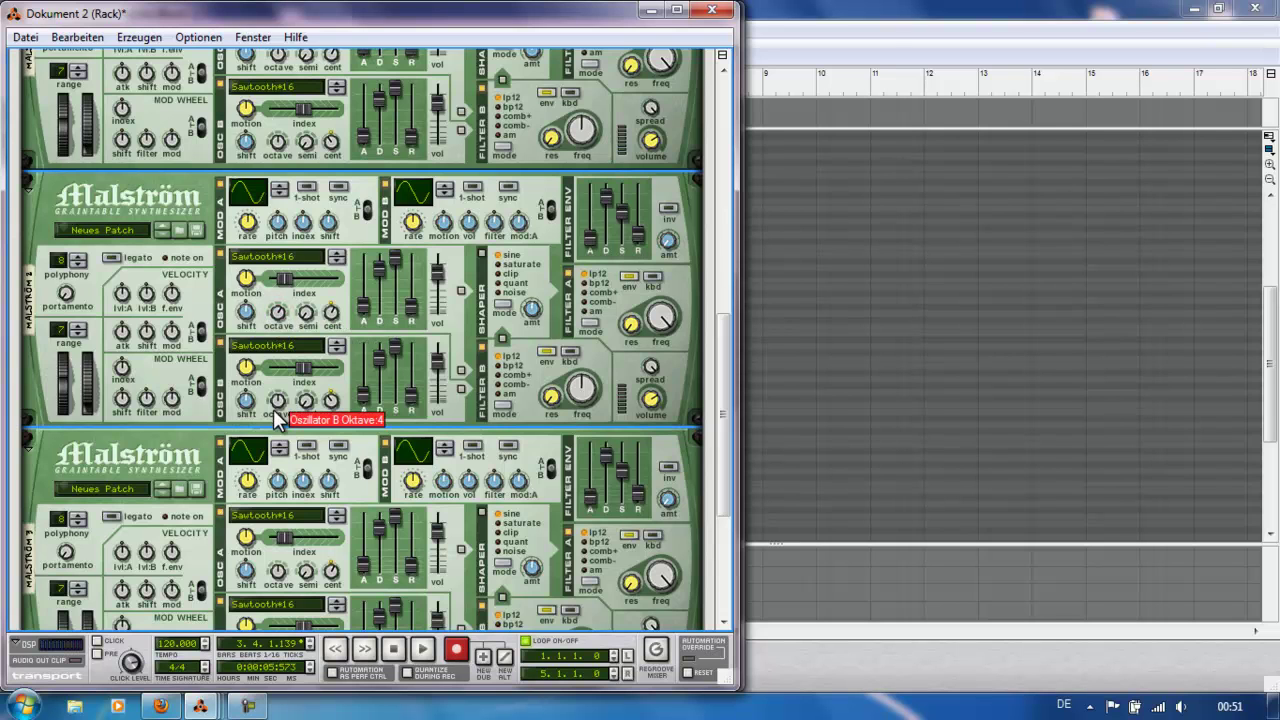
{"action": "left_click_drag", "start_coordinate": [278, 411], "coordinate": [279, 403]}
- Adjust the octave of both oscillators on the third Malström
{"action": "left_click_drag", "start_coordinate": [722, 363], "coordinate": [722, 430]}
{"action": "left_click", "coordinate": [277, 390]}
{"action": "left_click", "coordinate": [281, 484]}
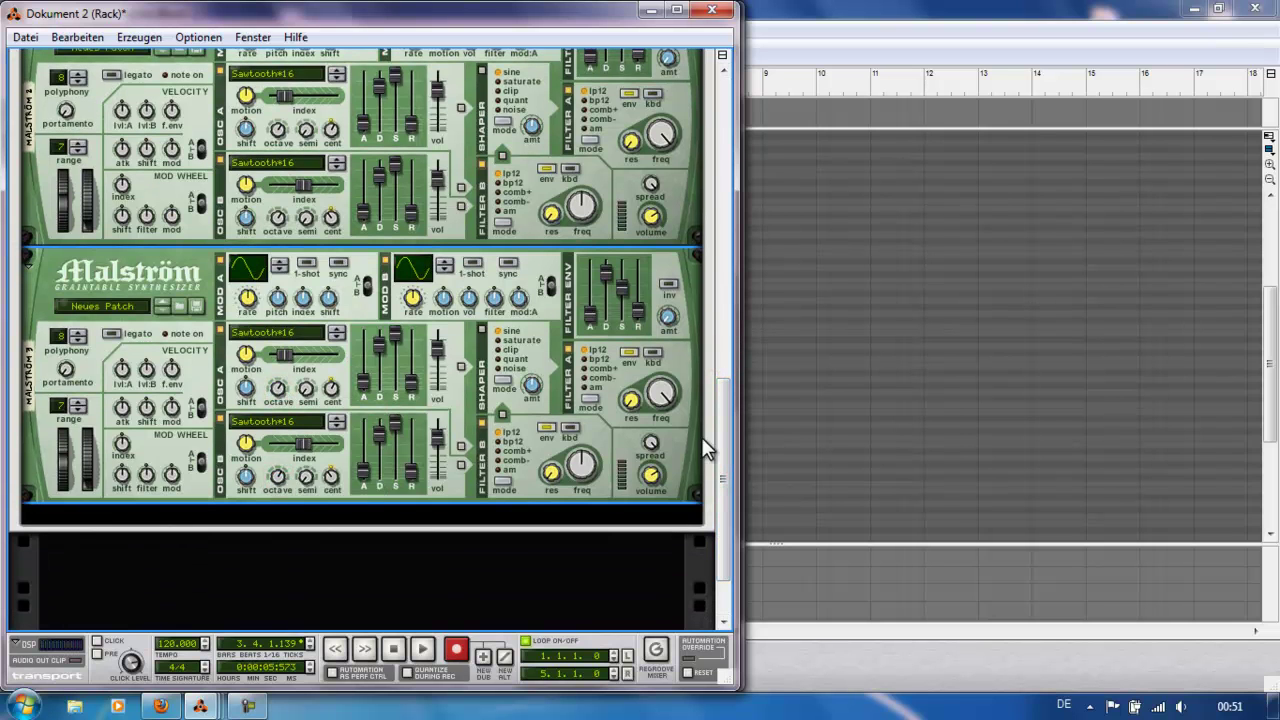
- Raise the line mixer levels of channels 2 and 3 while the loop plays, setting channel 3 to 81
{"action": "left_click_drag", "start_coordinate": [720, 448], "coordinate": [723, 230]}
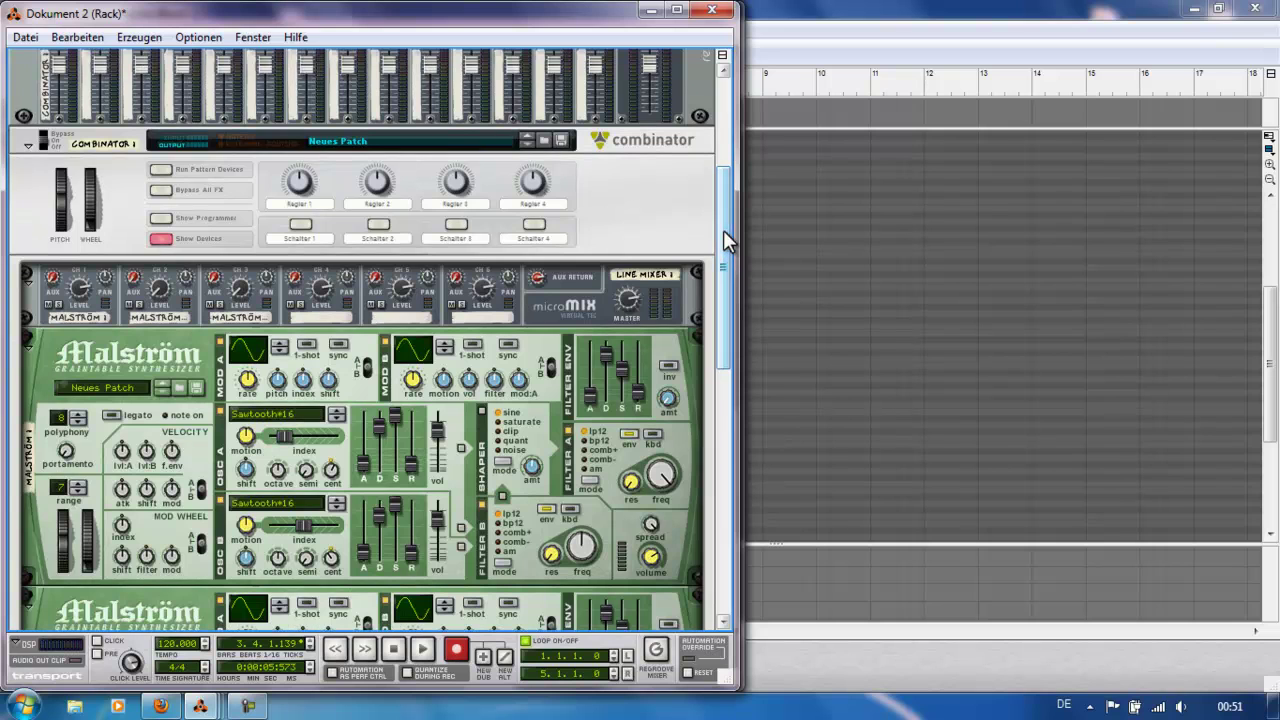
{"action": "left_click_drag", "start_coordinate": [160, 292], "coordinate": [243, 249]}
{"action": "key", "text": "space"}
{"action": "left_click_drag", "start_coordinate": [167, 288], "coordinate": [246, 289]}
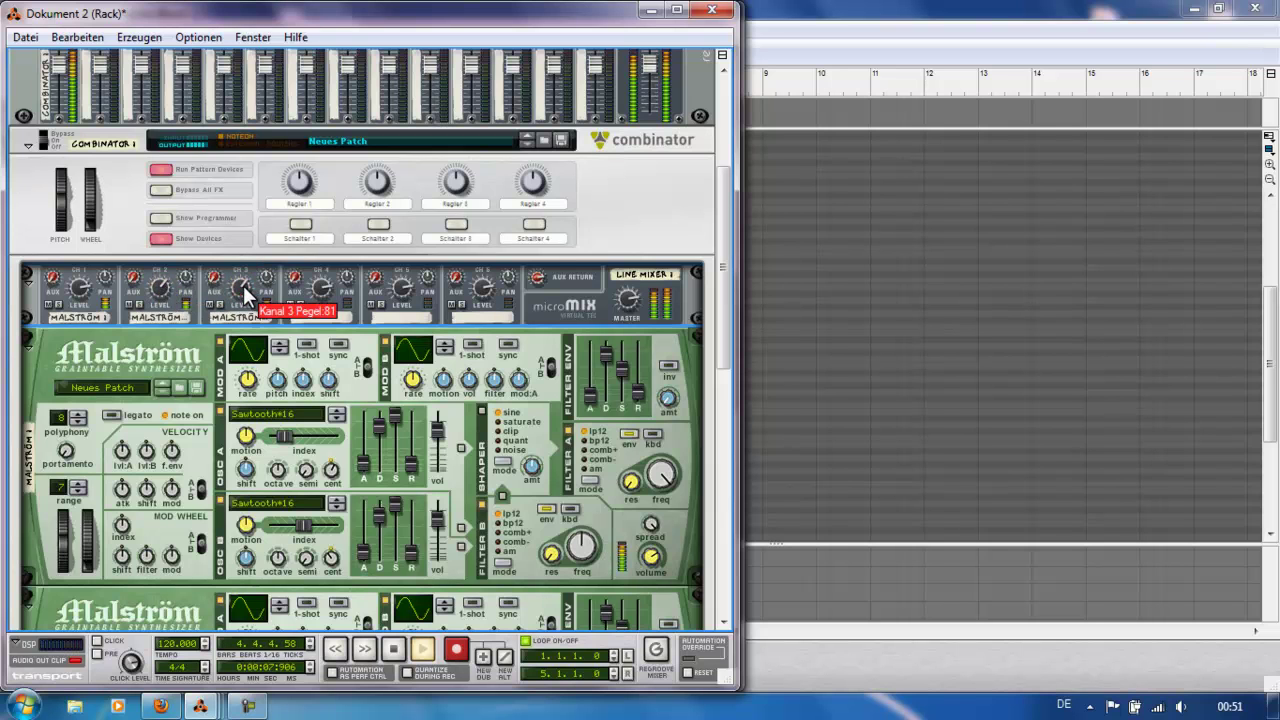
{"action": "key", "text": "space"}
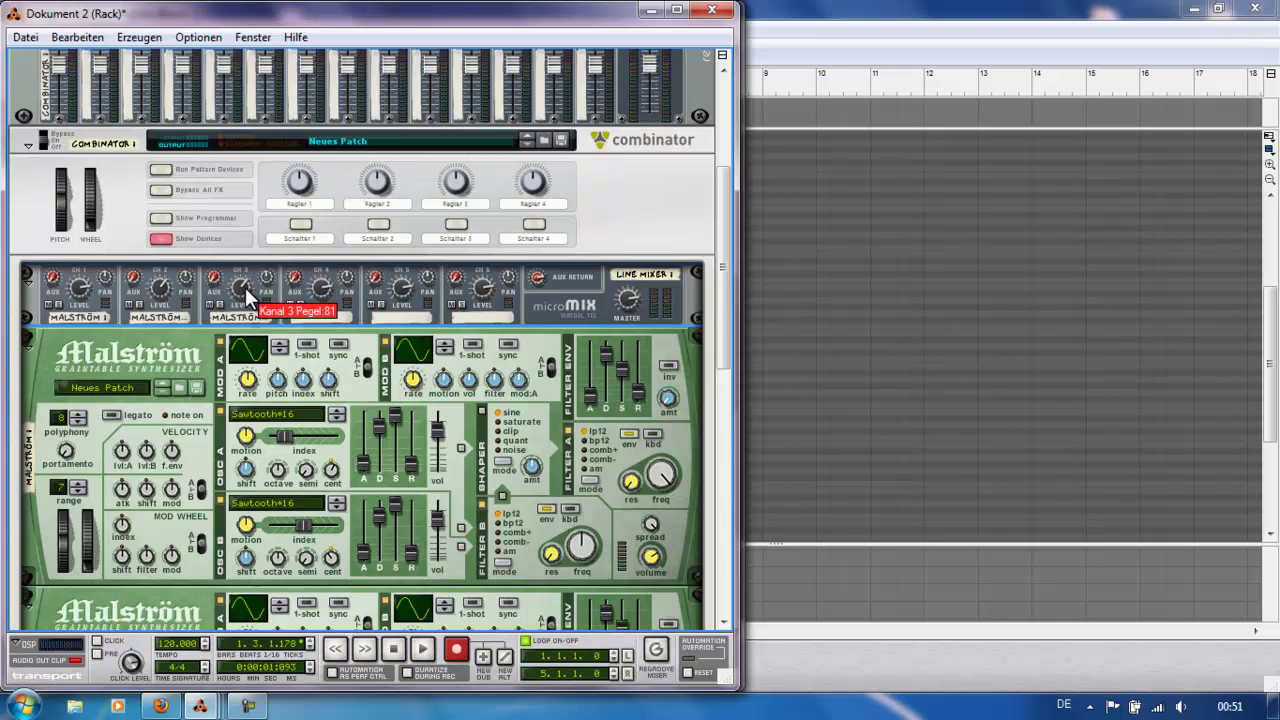
- Set the second Malström's oscillator A index to 49 and raise its oscillator B index
{"action": "left_click_drag", "start_coordinate": [722, 310], "coordinate": [721, 423]}
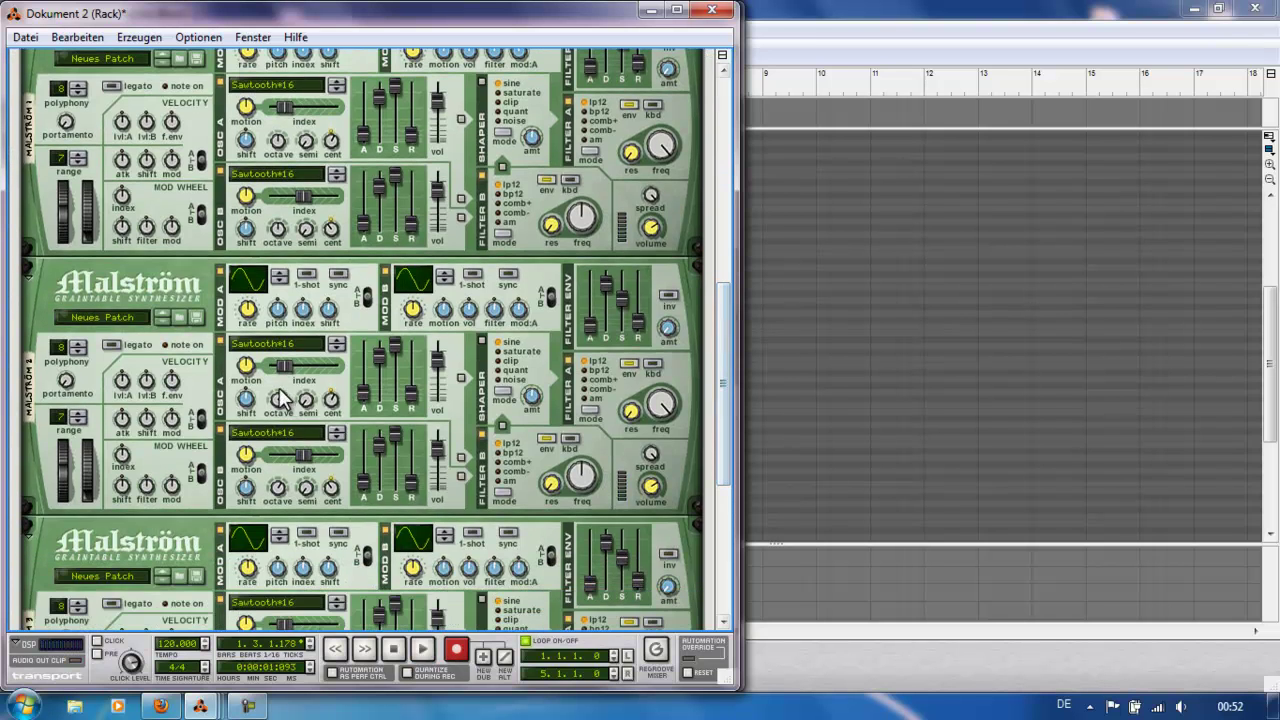
{"action": "left_click_drag", "start_coordinate": [287, 365], "coordinate": [300, 366]}
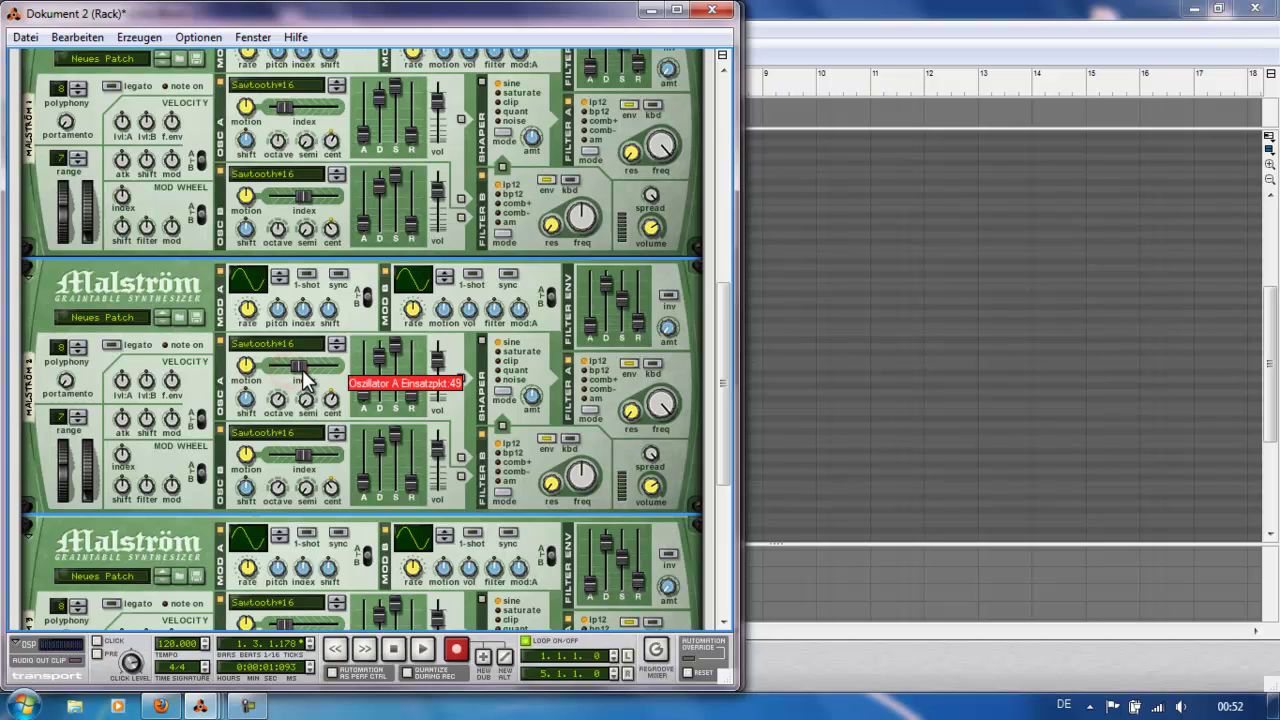
{"action": "left_click_drag", "start_coordinate": [301, 458], "coordinate": [316, 455]}
- Fine-tune the second Malström while the loop plays: lower oscillator A's index, raise oscillator B's index further and try other oscillator A octaves
{"action": "key", "text": "space"}
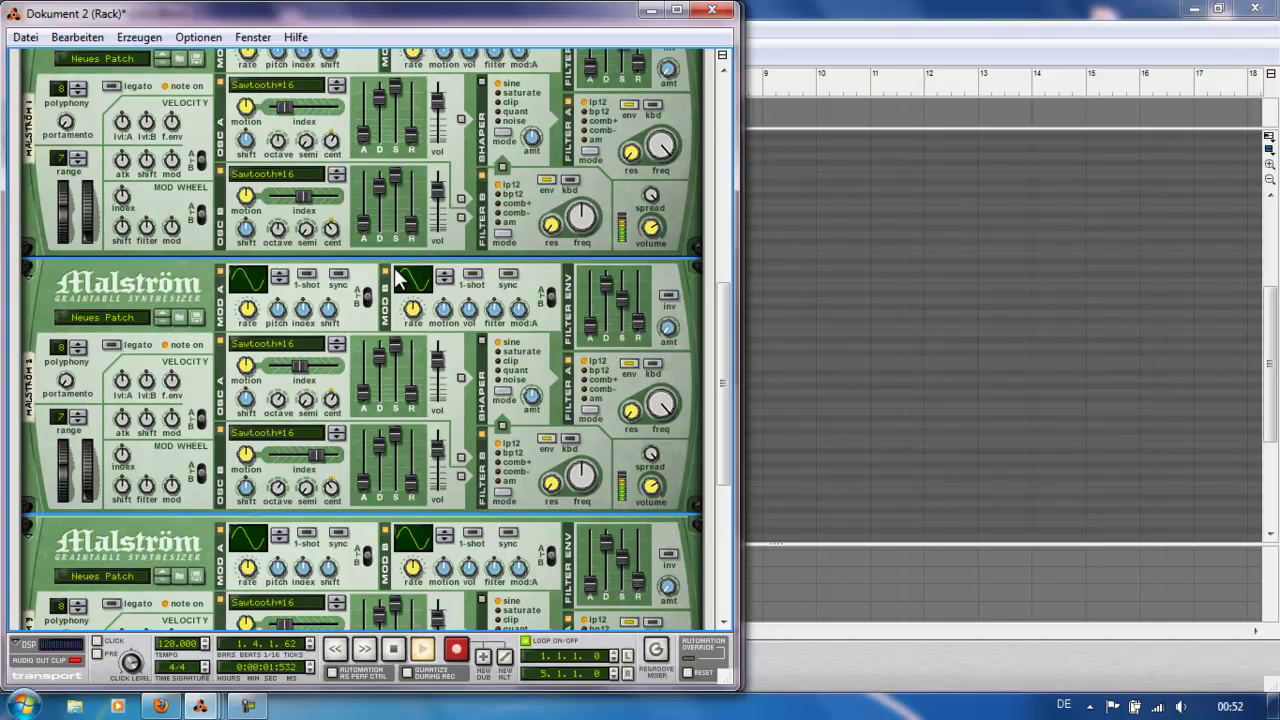
{"action": "mouse_move", "coordinate": [316, 455]}
{"action": "left_mouse_down"}
{"action": "mouse_move", "coordinate": [277, 453]}
{"action": "mouse_move", "coordinate": [321, 456]}
{"action": "left_mouse_up"}
{"action": "mouse_move", "coordinate": [300, 366]}
{"action": "left_mouse_down"}
{"action": "mouse_move", "coordinate": [289, 373]}
{"action": "mouse_move", "coordinate": [345, 366]}
{"action": "mouse_move", "coordinate": [292, 365]}
{"action": "left_mouse_up"}
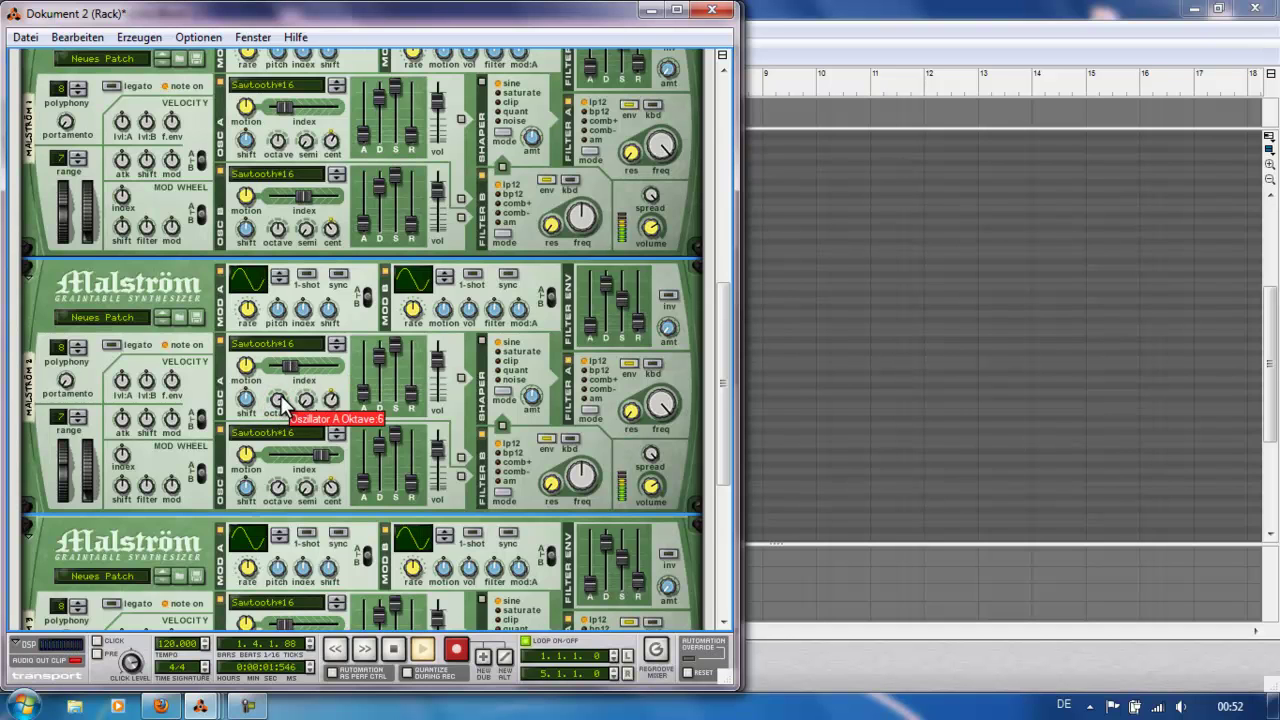
{"action": "left_click_drag", "start_coordinate": [281, 383], "coordinate": [284, 404]}
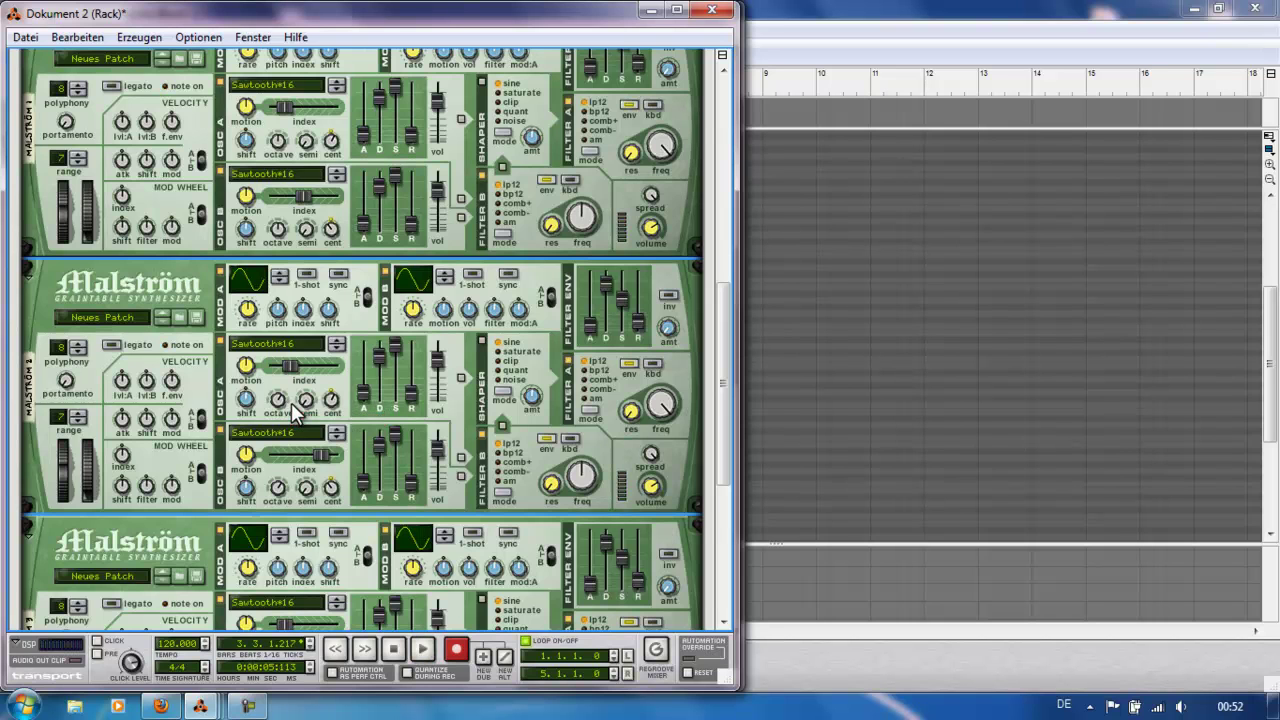
- Add an MClass Equalizer directly below the line mixer in the Combinator
{"action": "scroll", "coordinate": [722, 441], "scroll_direction": "down", "scroll_amount": 3}
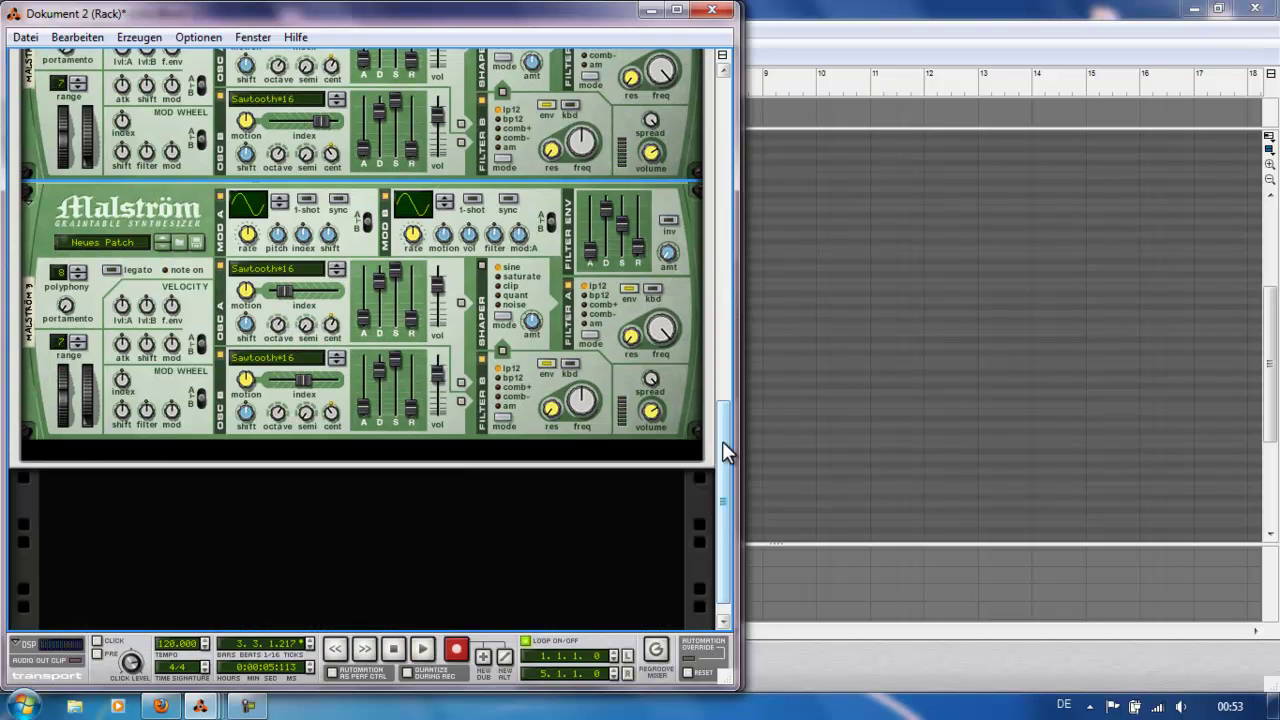
{"action": "left_click_drag", "start_coordinate": [722, 441], "coordinate": [721, 233]}
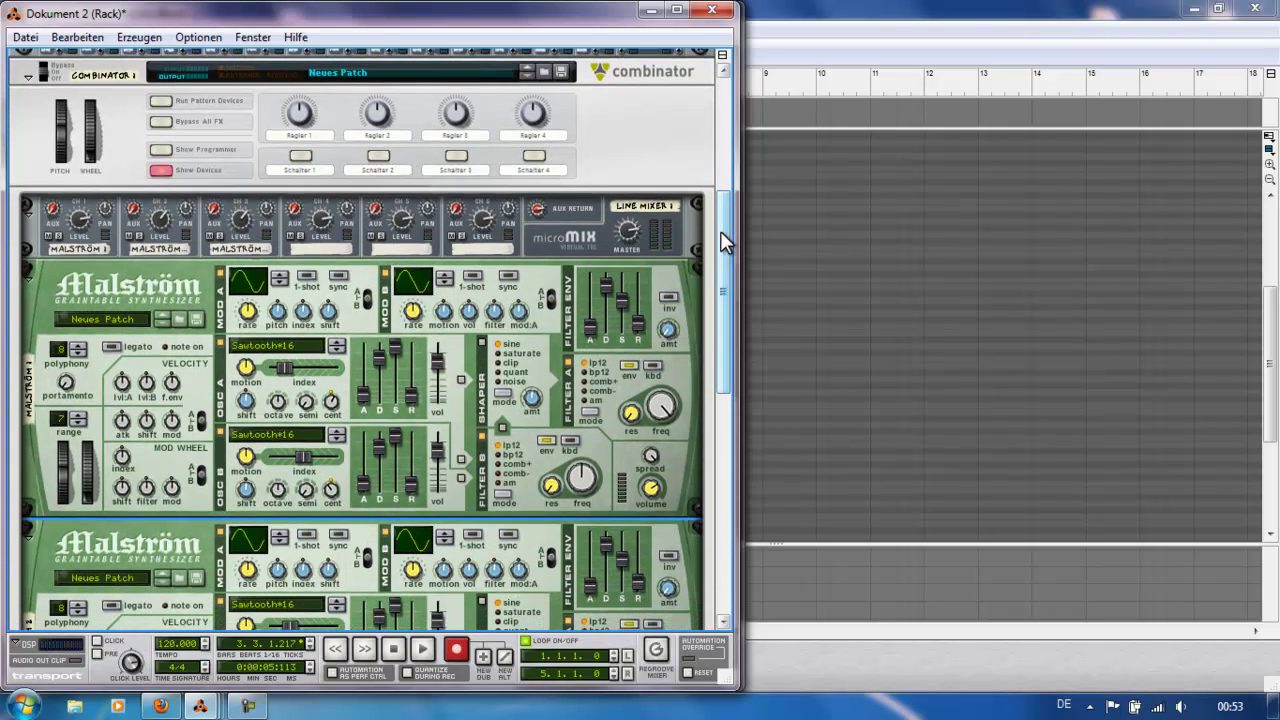
{"action": "right_click", "coordinate": [601, 233]}
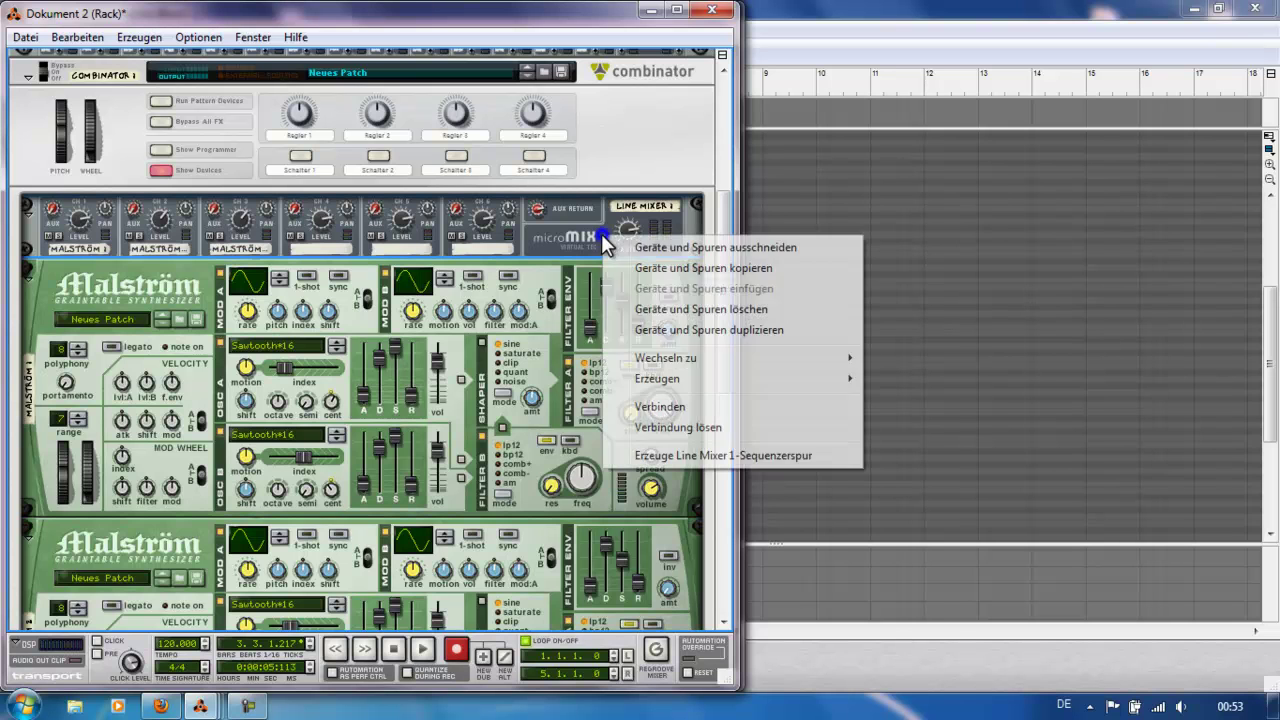
{"action": "mouse_move", "coordinate": [797, 395]}
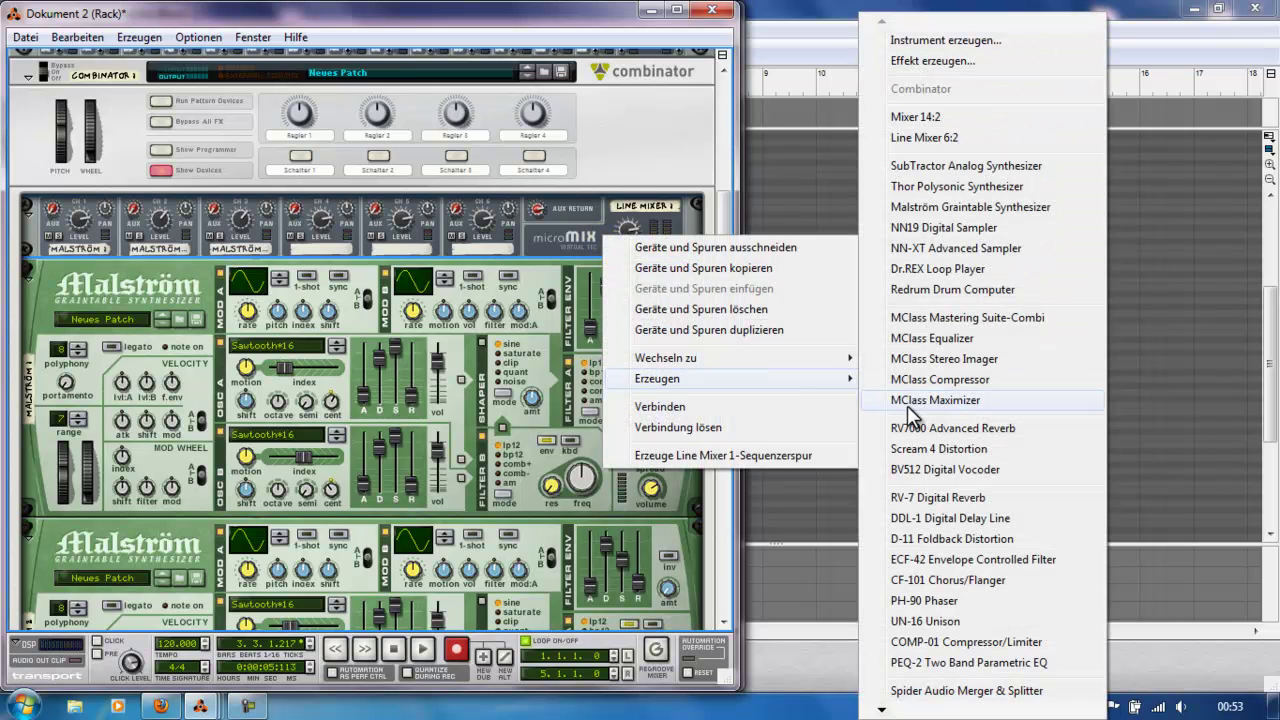
{"action": "left_click", "coordinate": [968, 338]}
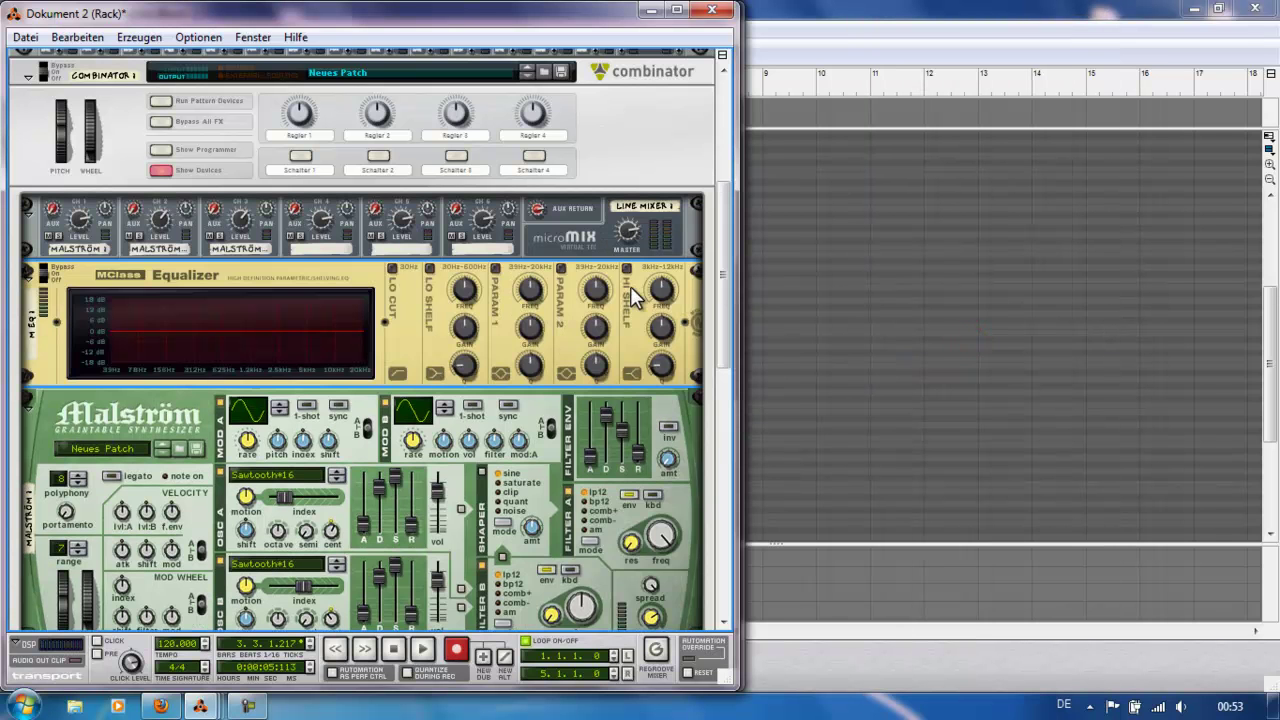
- Reroute the line mixer's master output into the MClass Equalizer, and the equalizer's output into the Combinator's From Devices inputs
{"action": "key", "text": "Tab"}
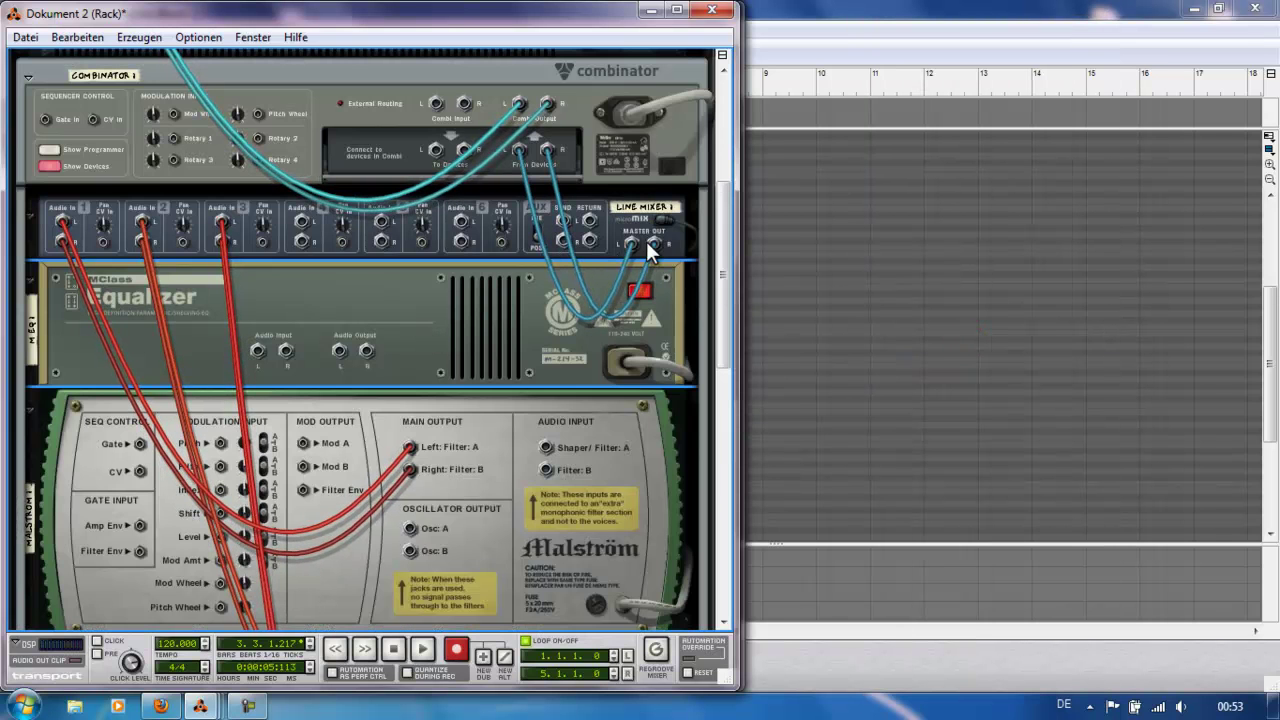
{"action": "left_click_drag", "start_coordinate": [520, 150], "coordinate": [533, 270]}
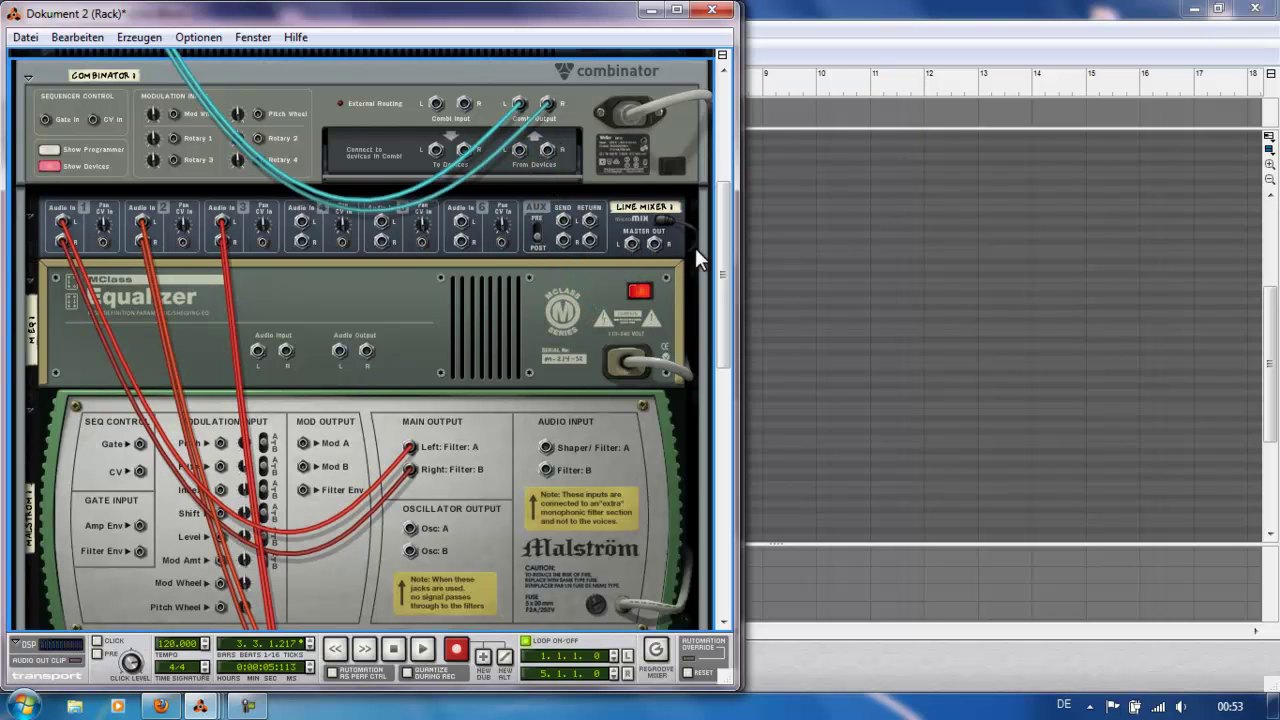
{"action": "left_click_drag", "start_coordinate": [632, 246], "coordinate": [260, 353]}
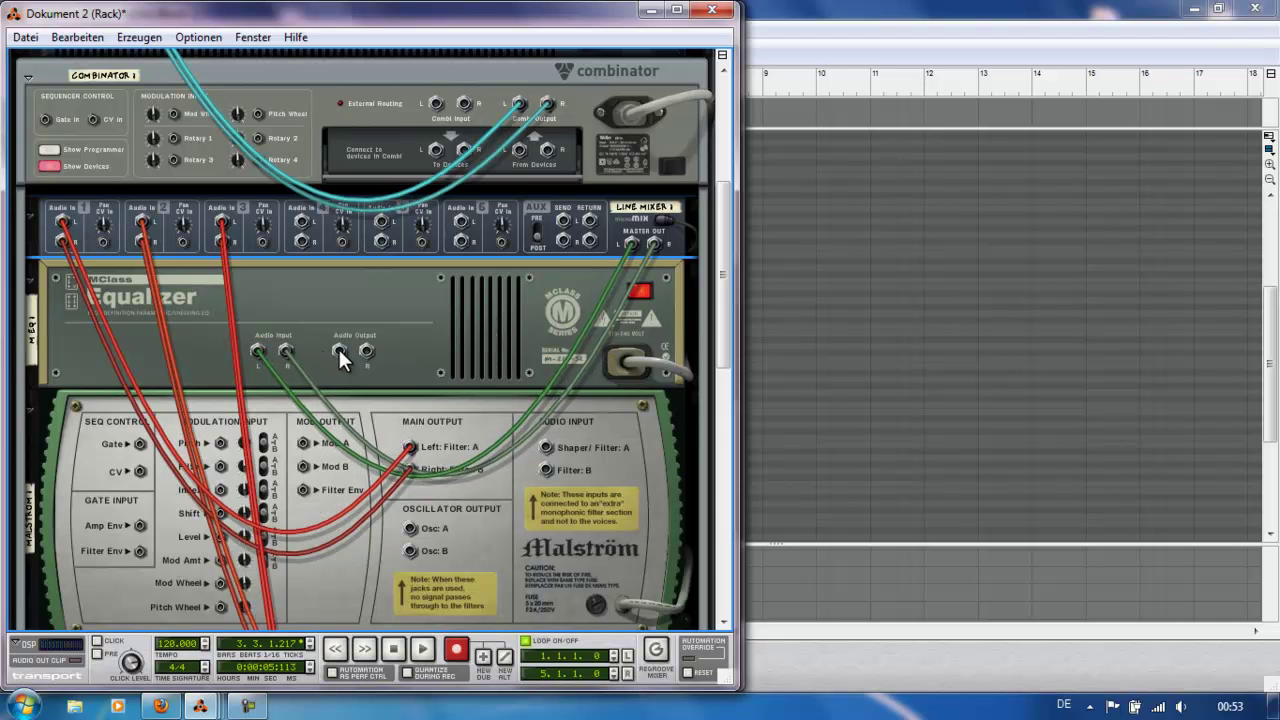
{"action": "left_click_drag", "start_coordinate": [340, 352], "coordinate": [519, 151]}
{"action": "key", "text": "Tab"}
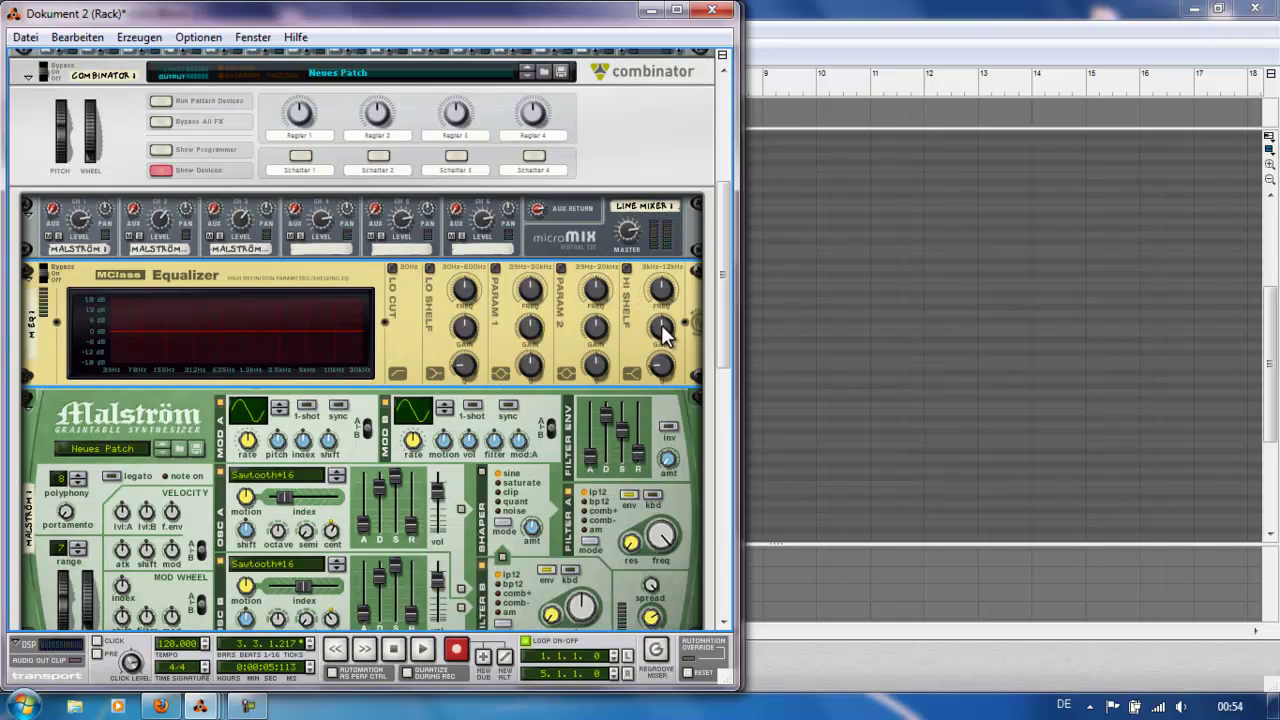
- Enable the equalizer's Hi Shelf band and raise its gain to about 10.3 dB with the loop playing
{"action": "mouse_move", "coordinate": [661, 330]}
{"action": "mouse_move", "coordinate": [661, 330]}
{"action": "left_mouse_down"}
{"action": "mouse_move", "coordinate": [664, 342]}
{"action": "mouse_move", "coordinate": [663, 322]}
{"action": "left_mouse_up"}
{"action": "key", "text": "space"}
{"action": "left_click", "coordinate": [627, 269]}
{"action": "mouse_move", "coordinate": [661, 331]}
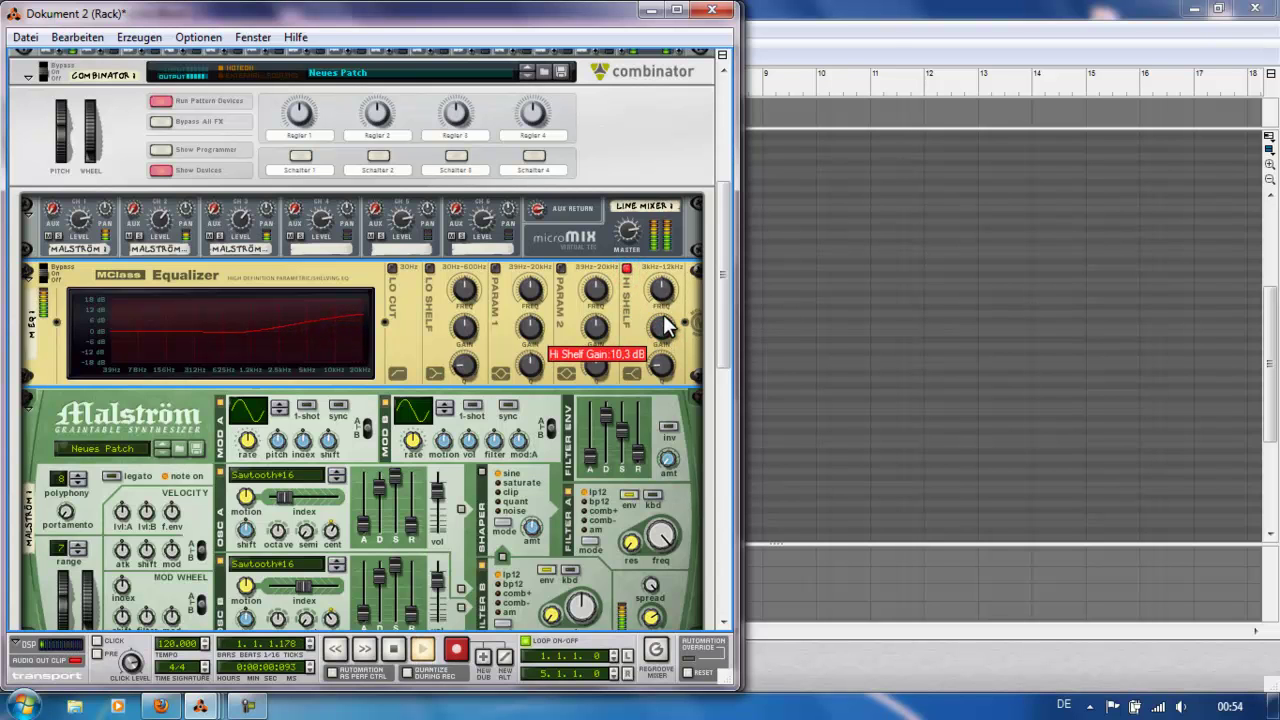
- Lower the Hi Shelf Q, raise its frequency to about 9.45 kHz and set its gain to 12.6 dB while listening
{"action": "mouse_move", "coordinate": [664, 300]}
{"action": "left_click_drag", "start_coordinate": [663, 366], "coordinate": [668, 410]}
{"action": "left_click_drag", "start_coordinate": [664, 298], "coordinate": [662, 284]}
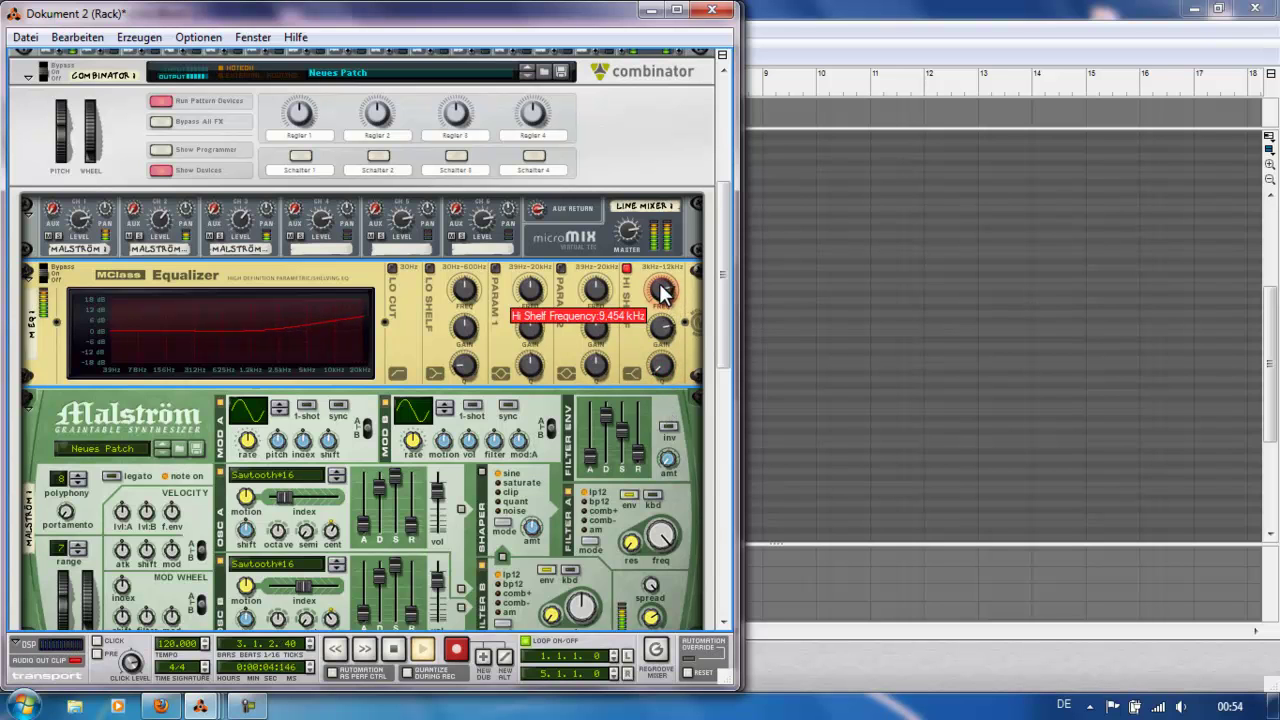
{"action": "mouse_move", "coordinate": [661, 333]}
{"action": "mouse_move", "coordinate": [661, 334]}
{"action": "left_mouse_down"}
{"action": "mouse_move", "coordinate": [665, 310]}
{"action": "mouse_move", "coordinate": [665, 331]}
{"action": "left_mouse_up"}
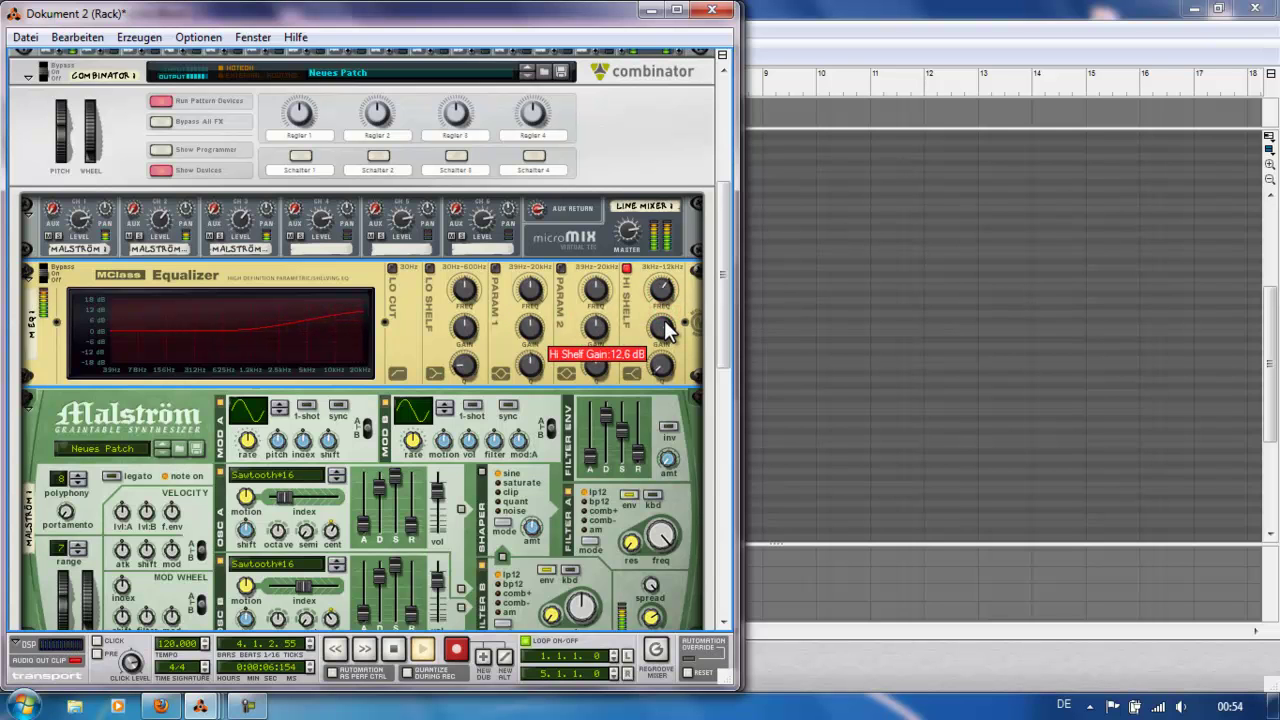
{"action": "key", "text": "space"}
- Examine the equalizer and the two RV7000 reverbs, including their rear cabling, in the Prog House Club Tut.rns rack, and return to Dokument 2
{"action": "key", "text": "alt+Tab"}
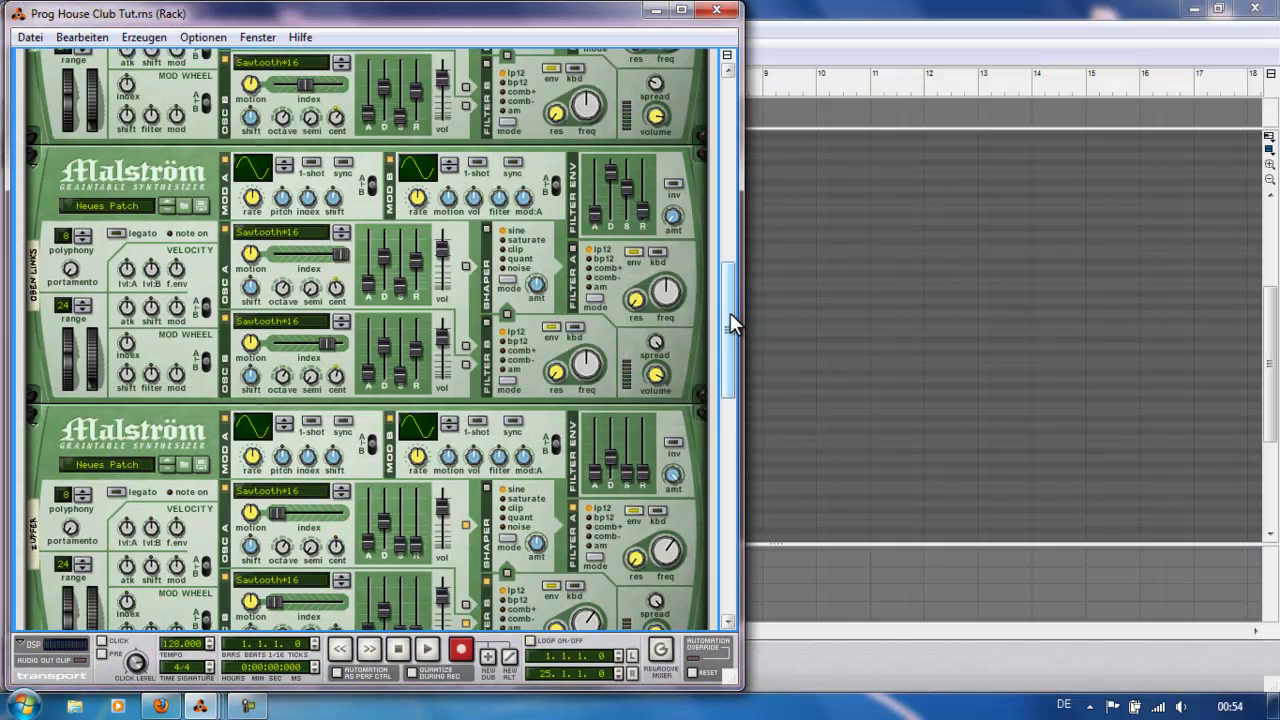
{"action": "left_click_drag", "start_coordinate": [731, 320], "coordinate": [725, 403]}
{"action": "key", "text": "Tab"}
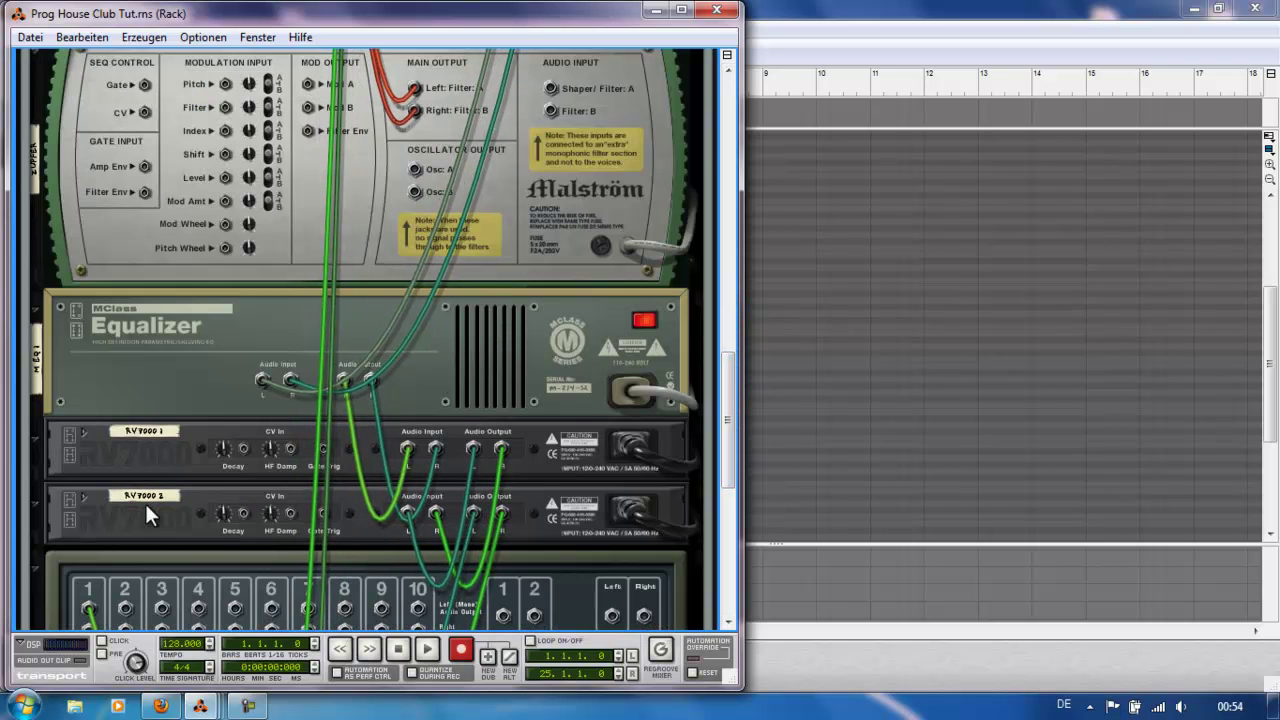
{"action": "key", "text": "Tab"}
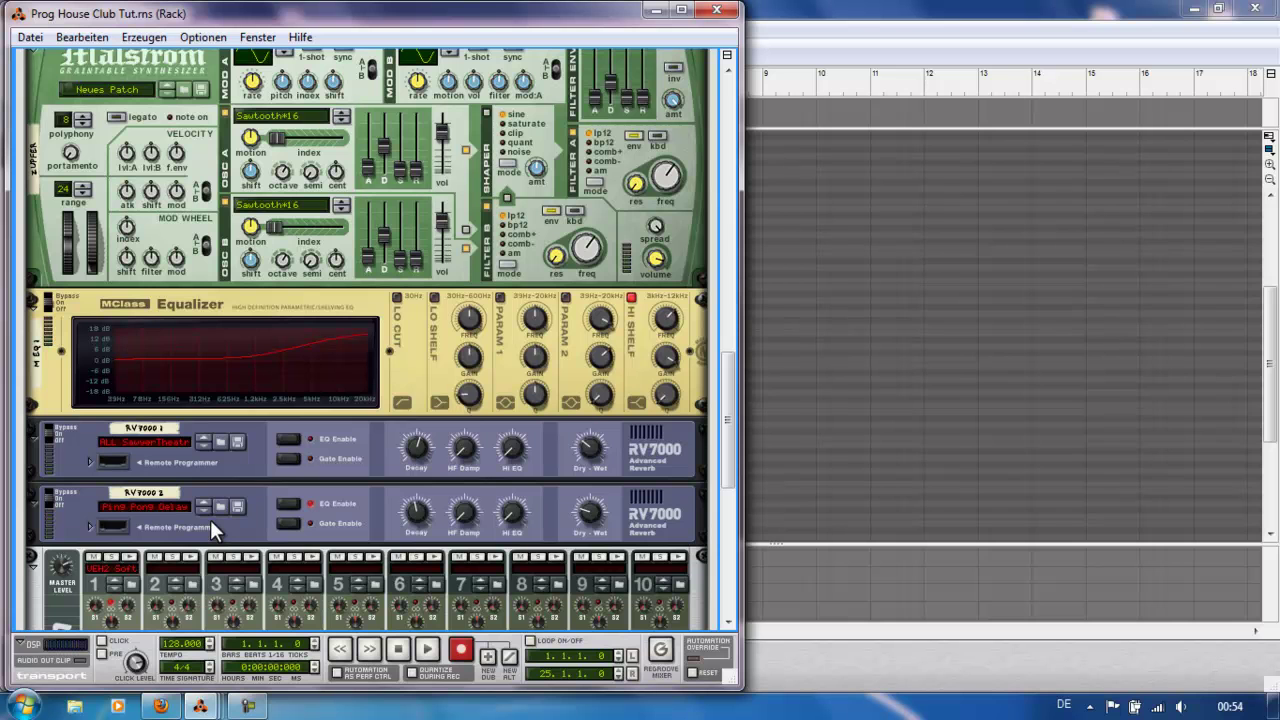
{"action": "key", "text": "alt+Tab"}
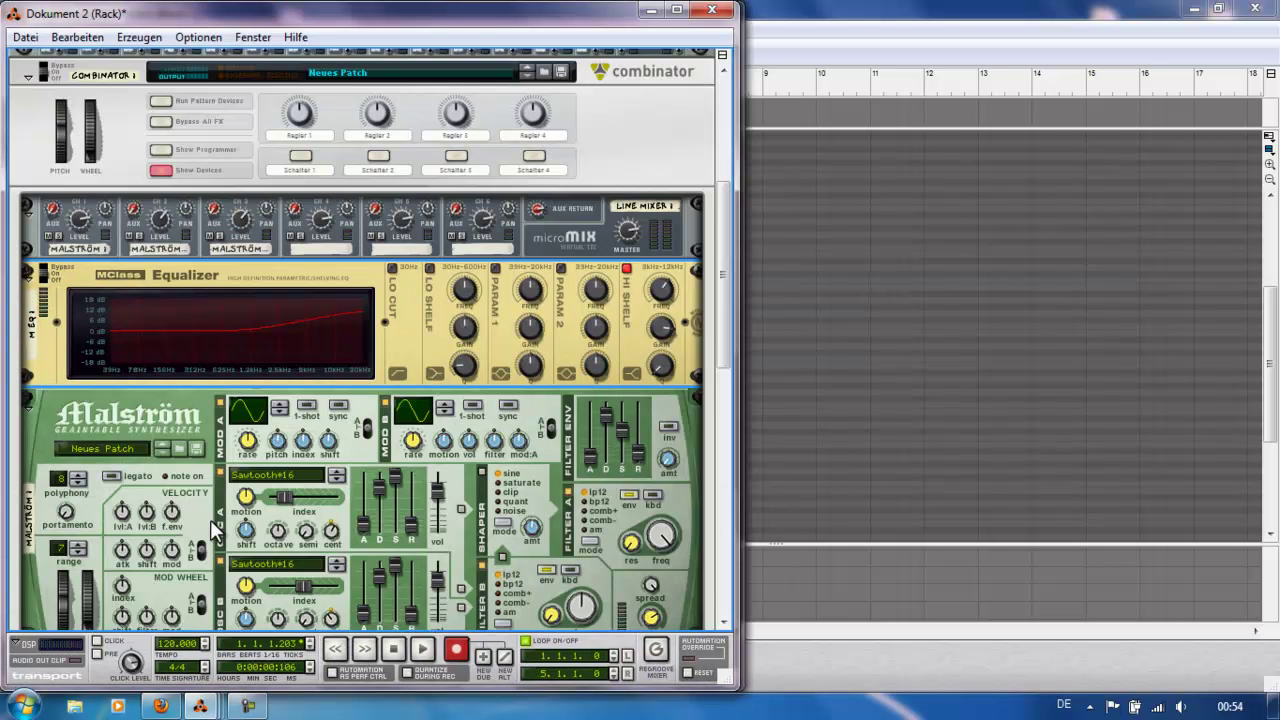
{"action": "left_click_drag", "start_coordinate": [719, 272], "coordinate": [721, 291]}
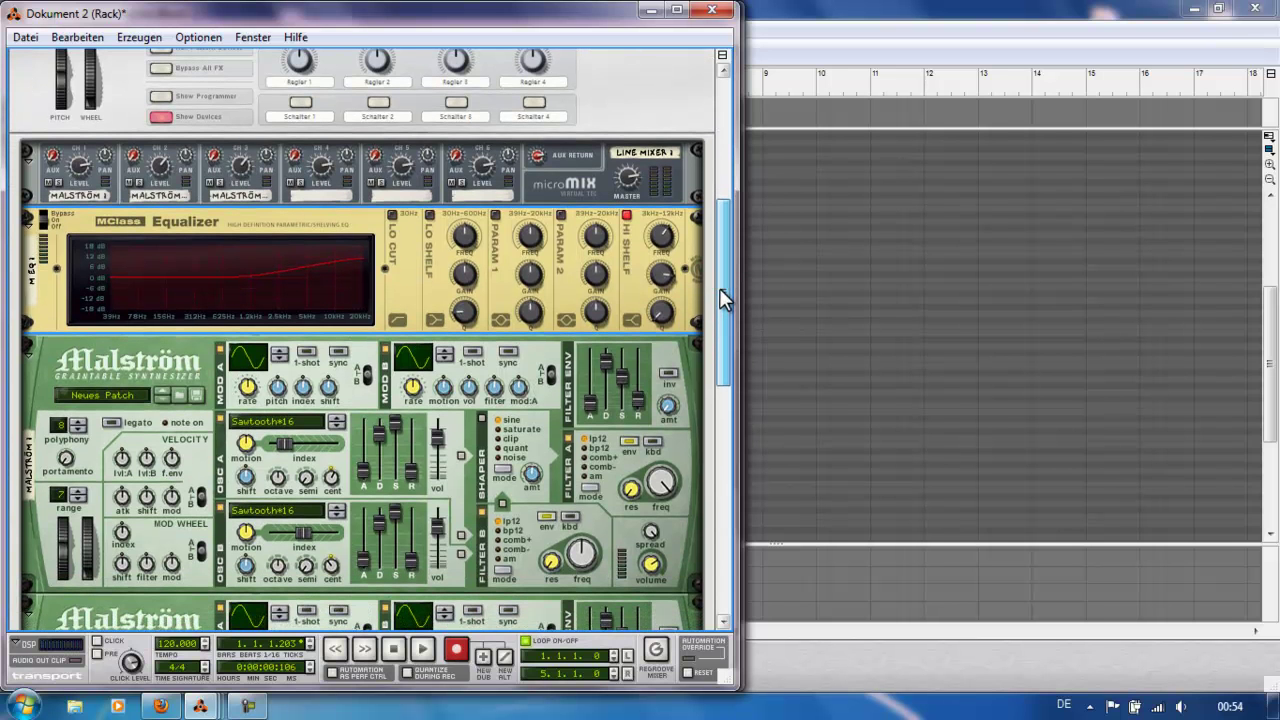
- Add an RV7000 Advanced Reverb directly after the MClass Equalizer and check its automatic cabling on the rear of the rack
{"action": "right_click", "coordinate": [423, 300]}
{"action": "mouse_move", "coordinate": [603, 440]}
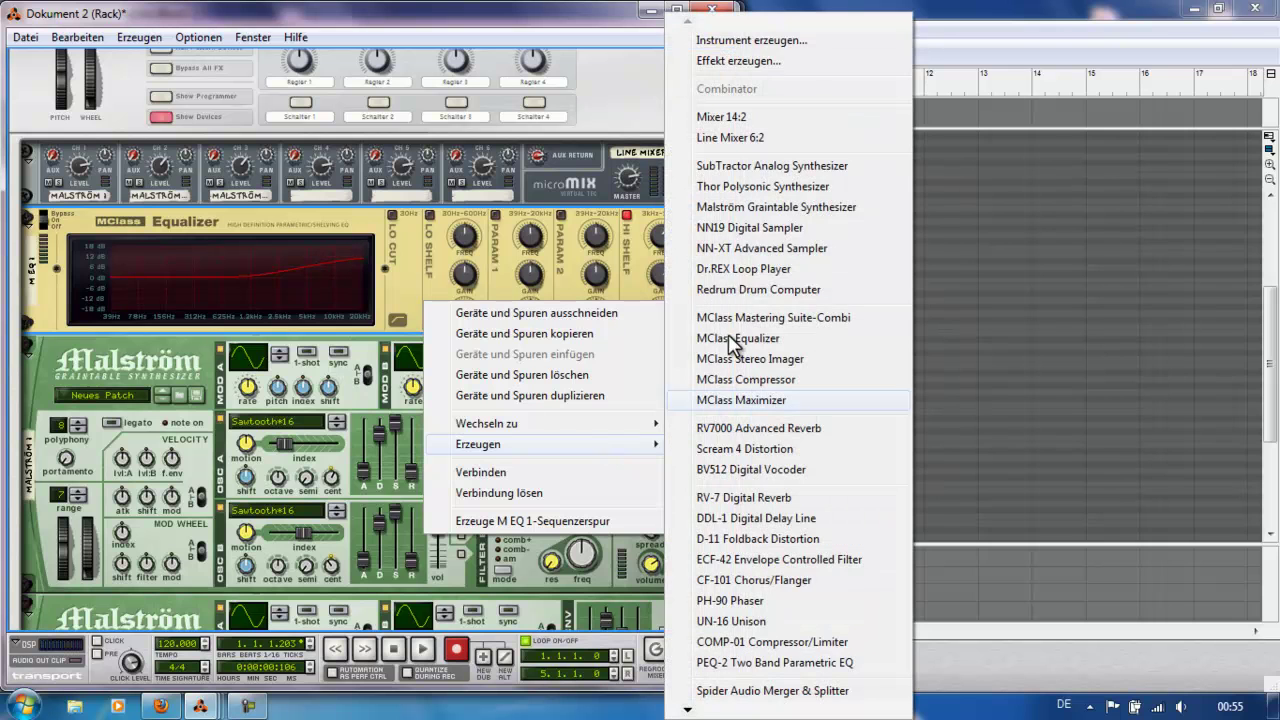
{"action": "left_click", "coordinate": [774, 433]}
{"action": "key", "text": "Tab"}
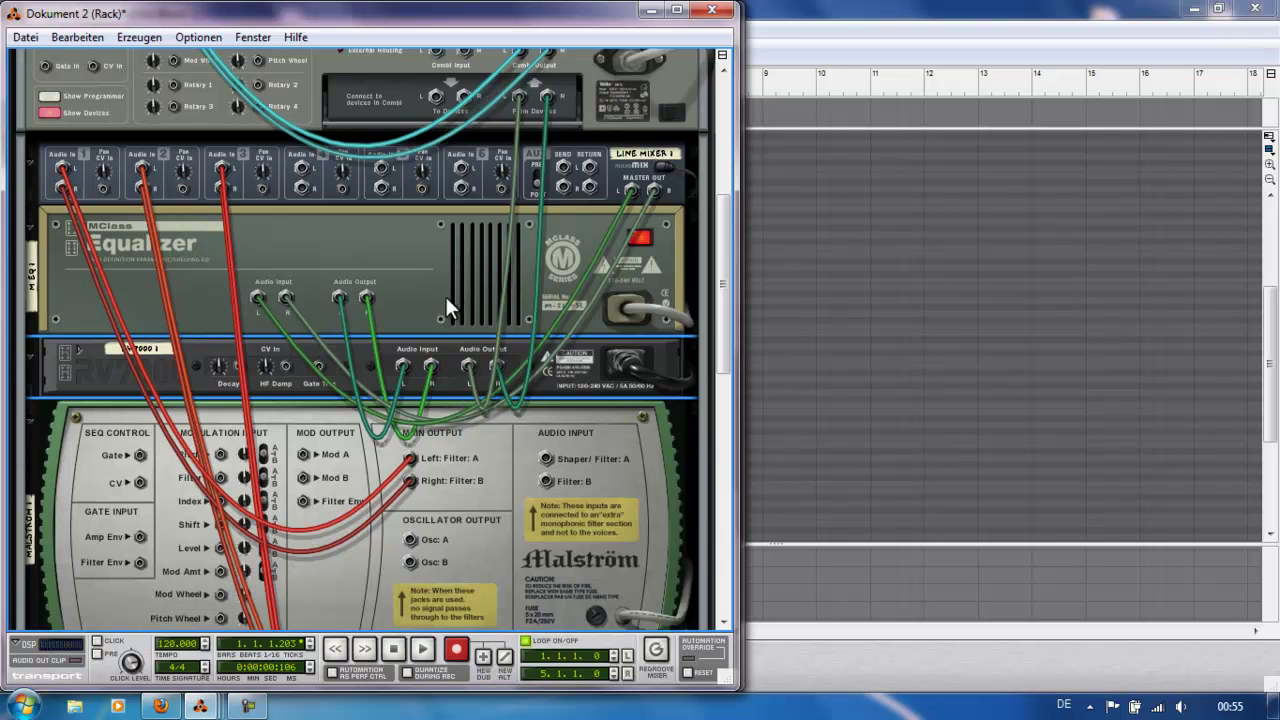
{"action": "key", "text": "Tab"}
- With the loop playing, set the RV7000 reverb's Decay to about 94 and adjust its HF Damp and Dry-Wet mix
{"action": "left_click_drag", "start_coordinate": [565, 374], "coordinate": [595, 525]}
{"action": "key", "text": "space"}
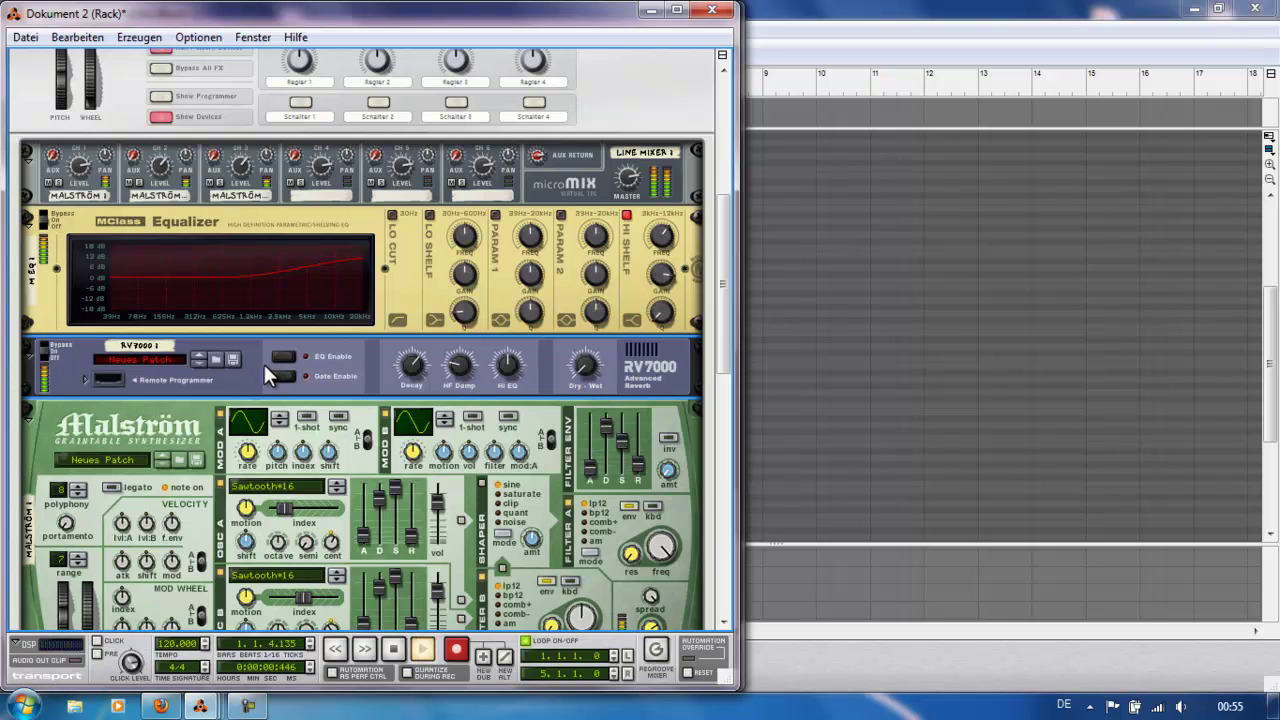
{"action": "scroll", "coordinate": [588, 367], "scroll_direction": "down", "scroll_amount": 6}
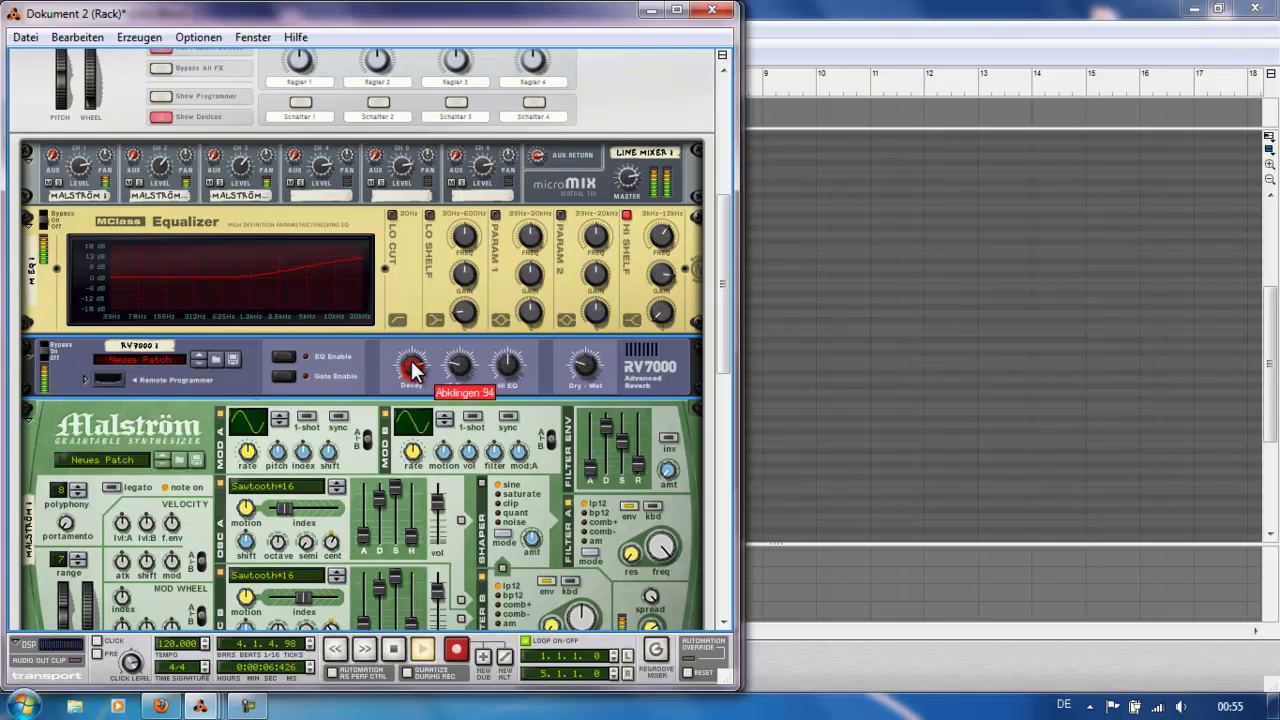
{"action": "scroll", "coordinate": [466, 372], "scroll_direction": "down", "scroll_amount": 5}
{"action": "scroll", "coordinate": [466, 372], "scroll_direction": "down", "scroll_amount": 2}
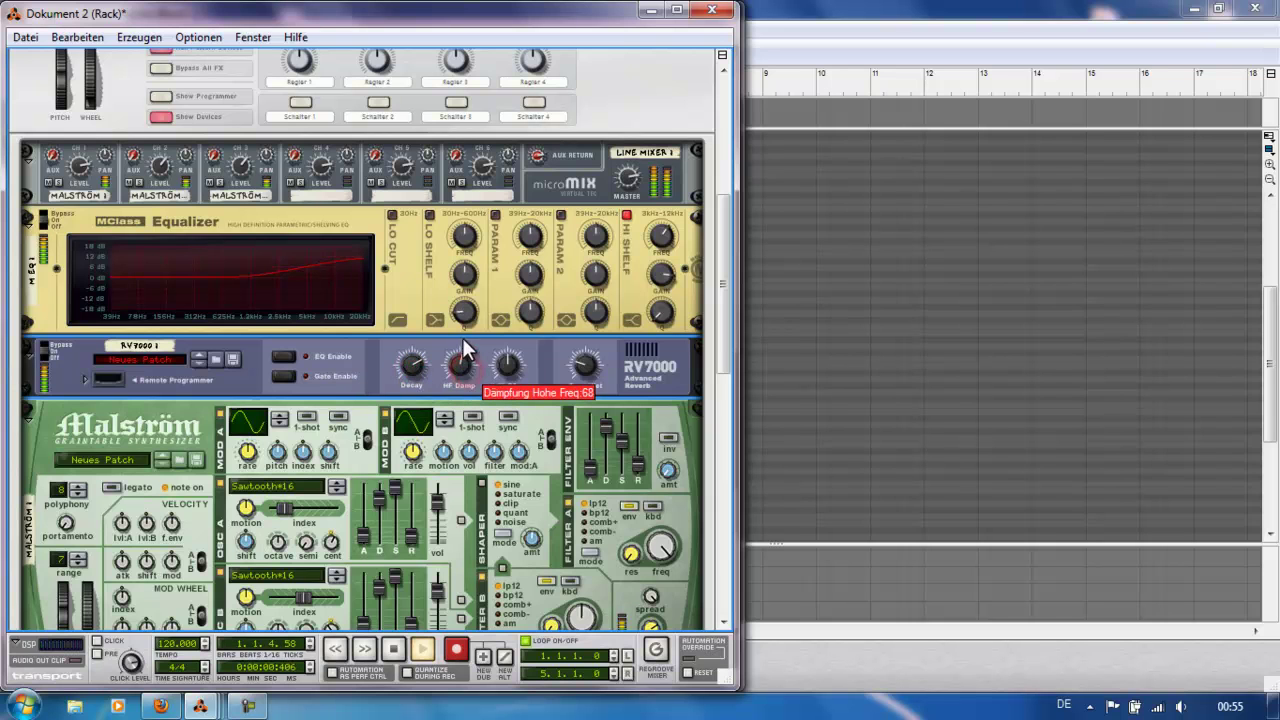
{"action": "left_click_drag", "start_coordinate": [587, 358], "coordinate": [587, 356]}
{"action": "left_click", "coordinate": [451, 362]}
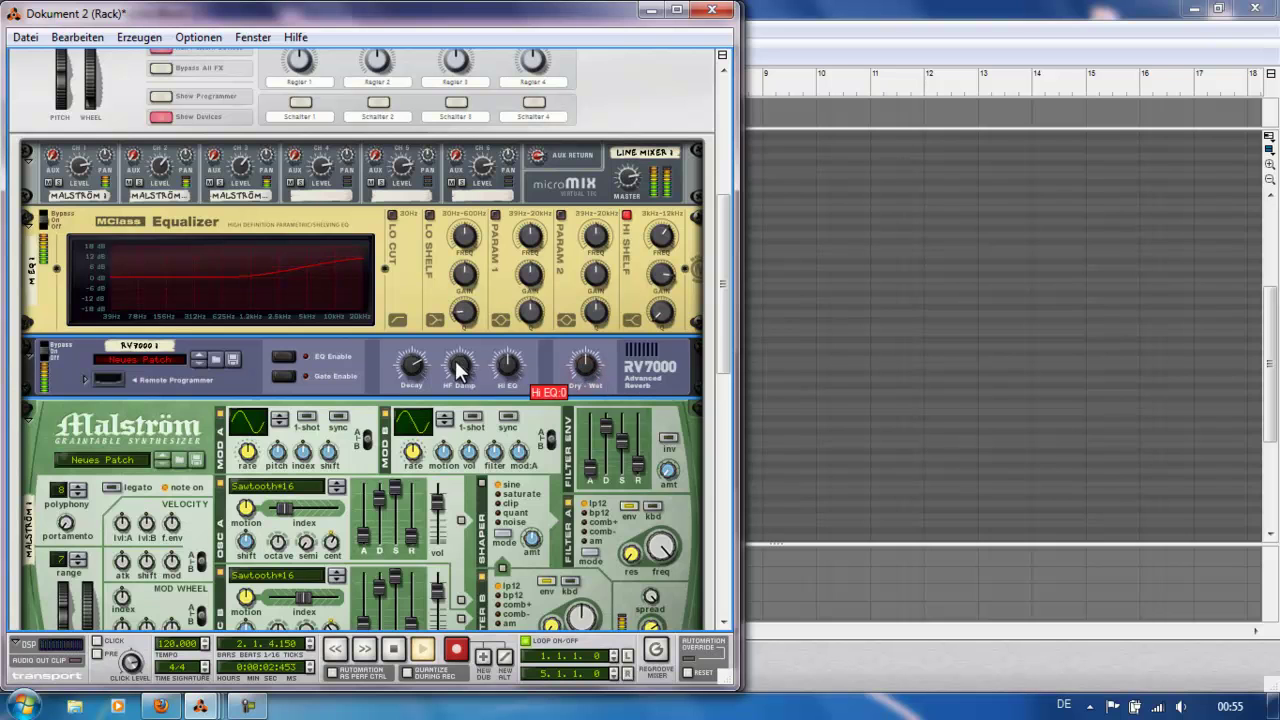
- Lower the first RV7000's Hi EQ and fine-tune its HF Damp while listening to the loop
{"action": "left_click_drag", "start_coordinate": [458, 370], "coordinate": [462, 413]}
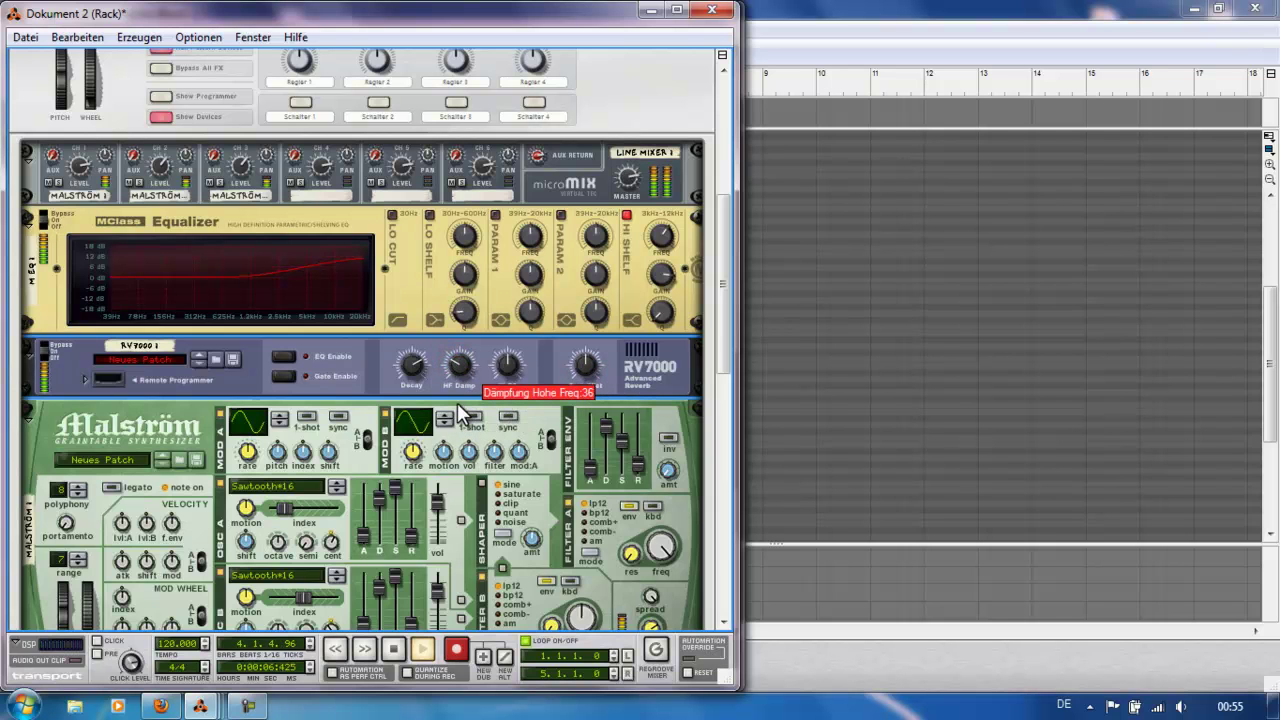
{"action": "left_click_drag", "start_coordinate": [508, 366], "coordinate": [514, 415]}
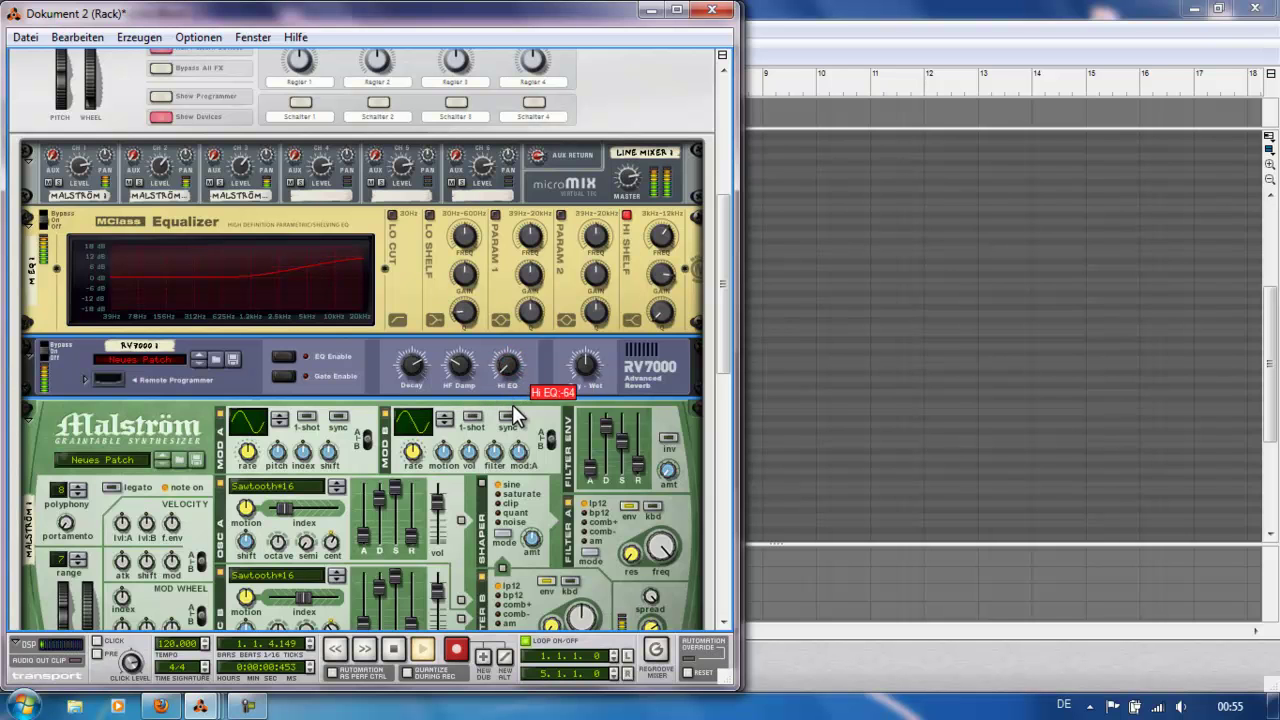
{"action": "left_click", "coordinate": [462, 365]}
{"action": "mouse_move", "coordinate": [459, 332]}
{"action": "left_mouse_down"}
{"action": "mouse_move", "coordinate": [463, 420]}
{"action": "mouse_move", "coordinate": [517, 382]}
{"action": "mouse_move", "coordinate": [507, 357]}
{"action": "mouse_move", "coordinate": [460, 366]}
{"action": "mouse_move", "coordinate": [460, 318]}
{"action": "mouse_move", "coordinate": [465, 354]}
{"action": "left_mouse_up"}
- Turn the first RV7000's Dry-Wet down to a low effect amount and set its Decay to about 78
{"action": "left_click_drag", "start_coordinate": [586, 364], "coordinate": [592, 438]}
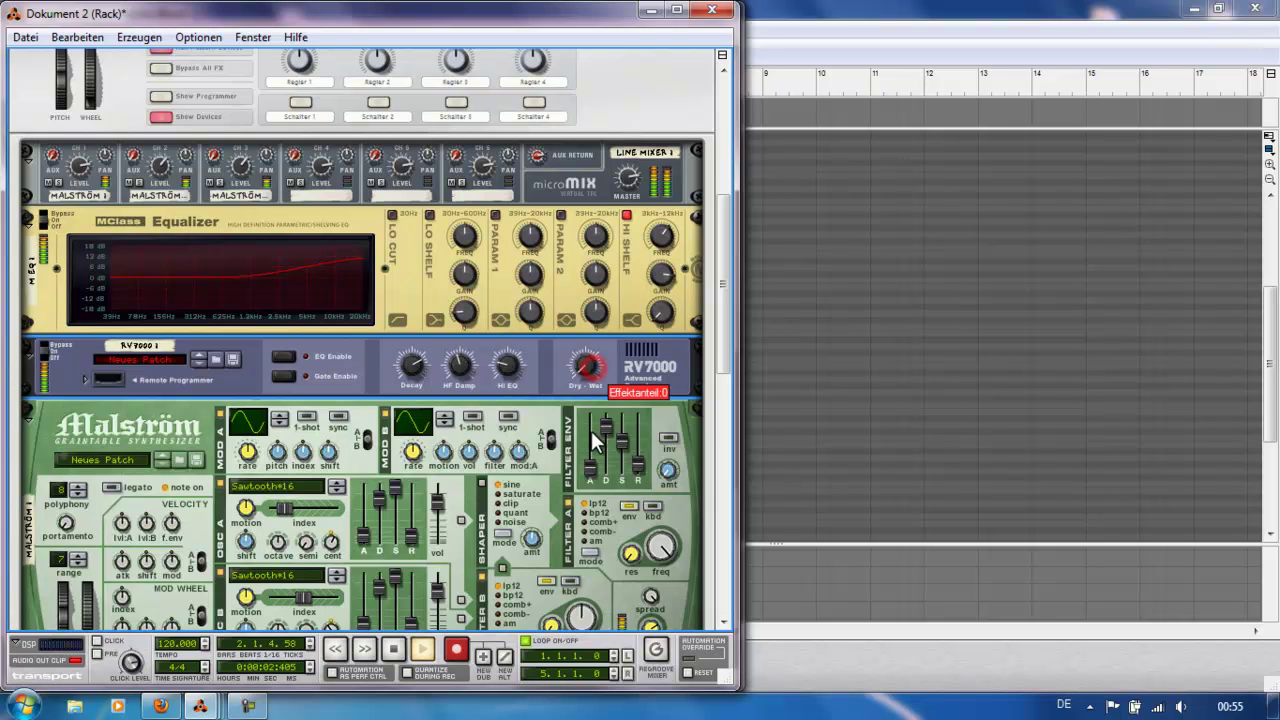
{"action": "left_click_drag", "start_coordinate": [584, 385], "coordinate": [614, 367]}
{"action": "left_click_drag", "start_coordinate": [408, 368], "coordinate": [410, 374]}
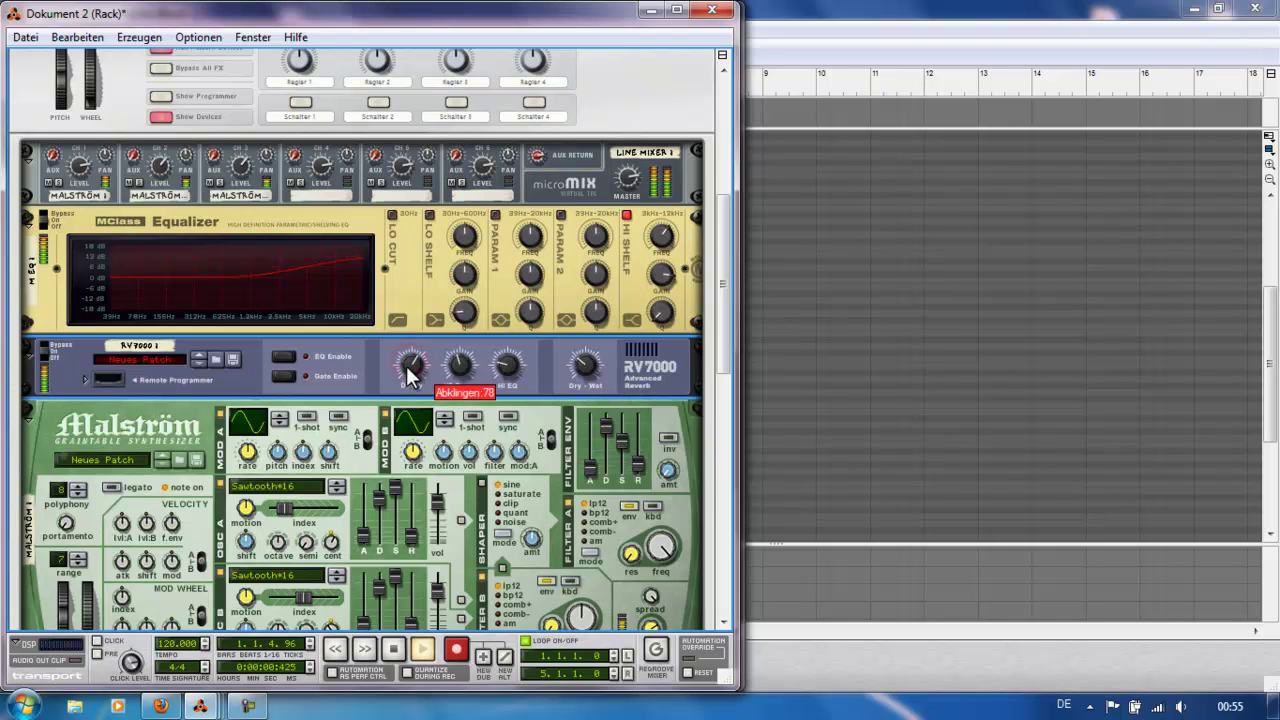
{"action": "left_click_drag", "start_coordinate": [594, 373], "coordinate": [596, 377]}
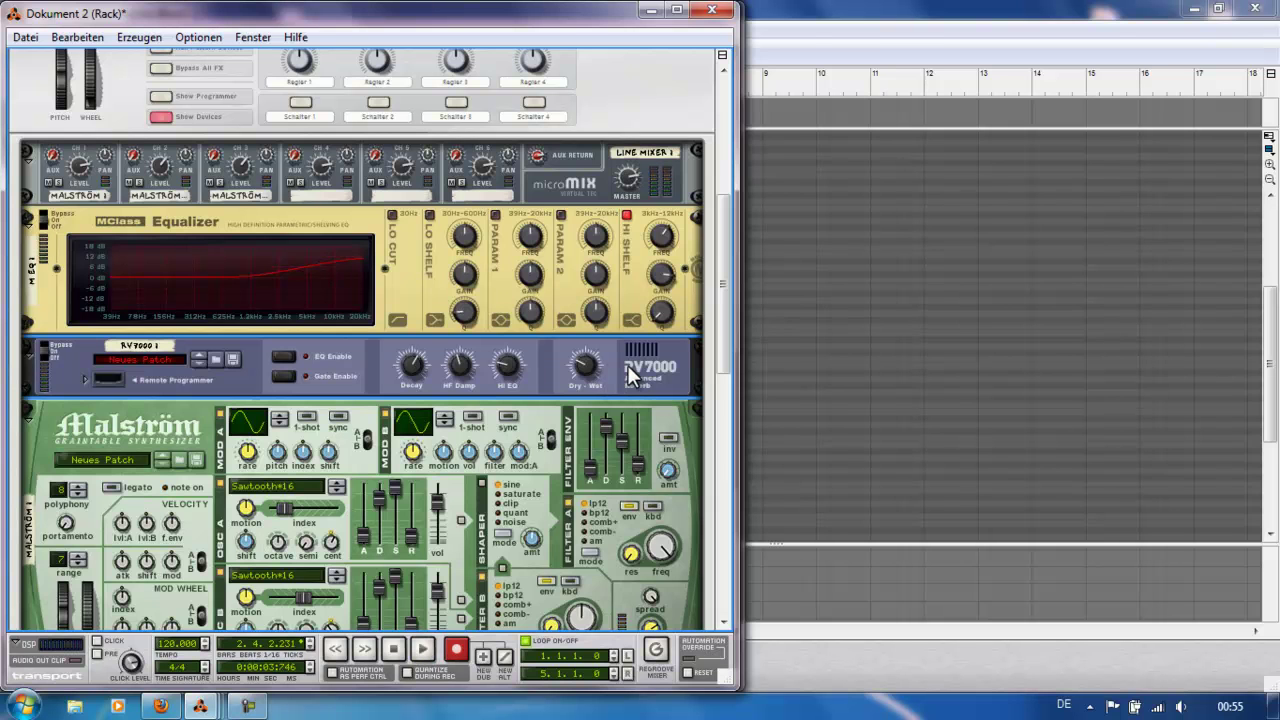
- Add a second RV7000 after the first one and load the EKO 4th PingPong patch from the Delay folder
{"action": "right_click", "coordinate": [627, 365]}
{"action": "mouse_move", "coordinate": [726, 292]}
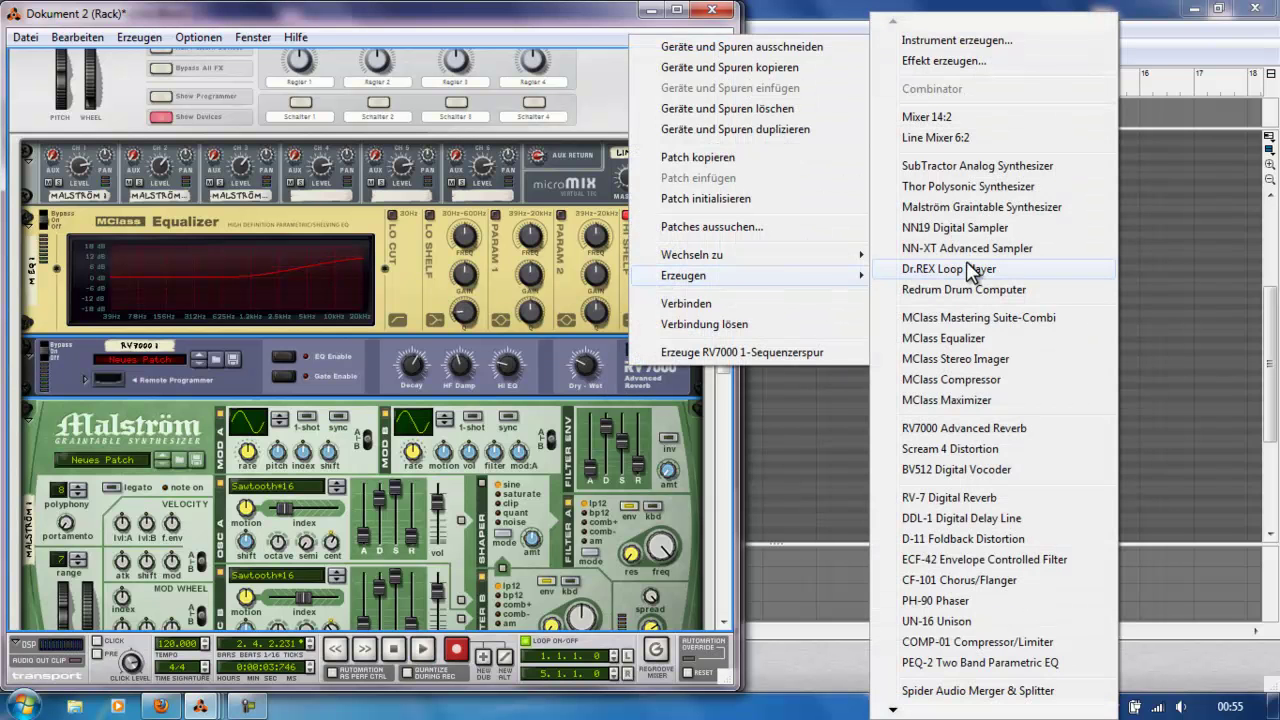
{"action": "left_click", "coordinate": [978, 428]}
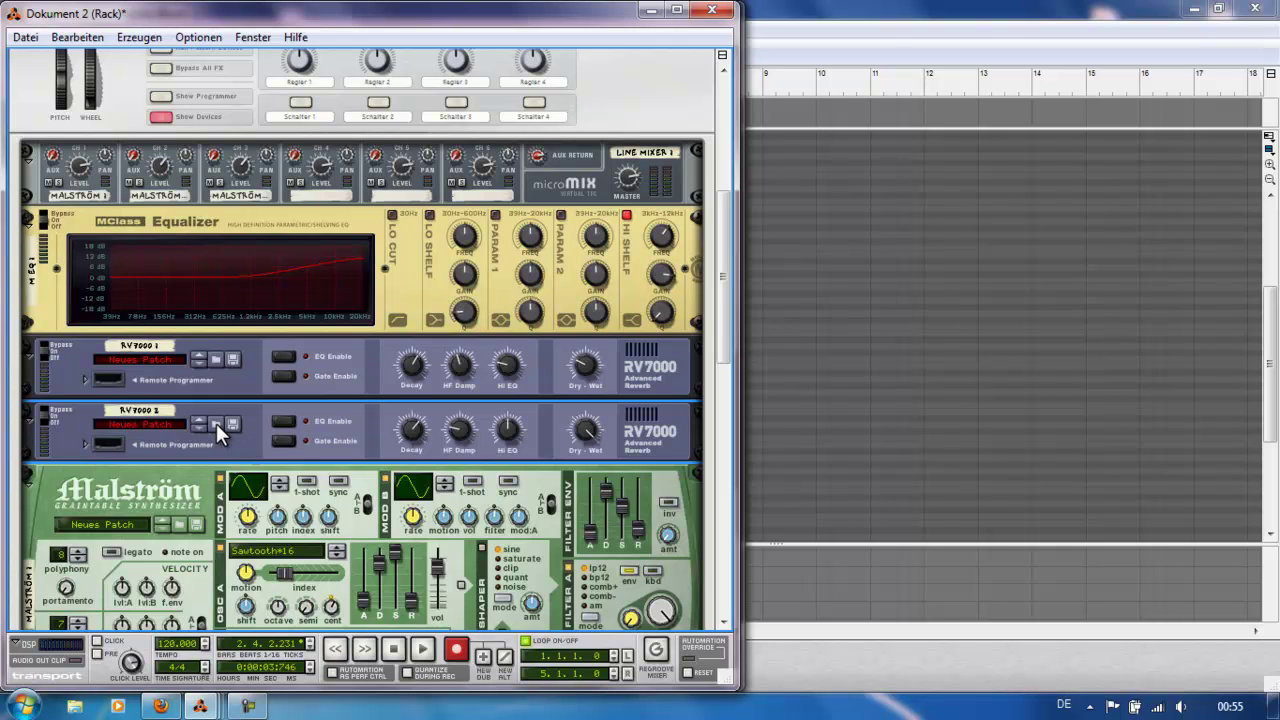
{"action": "left_click_drag", "start_coordinate": [586, 430], "coordinate": [592, 471]}
{"action": "left_click", "coordinate": [208, 424]}
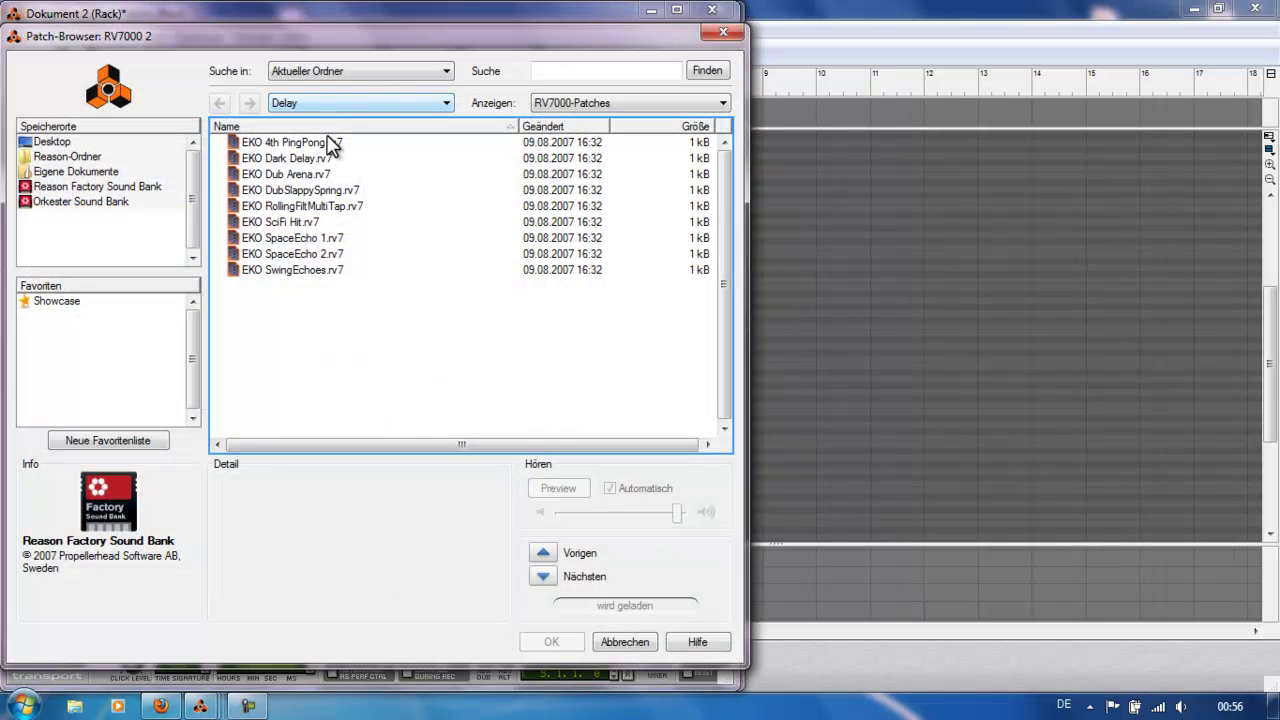
{"action": "double_click", "coordinate": [316, 143]}
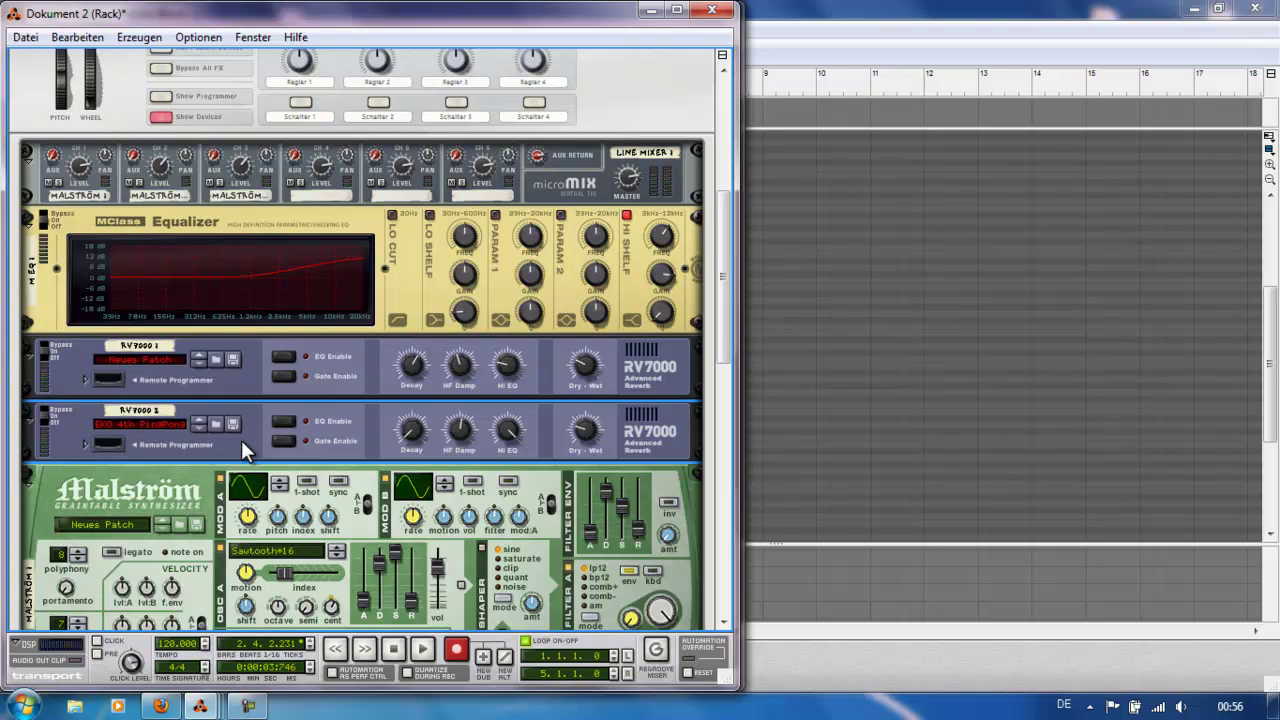
- With the loop playing, raise the second RV7000's Dry-Wet mix and set its Decay to about 101
{"action": "key", "text": "space"}
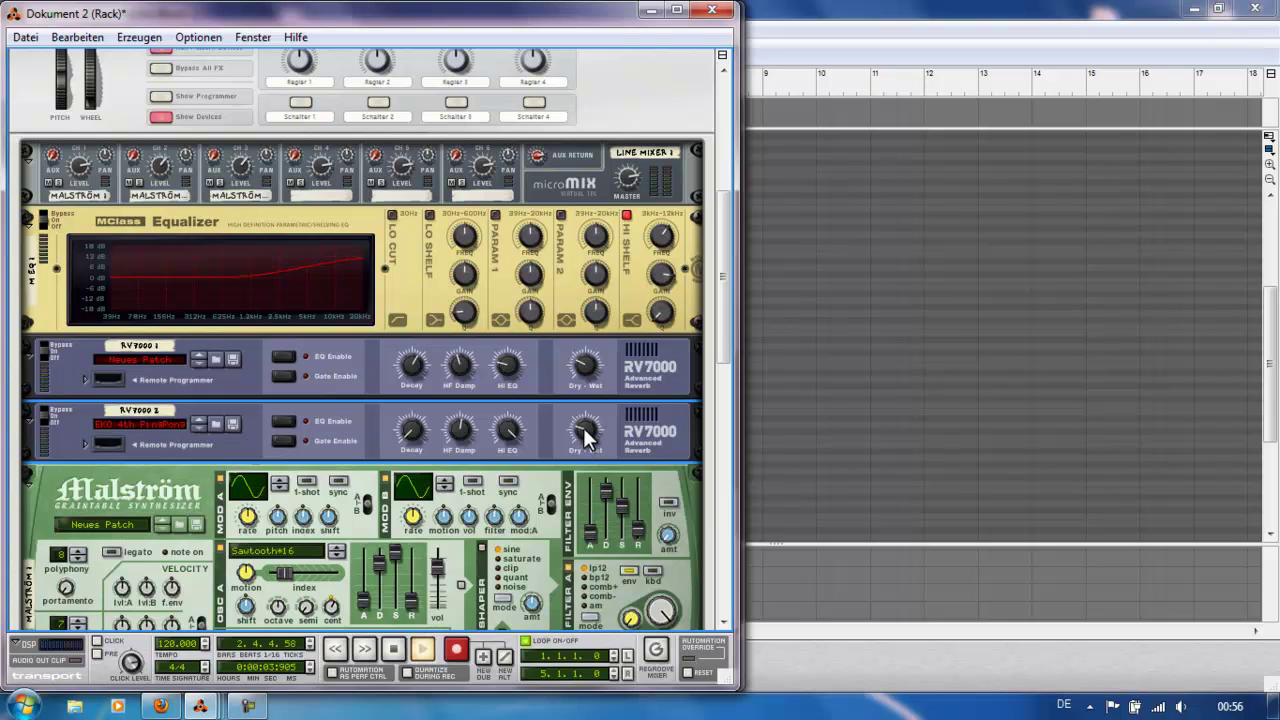
{"action": "mouse_move", "coordinate": [588, 440]}
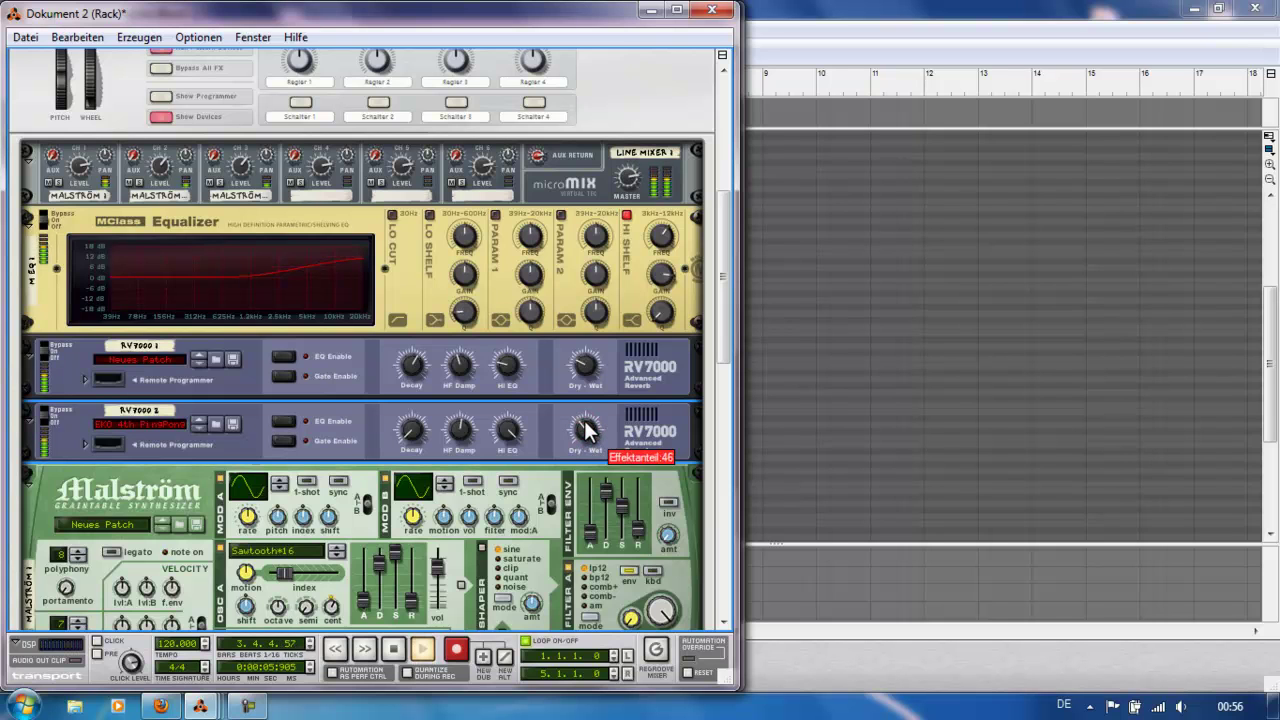
{"action": "mouse_move", "coordinate": [418, 447]}
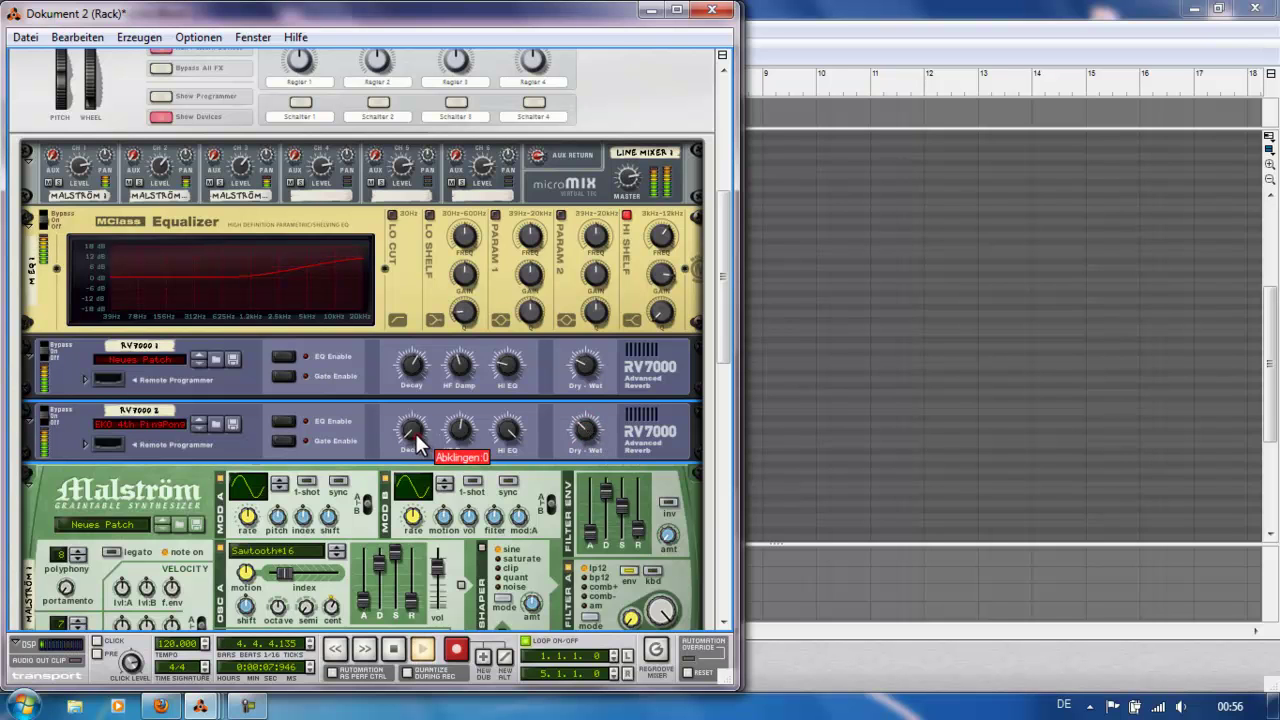
{"action": "left_click_drag", "start_coordinate": [415, 411], "coordinate": [414, 398]}
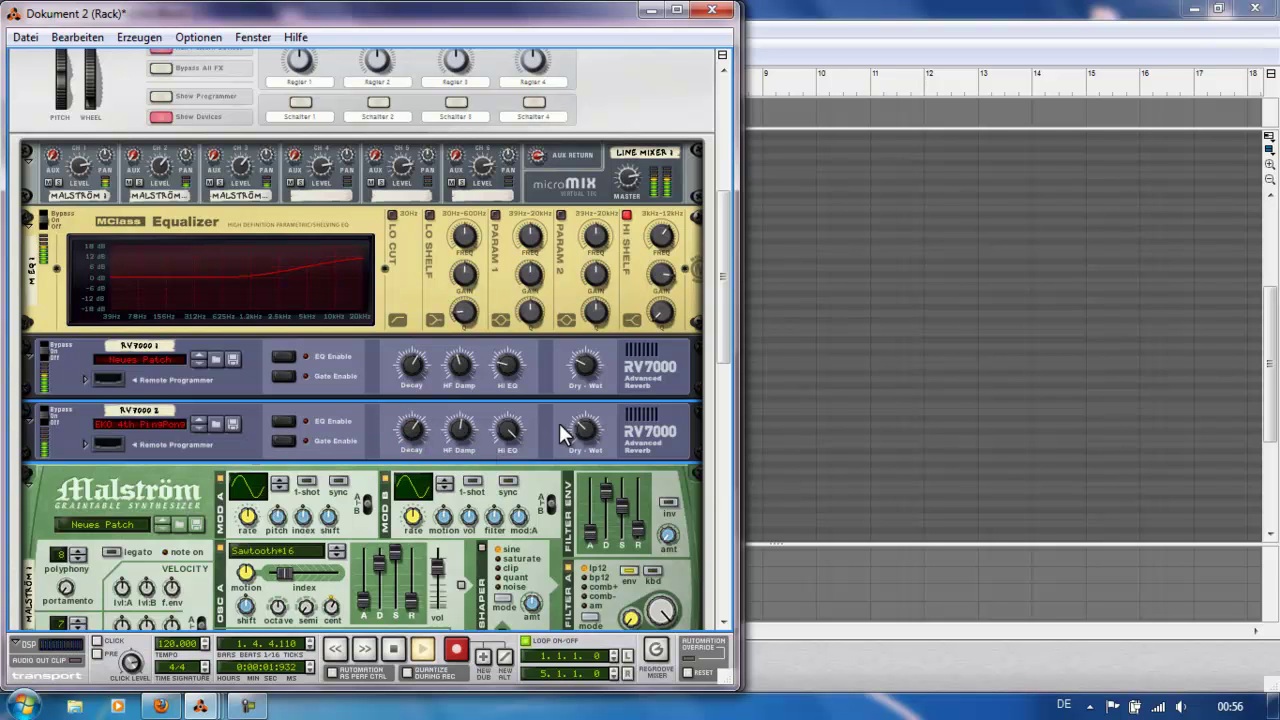
{"action": "left_click_drag", "start_coordinate": [596, 427], "coordinate": [590, 405]}
{"action": "left_click", "coordinate": [412, 432]}
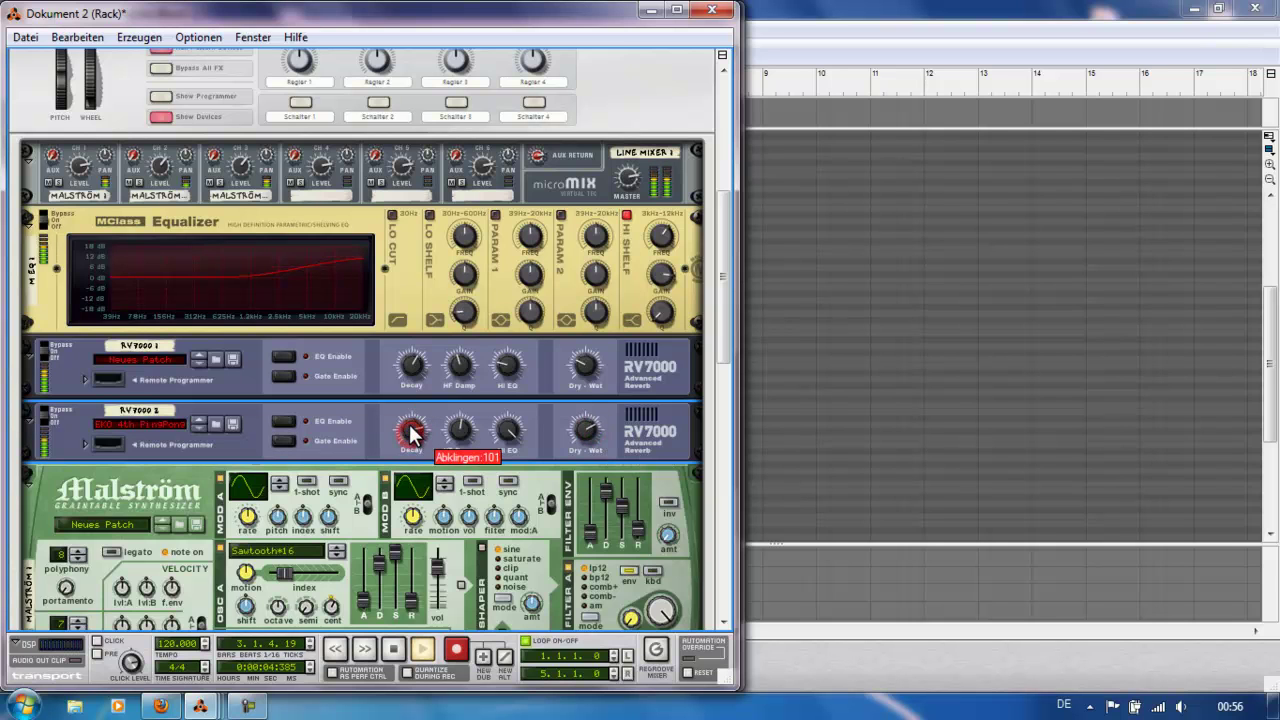
- Adjust the second RV7000's HF Damp, lower its Hi EQ to around -12, and reduce its Dry-Wet mix
{"action": "left_click", "coordinate": [506, 446]}
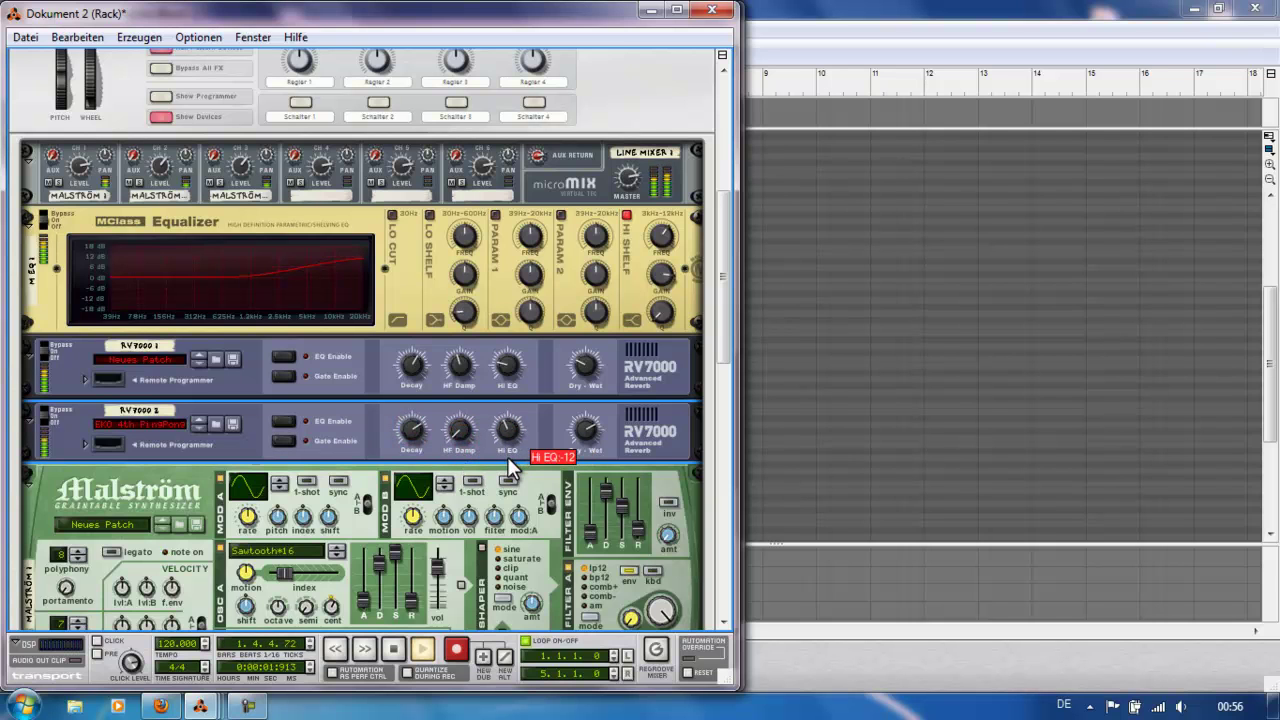
{"action": "left_click", "coordinate": [459, 412]}
{"action": "left_click", "coordinate": [508, 425]}
{"action": "left_click", "coordinate": [585, 430]}
{"action": "left_click_drag", "start_coordinate": [587, 443], "coordinate": [586, 447]}
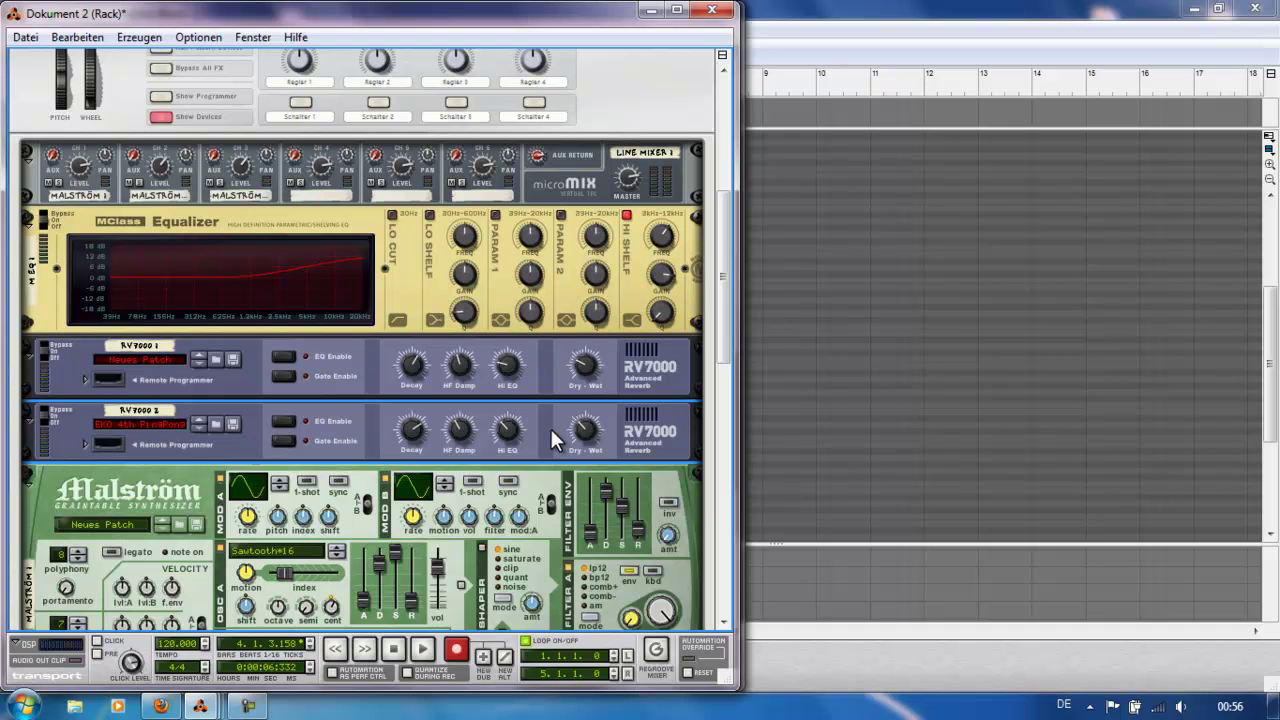
- Check the device order in the Prog House Club Tut.rns rack, and add a Redrum and an MClass Compressor below Dokument 2's line mixer
{"action": "key", "text": "alt+Tab"}
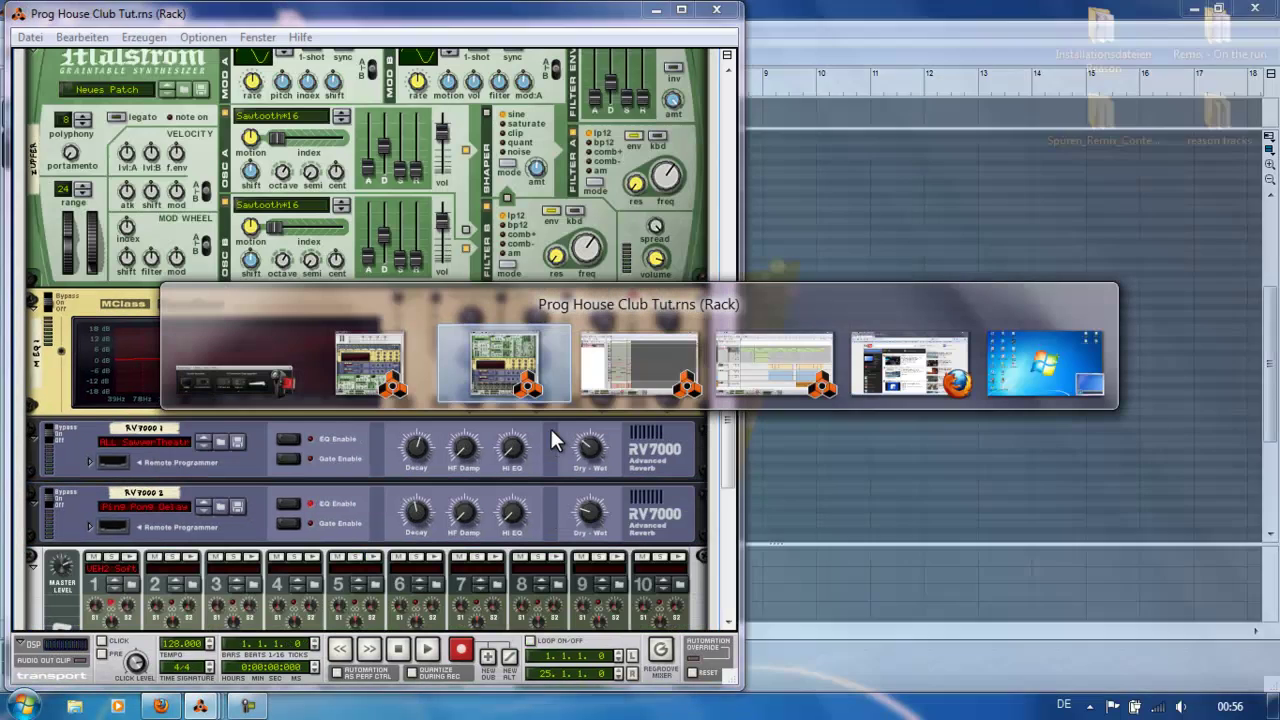
{"action": "left_click_drag", "start_coordinate": [727, 393], "coordinate": [725, 481]}
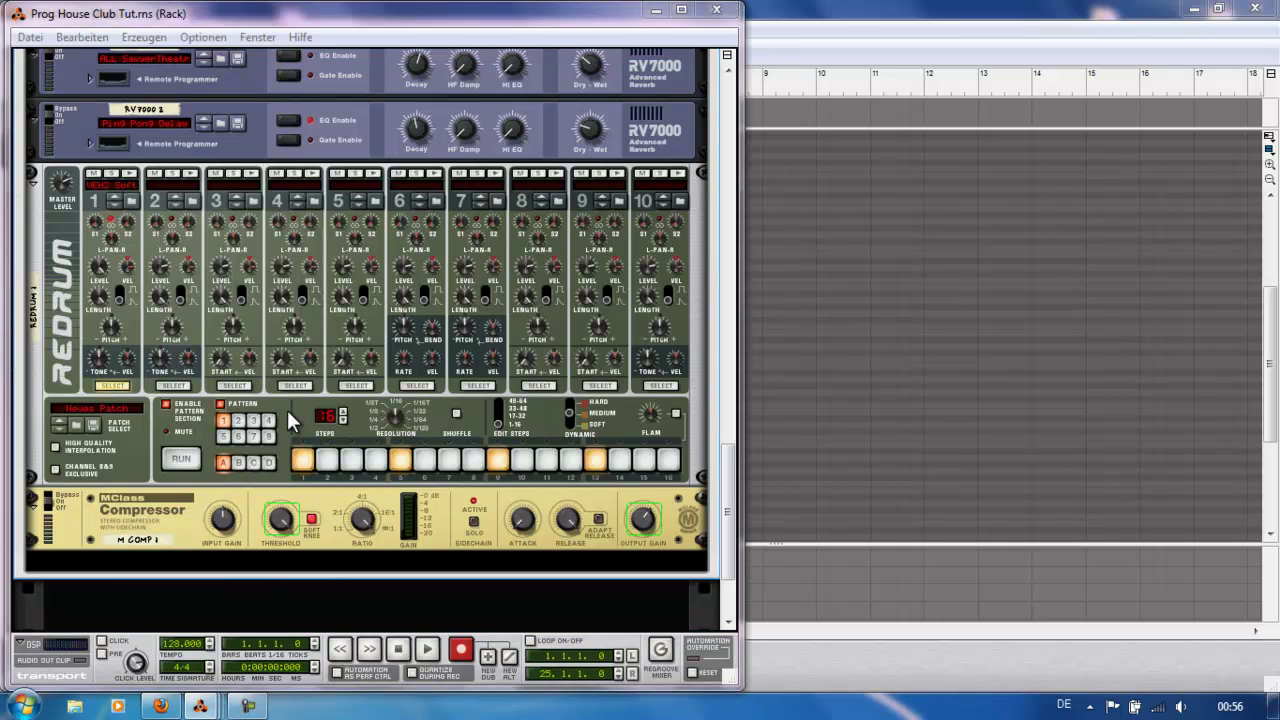
{"action": "key", "text": "alt+Tab"}
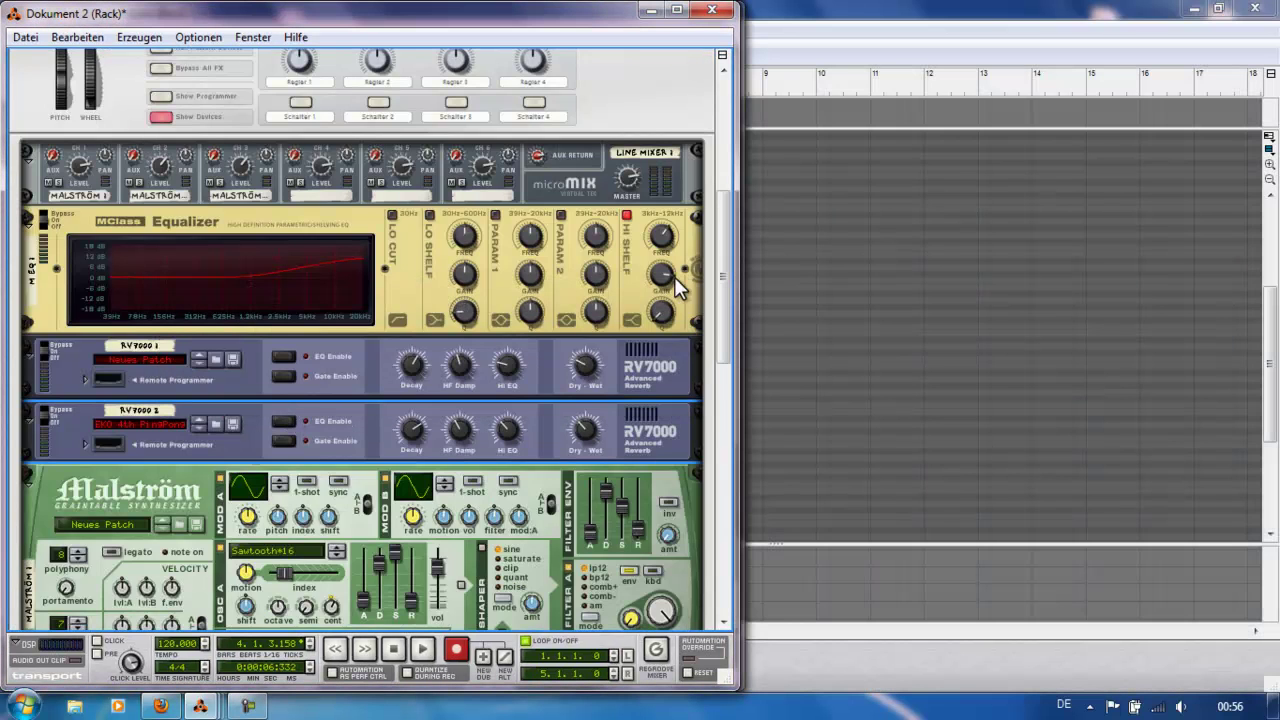
{"action": "mouse_move", "coordinate": [722, 275]}
{"action": "left_mouse_down"}
{"action": "mouse_move", "coordinate": [713, 400]}
{"action": "mouse_move", "coordinate": [713, 266]}
{"action": "left_mouse_up"}
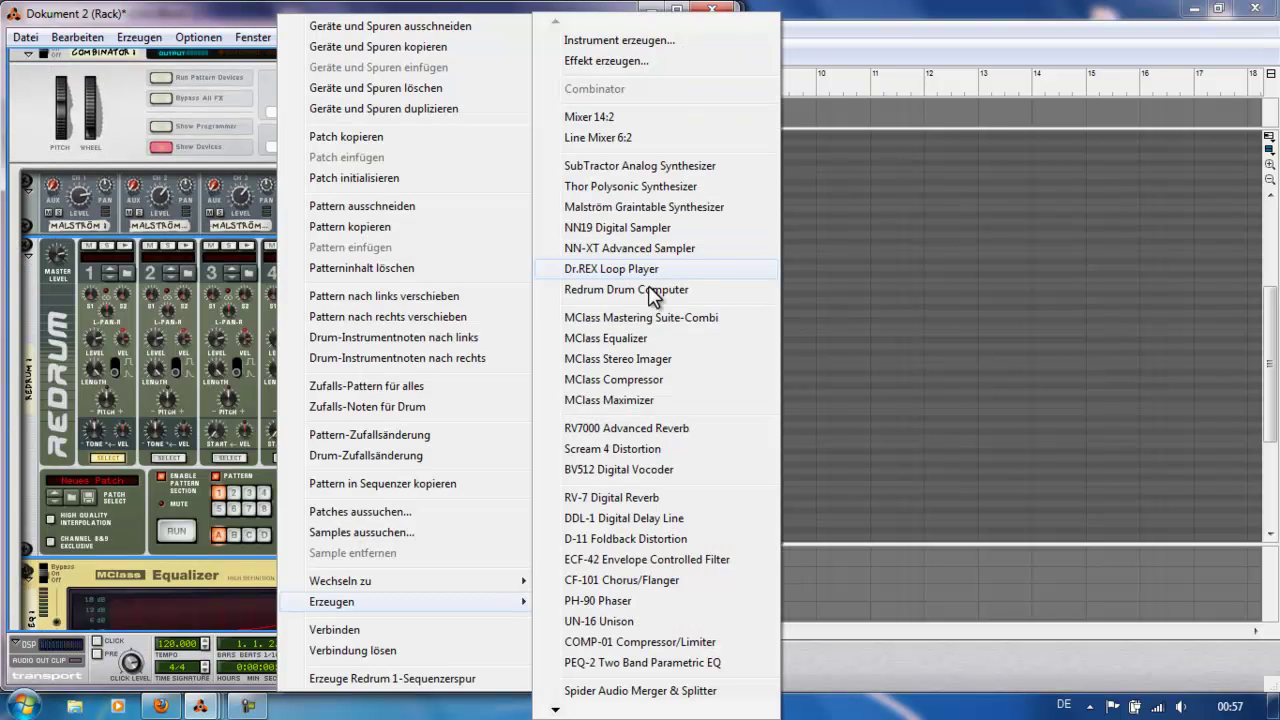
{"action": "left_click", "coordinate": [652, 382]}
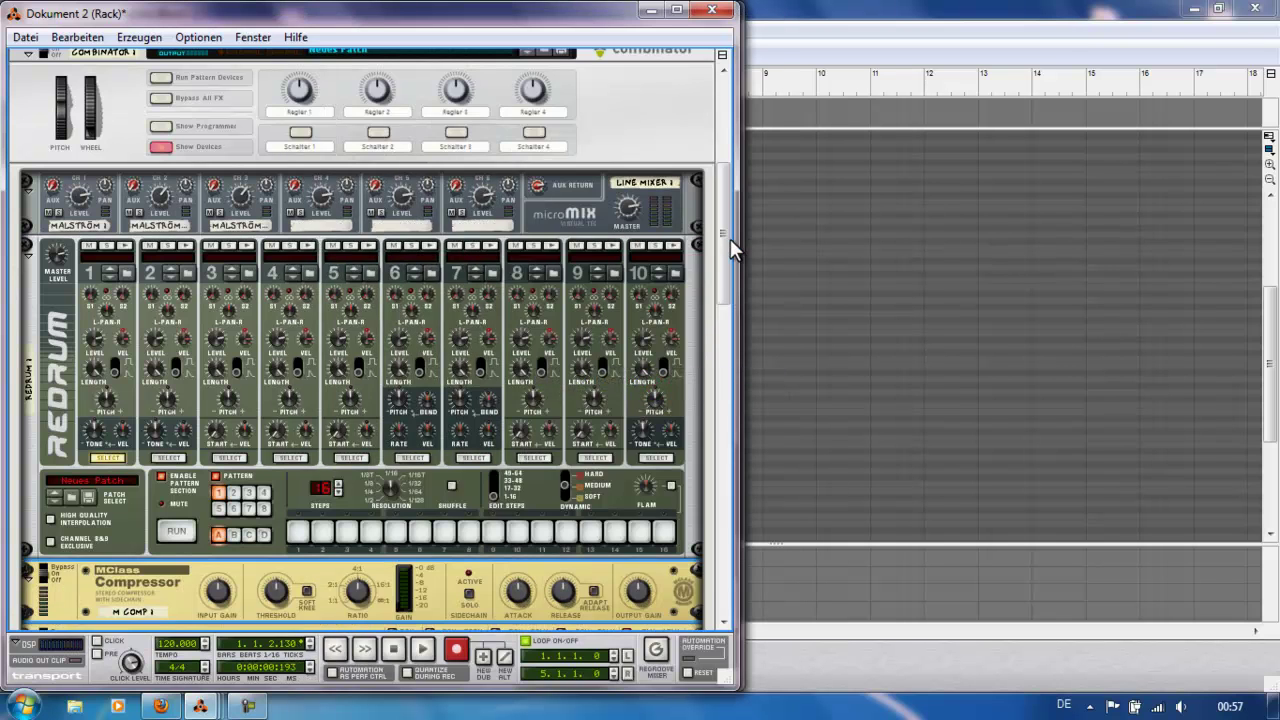
- Try routing the Redrum's stereo output into the MClass Compressor's audio input on the rear of the rack
{"action": "scroll", "coordinate": [730, 238], "scroll_direction": "down", "scroll_amount": 5}
{"action": "key", "text": "Tab"}
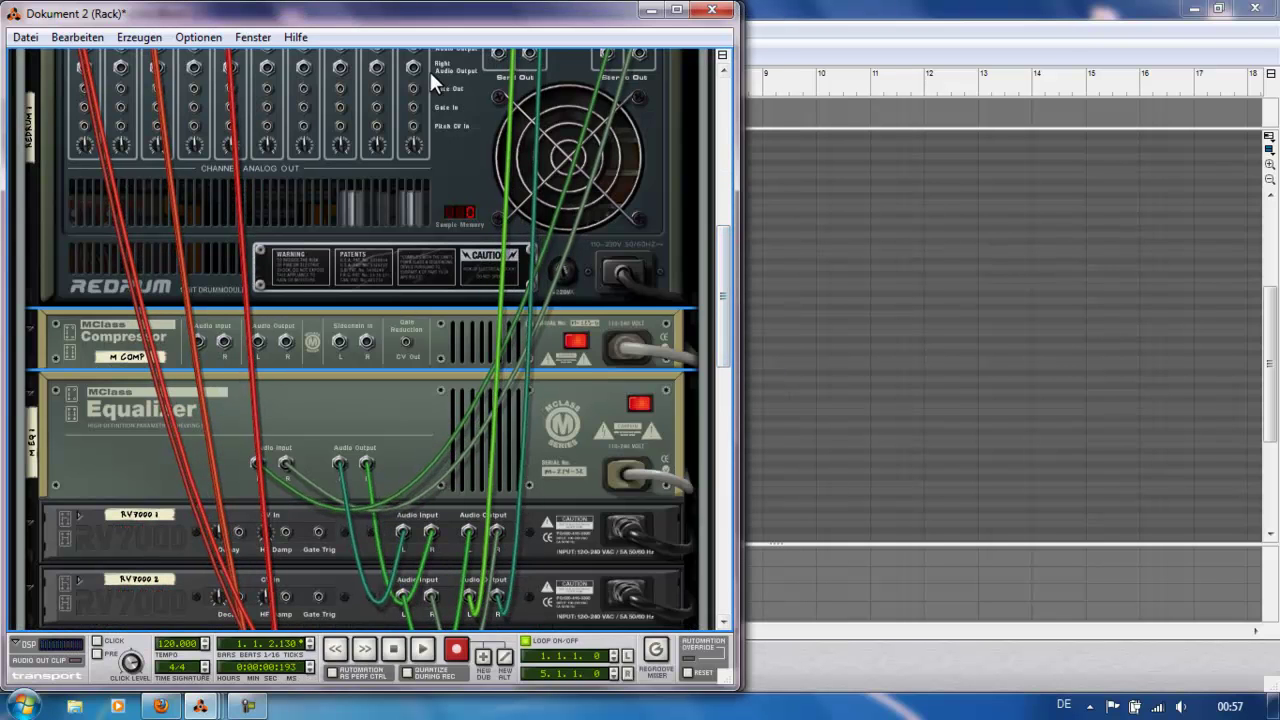
{"action": "left_click_drag", "start_coordinate": [721, 316], "coordinate": [721, 265]}
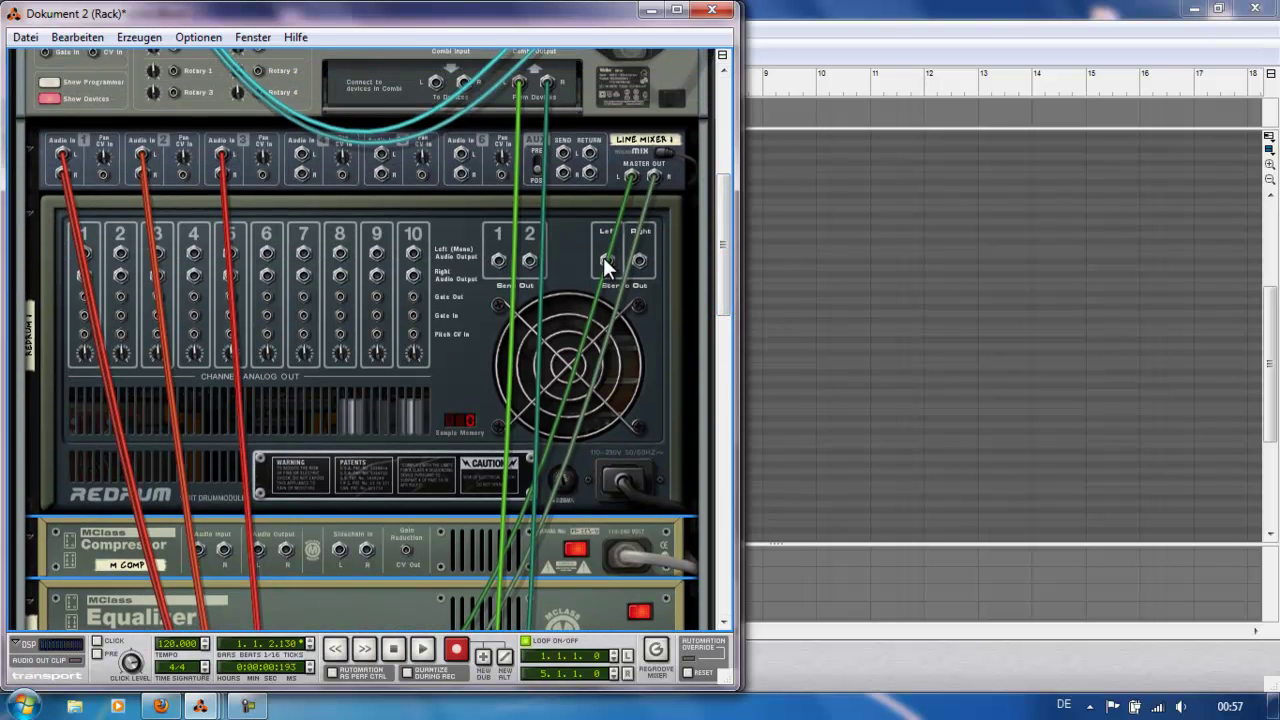
{"action": "left_click_drag", "start_coordinate": [607, 259], "coordinate": [198, 549]}
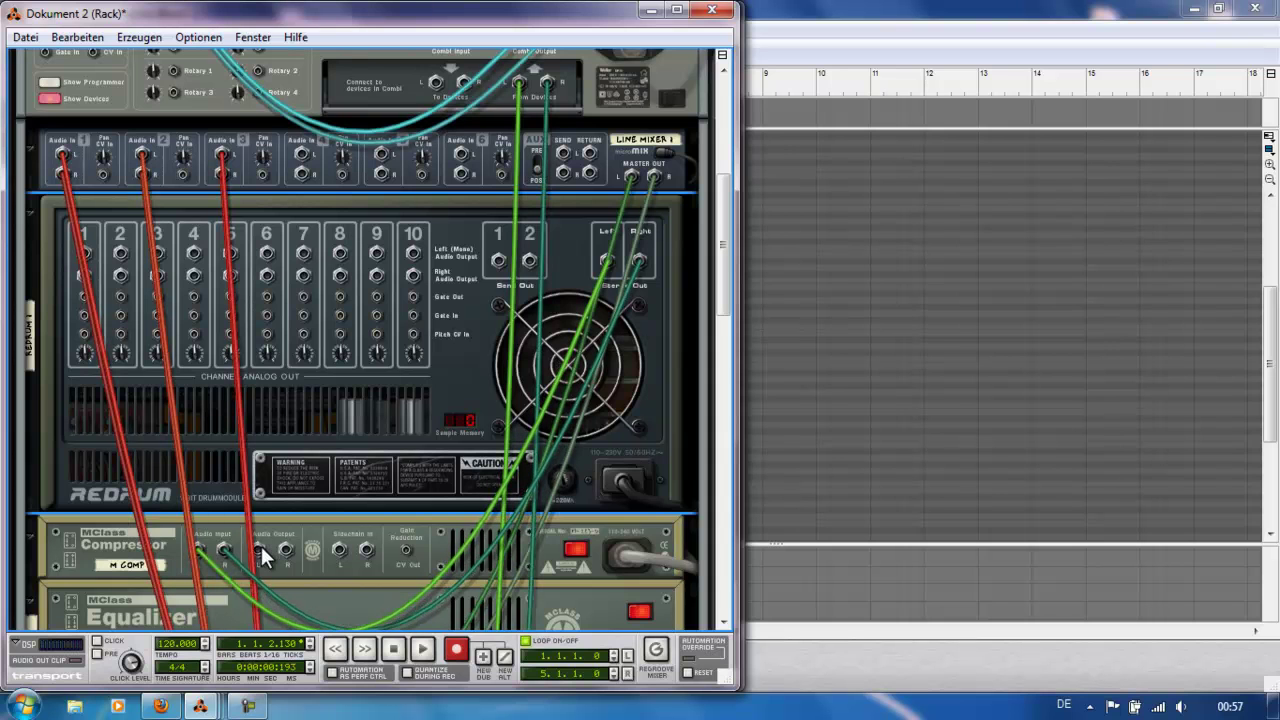
{"action": "right_click", "coordinate": [259, 546]}
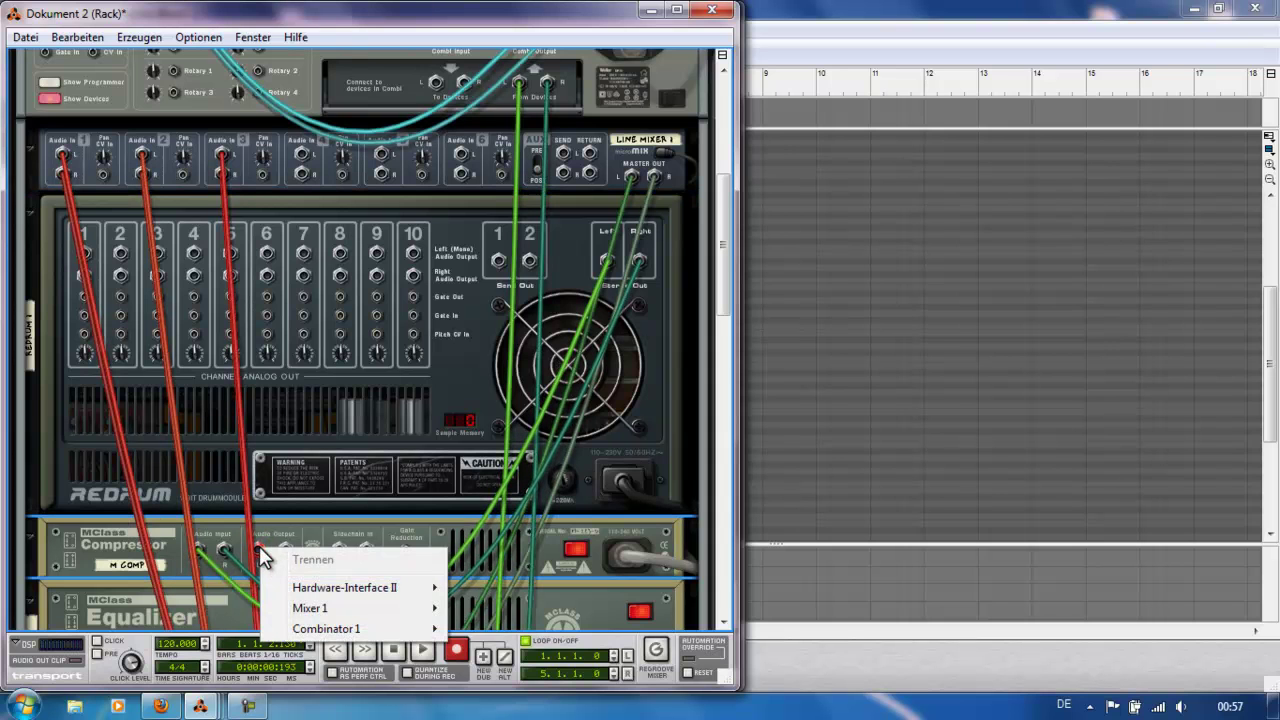
{"action": "left_click", "coordinate": [392, 453]}
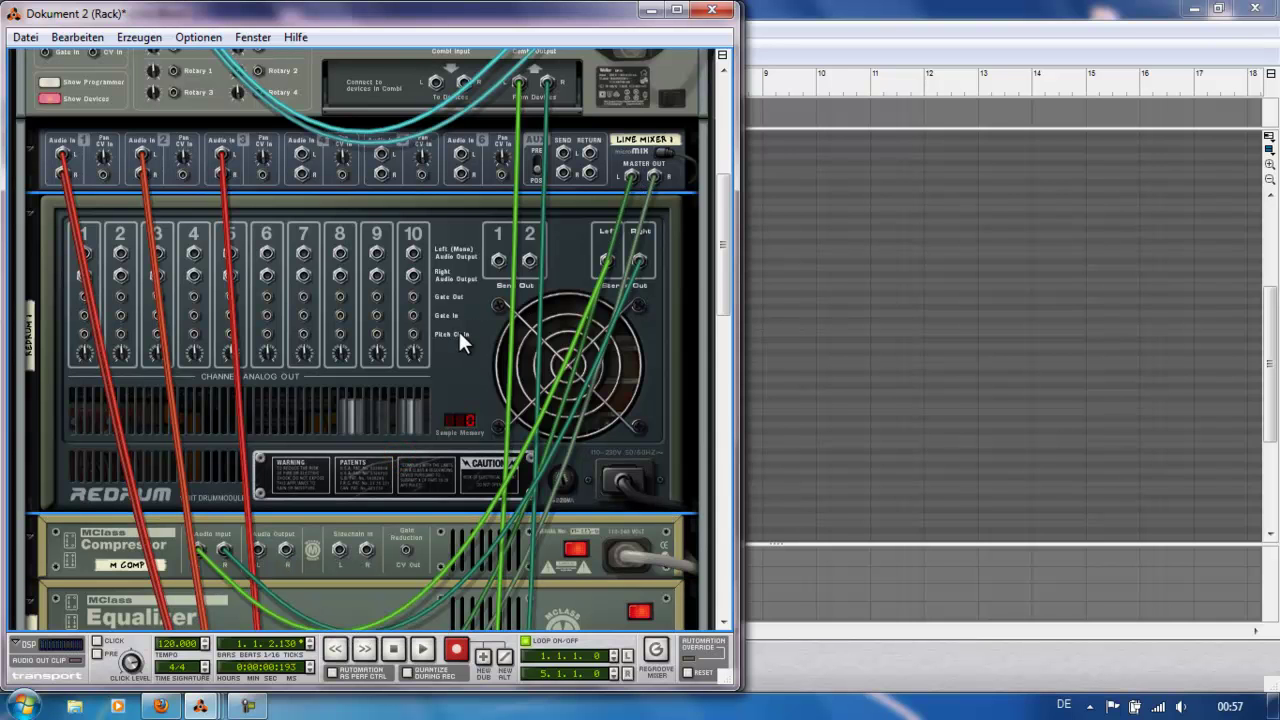
- Remove the Redrum's cables from the MClass Compressor and route the second RV7000's audio output into the compressor's audio input
{"action": "scroll", "coordinate": [456, 315], "scroll_direction": "down", "scroll_amount": 6}
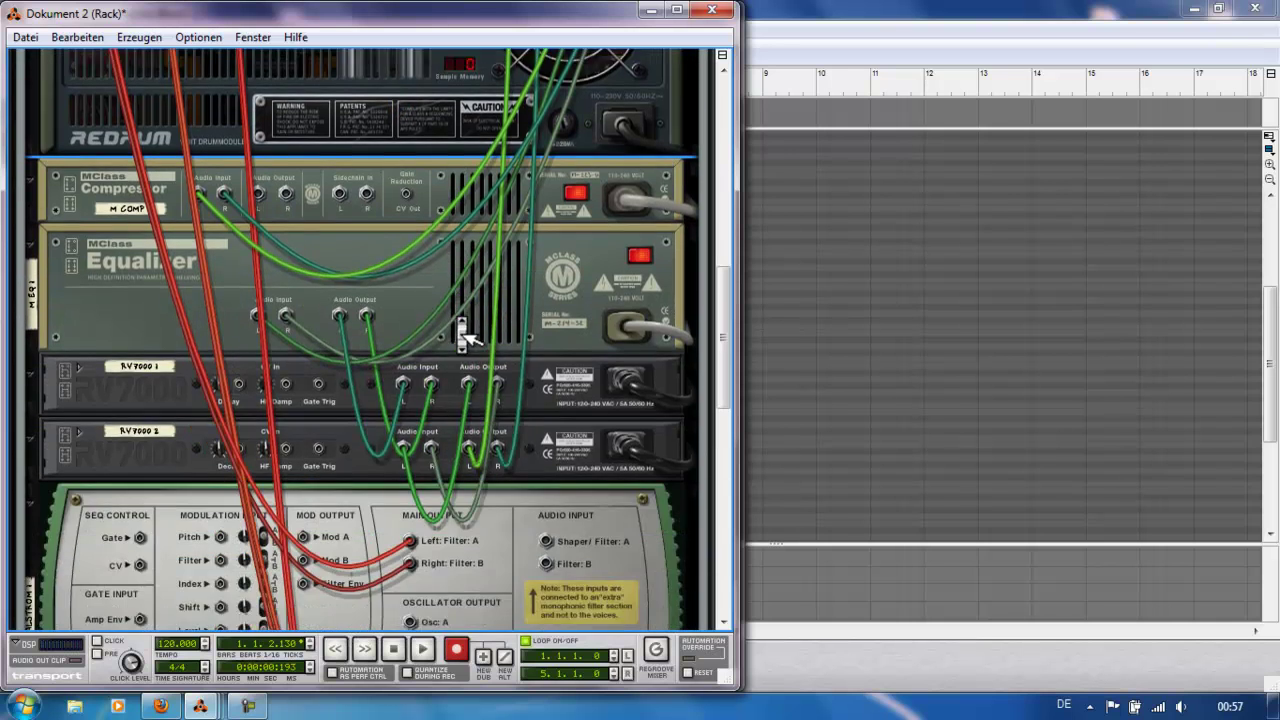
{"action": "scroll", "coordinate": [458, 328], "scroll_direction": "up", "scroll_amount": 1}
{"action": "left_click_drag", "start_coordinate": [499, 459], "coordinate": [235, 241]}
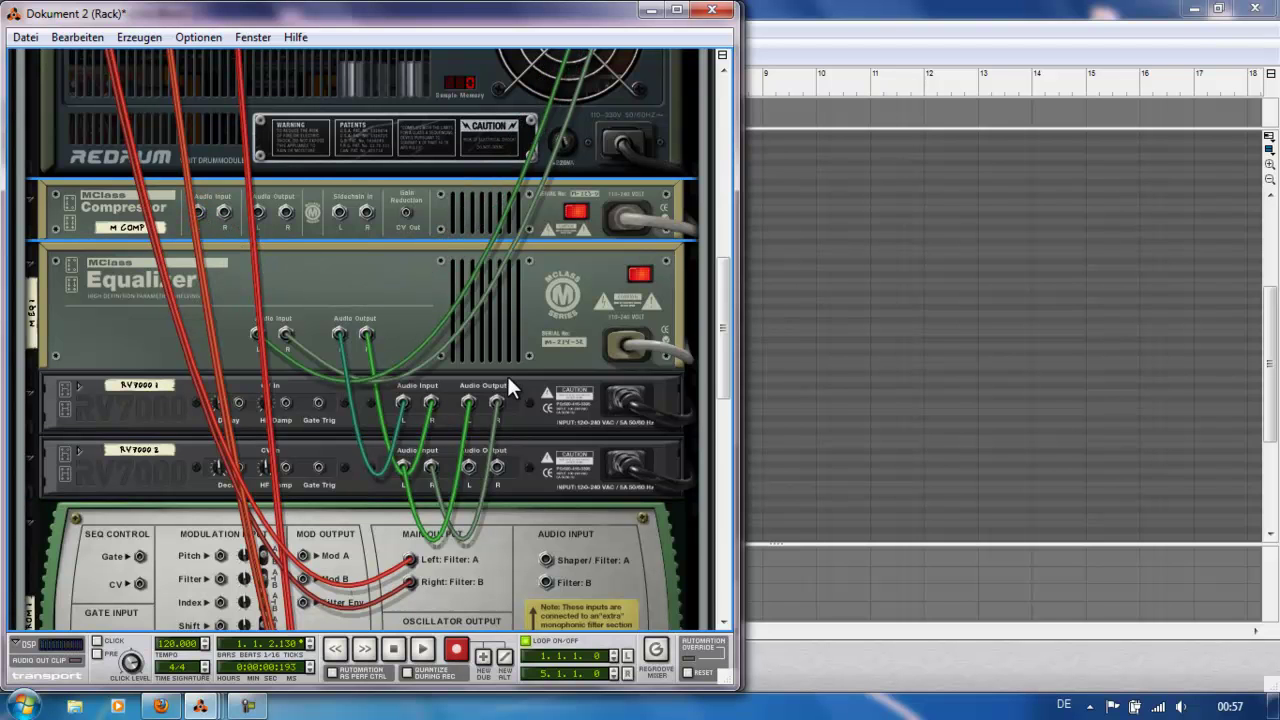
{"action": "mouse_move", "coordinate": [470, 468]}
{"action": "left_mouse_down"}
{"action": "mouse_move", "coordinate": [182, 285]}
{"action": "mouse_move", "coordinate": [198, 213]}
{"action": "mouse_move", "coordinate": [488, 205]}
{"action": "mouse_move", "coordinate": [443, 6]}
{"action": "mouse_move", "coordinate": [494, 151]}
{"action": "mouse_move", "coordinate": [585, 142]}
{"action": "mouse_move", "coordinate": [575, 207]}
{"action": "left_mouse_up"}
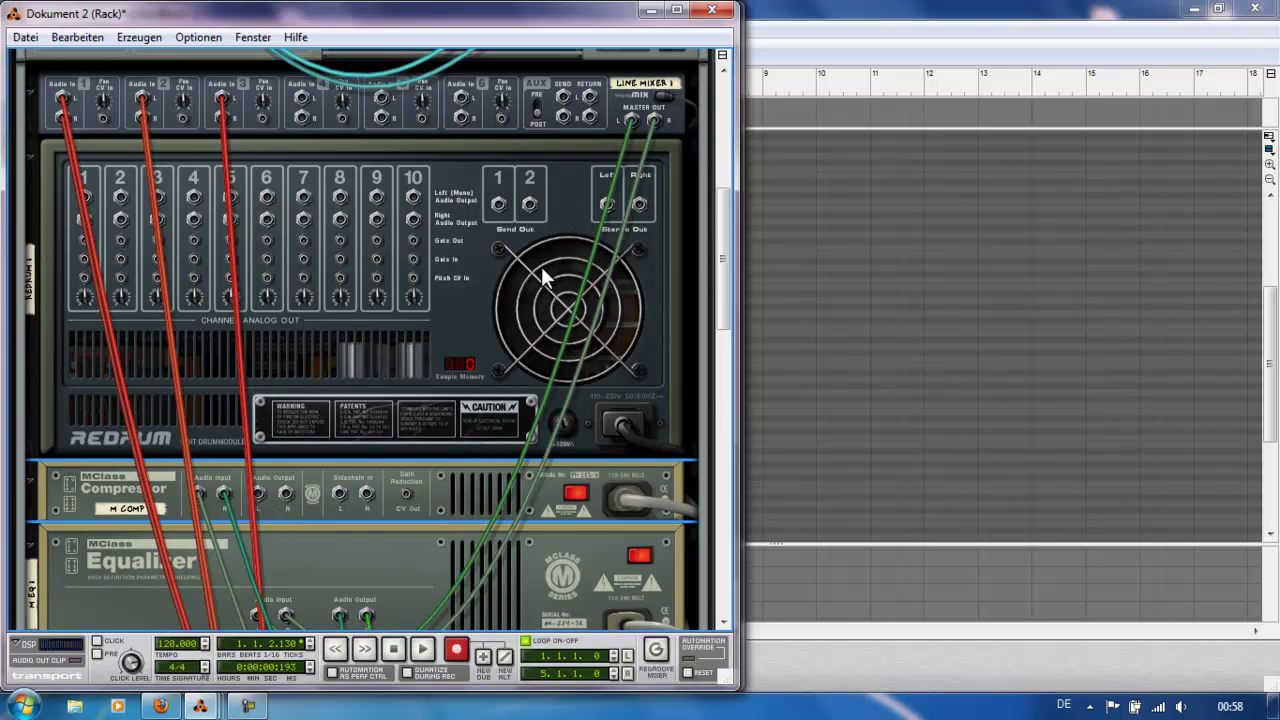
- Undo the MClass Compressor's cabling and its insertion below the Redrum, and check the remaining rear connections
{"action": "scroll", "coordinate": [542, 267], "scroll_direction": "down", "scroll_amount": 5}
{"action": "scroll", "coordinate": [542, 267], "scroll_direction": "up", "scroll_amount": 5}
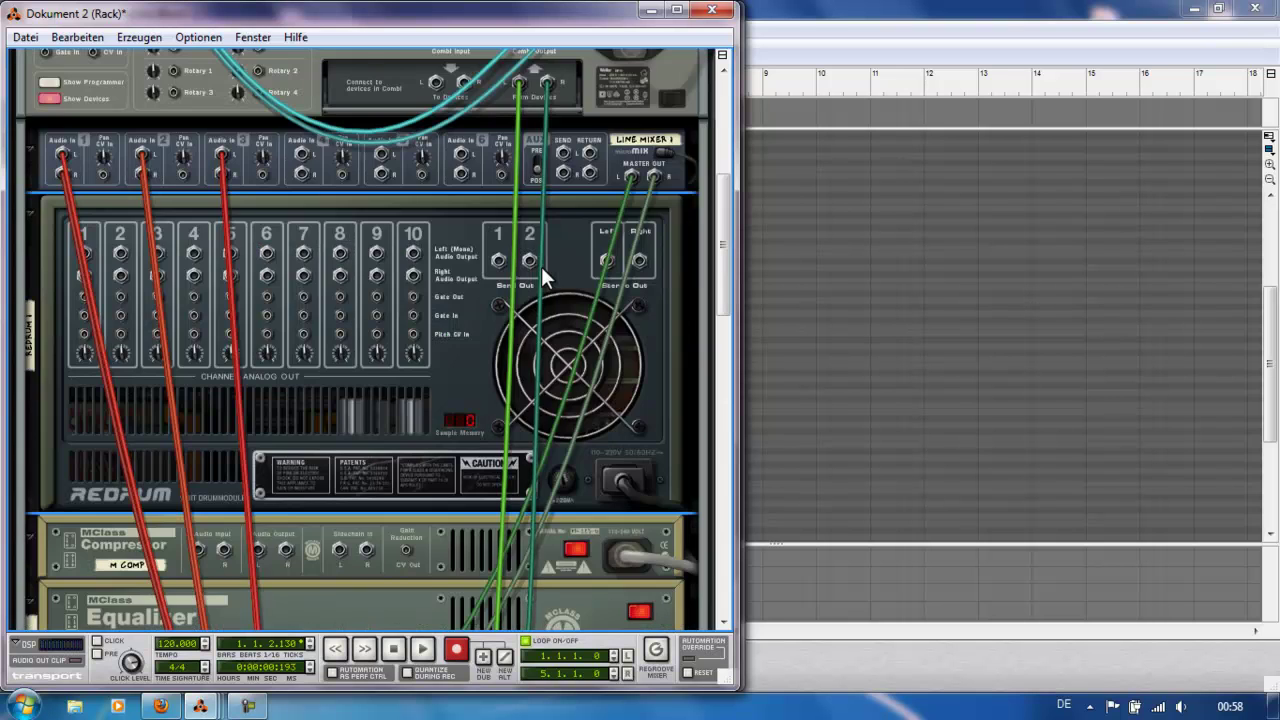
{"action": "key", "text": "Tab"}
{"action": "key", "text": "Tab"}
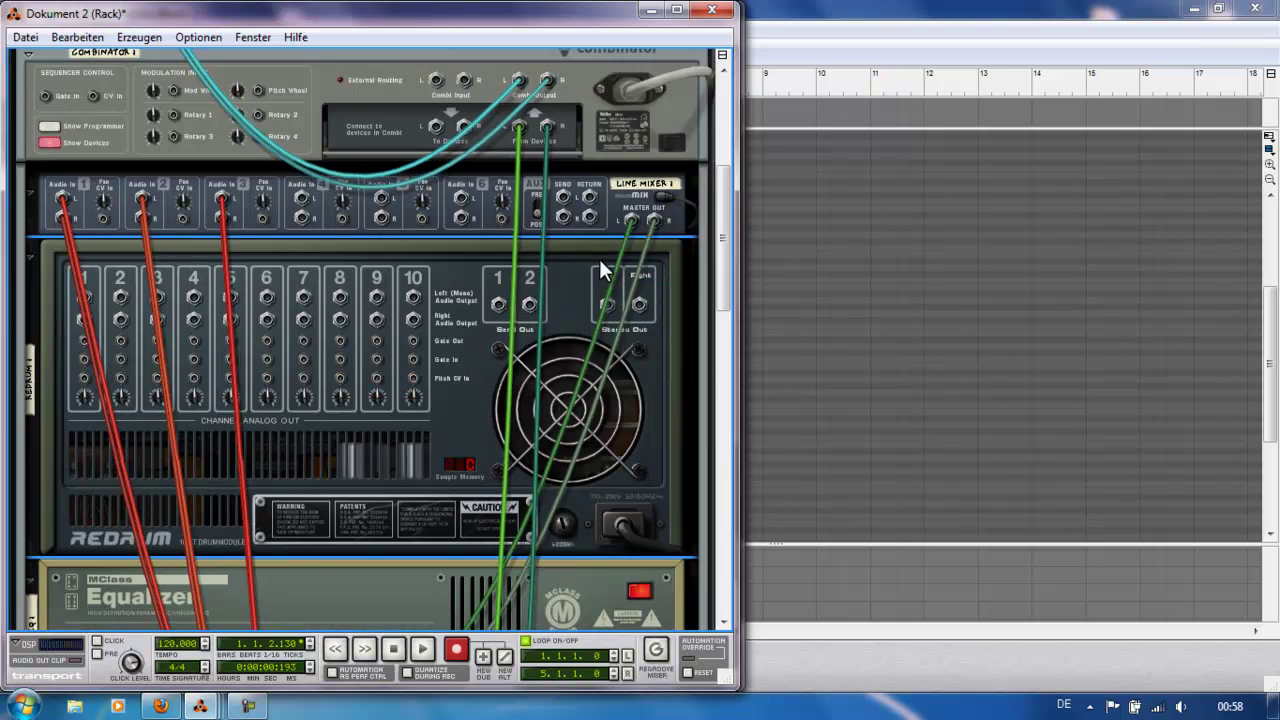
{"action": "scroll", "coordinate": [579, 281], "scroll_direction": "down", "scroll_amount": 3}
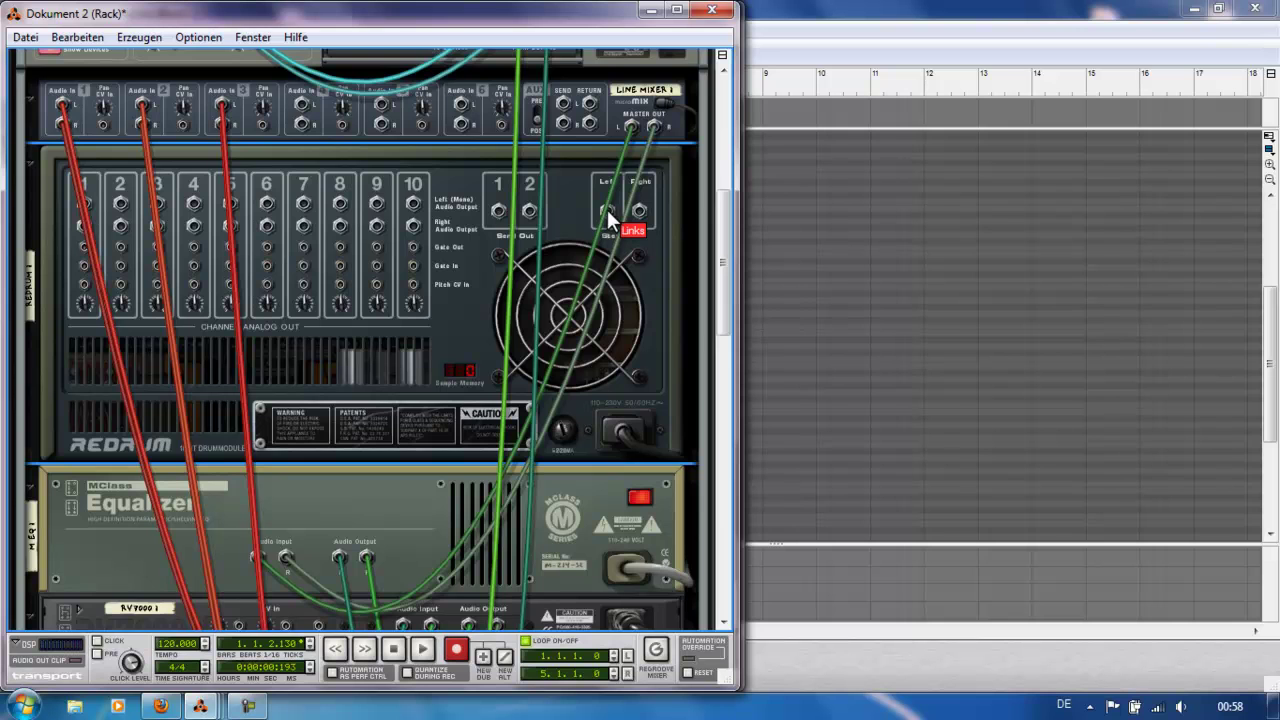
{"action": "scroll", "coordinate": [607, 209], "scroll_direction": "down", "scroll_amount": 7}
{"action": "scroll", "coordinate": [618, 230], "scroll_direction": "up", "scroll_amount": 4}
{"action": "scroll", "coordinate": [618, 230], "scroll_direction": "up", "scroll_amount": 7}
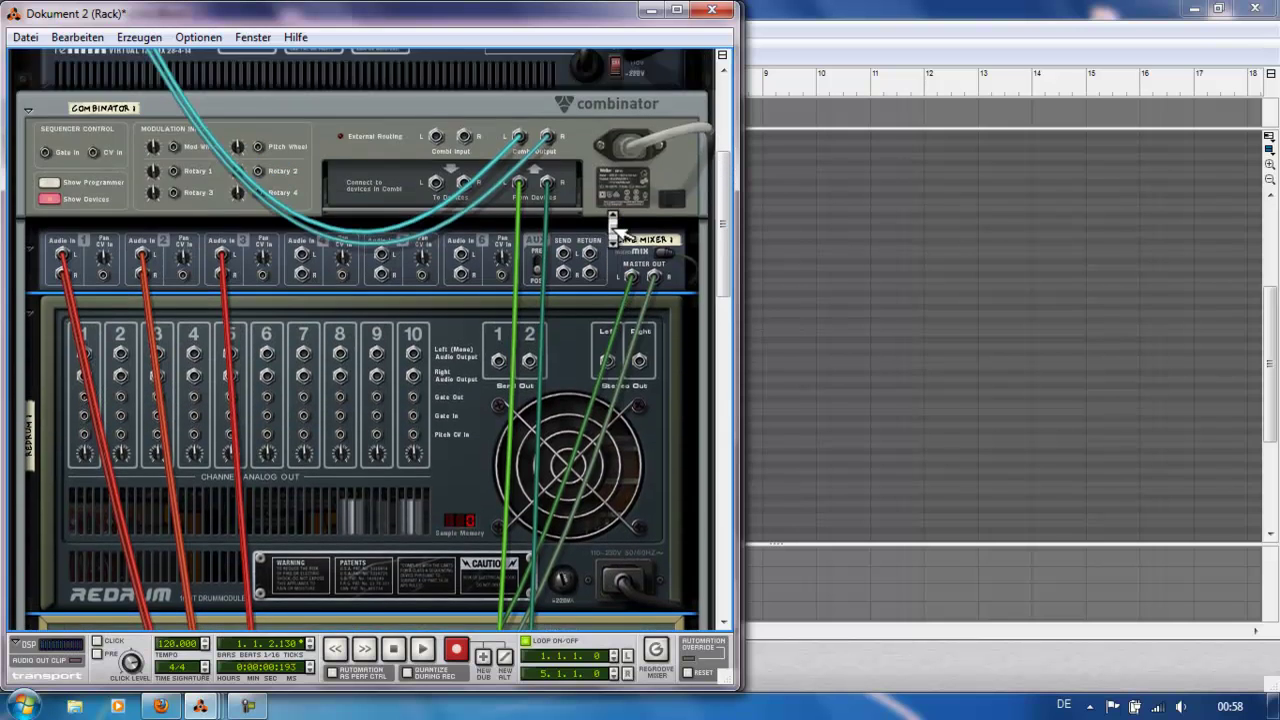
{"action": "scroll", "coordinate": [616, 222], "scroll_direction": "down", "scroll_amount": 5}
{"action": "scroll", "coordinate": [616, 225], "scroll_direction": "up", "scroll_amount": 3}
{"action": "scroll", "coordinate": [617, 231], "scroll_direction": "down", "scroll_amount": 1}
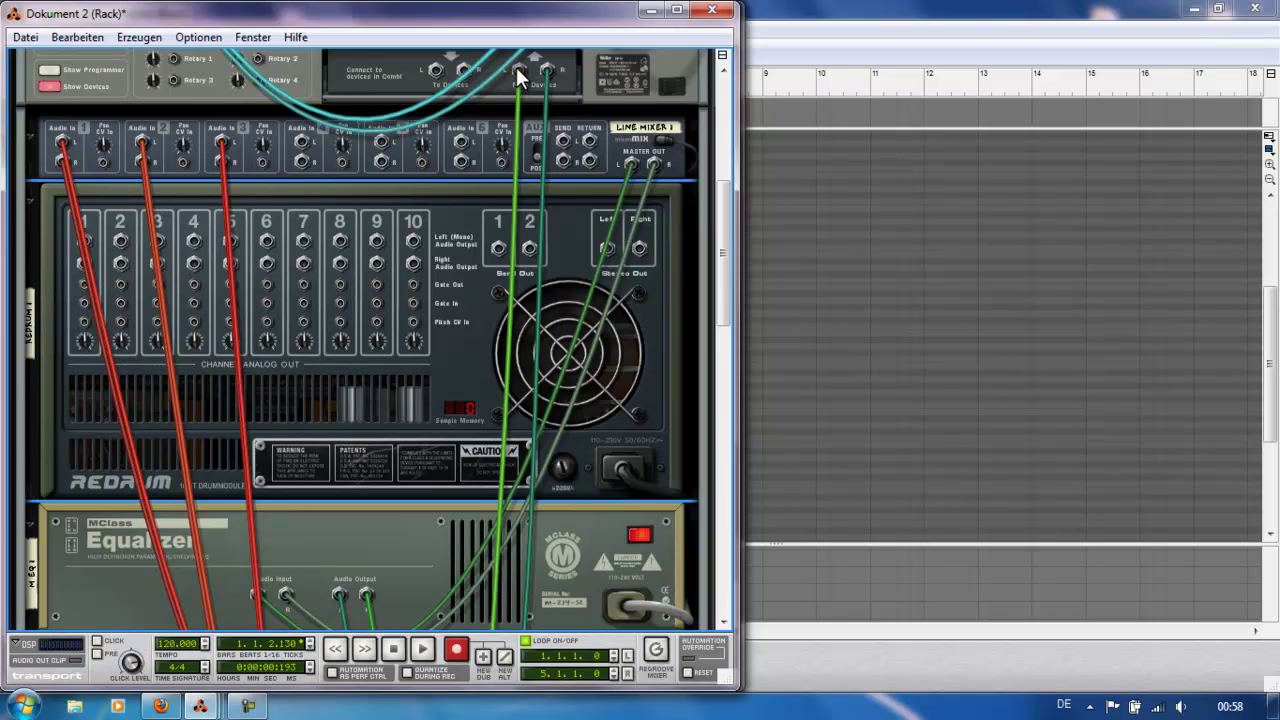
- Disconnect the Combinator's From Devices input and add a new MClass Compressor below the Redrum
{"action": "left_click_drag", "start_coordinate": [516, 67], "coordinate": [380, 408]}
{"action": "scroll", "coordinate": [457, 311], "scroll_direction": "up", "scroll_amount": 3}
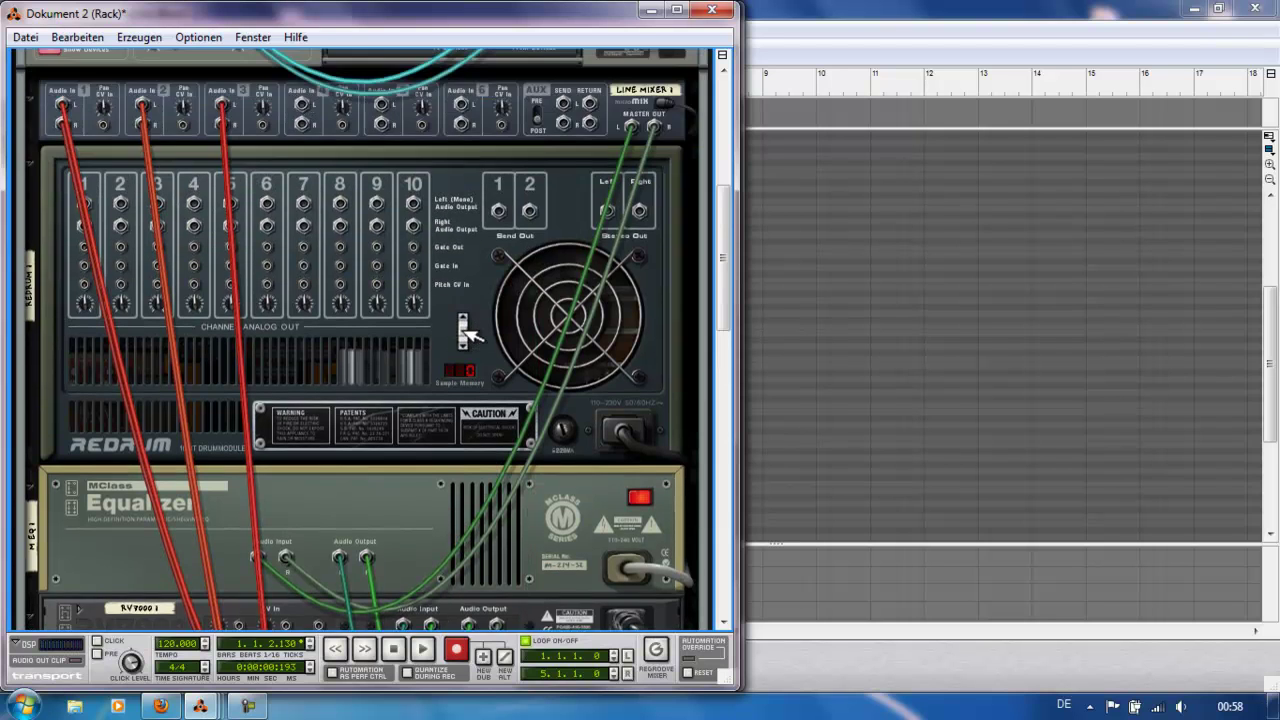
{"action": "scroll", "coordinate": [469, 333], "scroll_direction": "up", "scroll_amount": 1}
{"action": "right_click", "coordinate": [457, 327]}
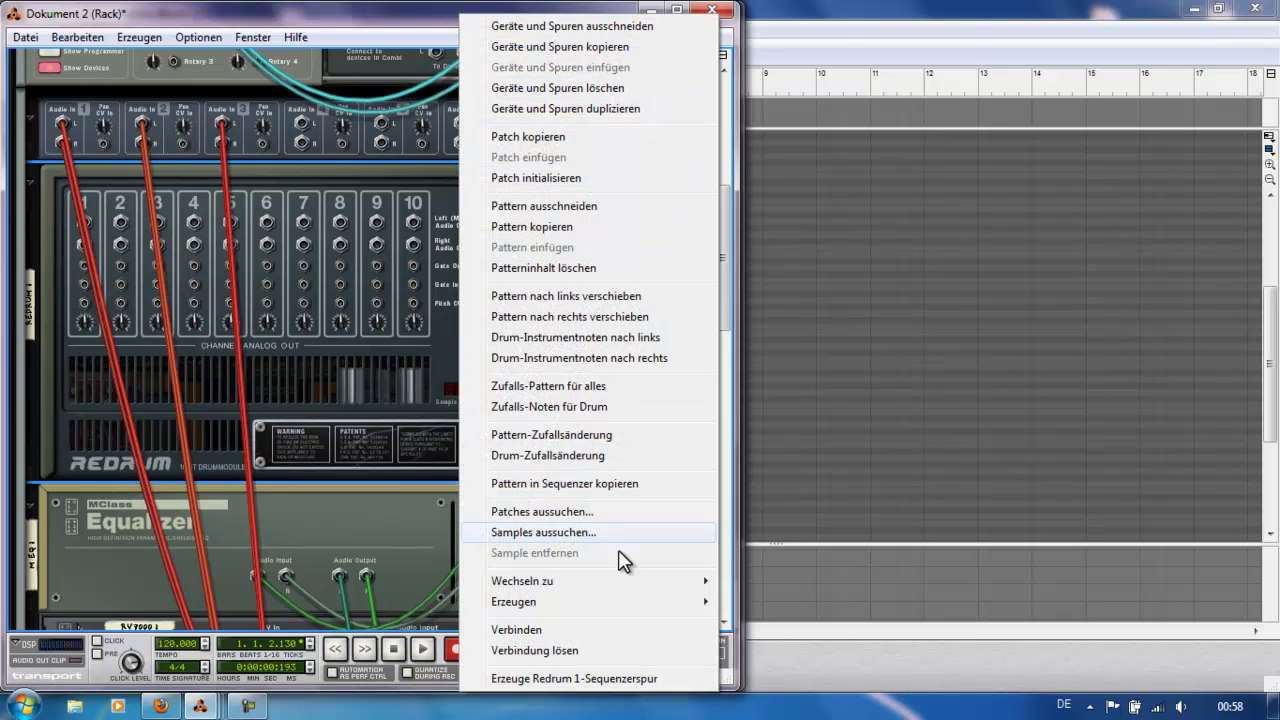
{"action": "mouse_move", "coordinate": [633, 602]}
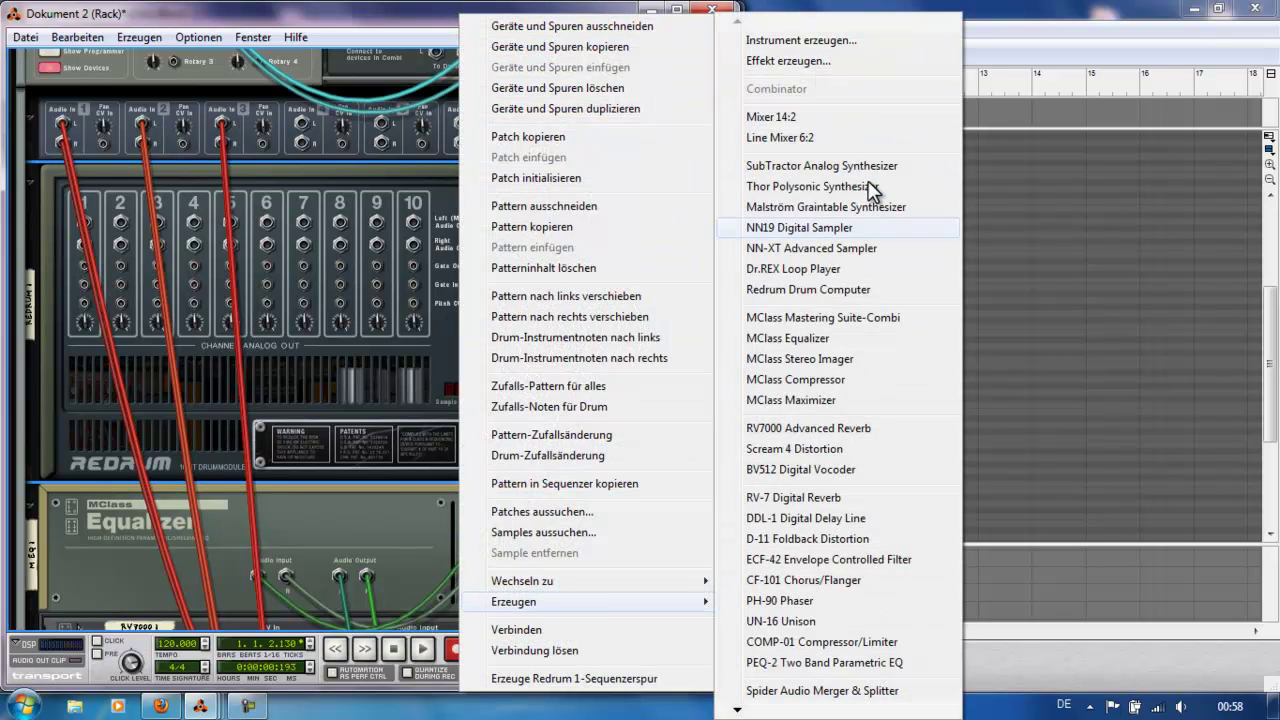
{"action": "left_click", "coordinate": [836, 385]}
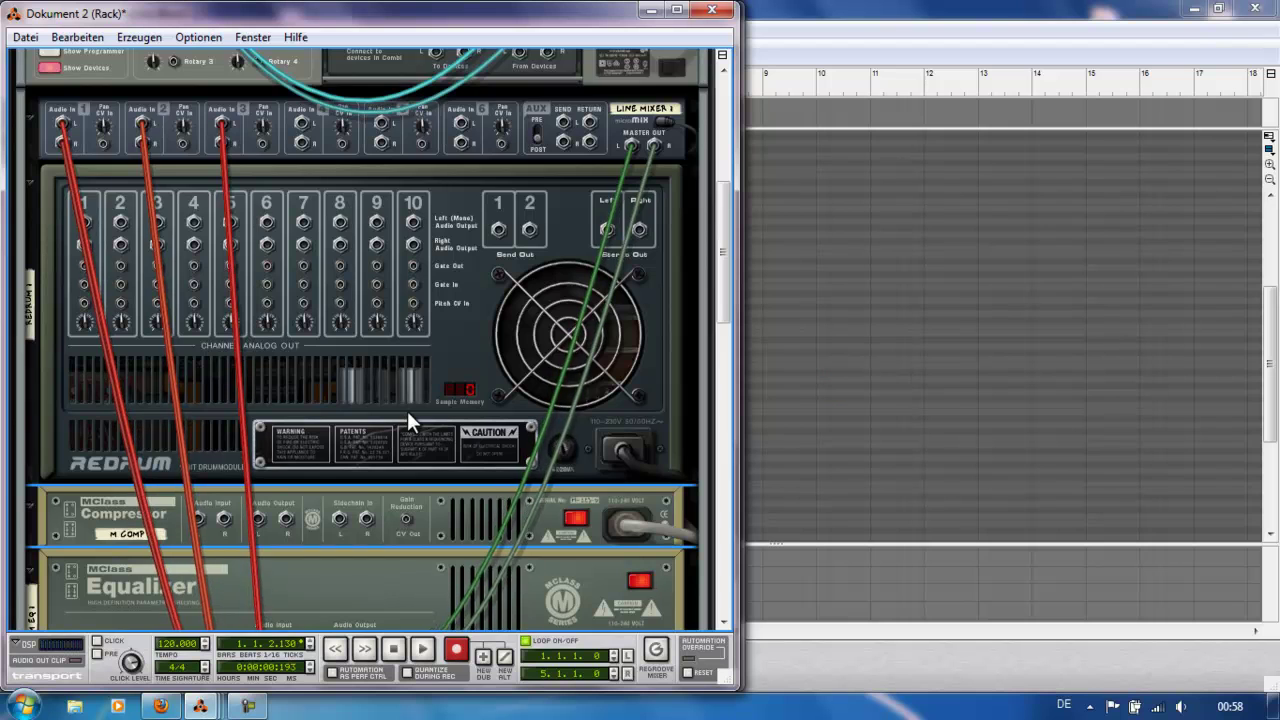
- Route the second RV7000 through the MClass Compressor to the Combinator's From Devices input, and the Redrum's stereo output into the compressor's sidechain input
{"action": "scroll", "coordinate": [410, 420], "scroll_direction": "down", "scroll_amount": 3}
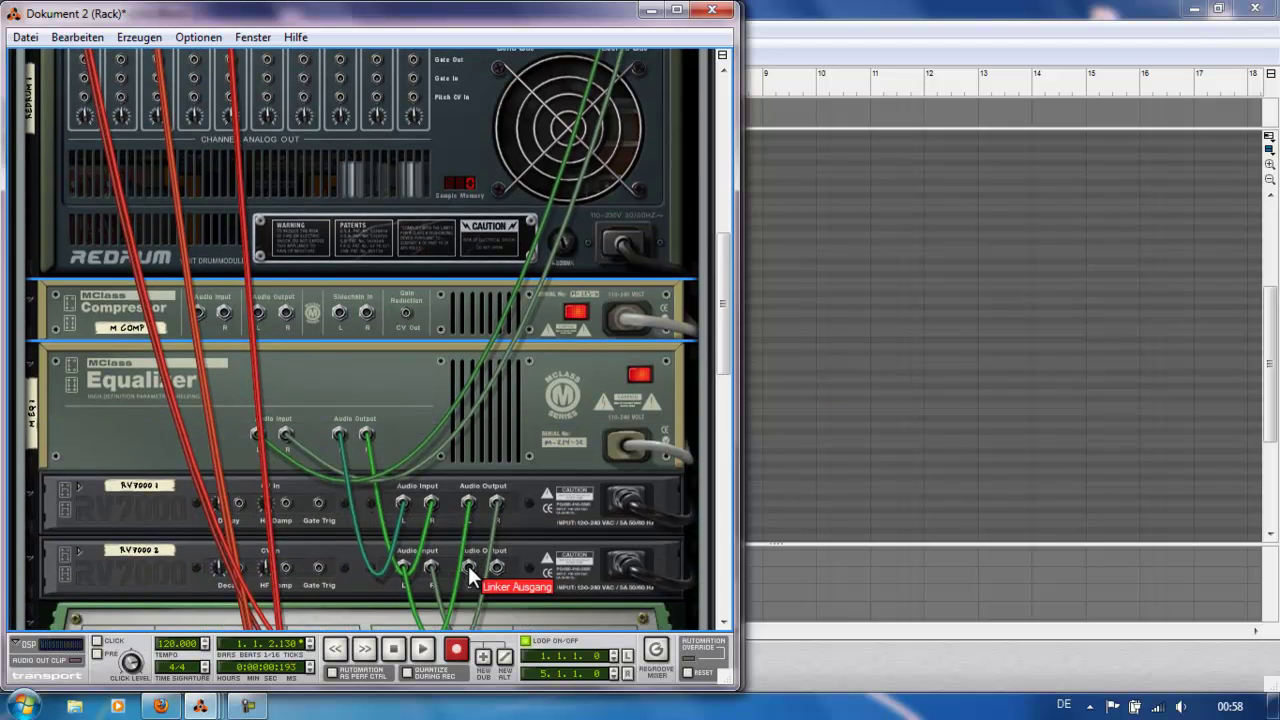
{"action": "left_click_drag", "start_coordinate": [468, 565], "coordinate": [518, 91]}
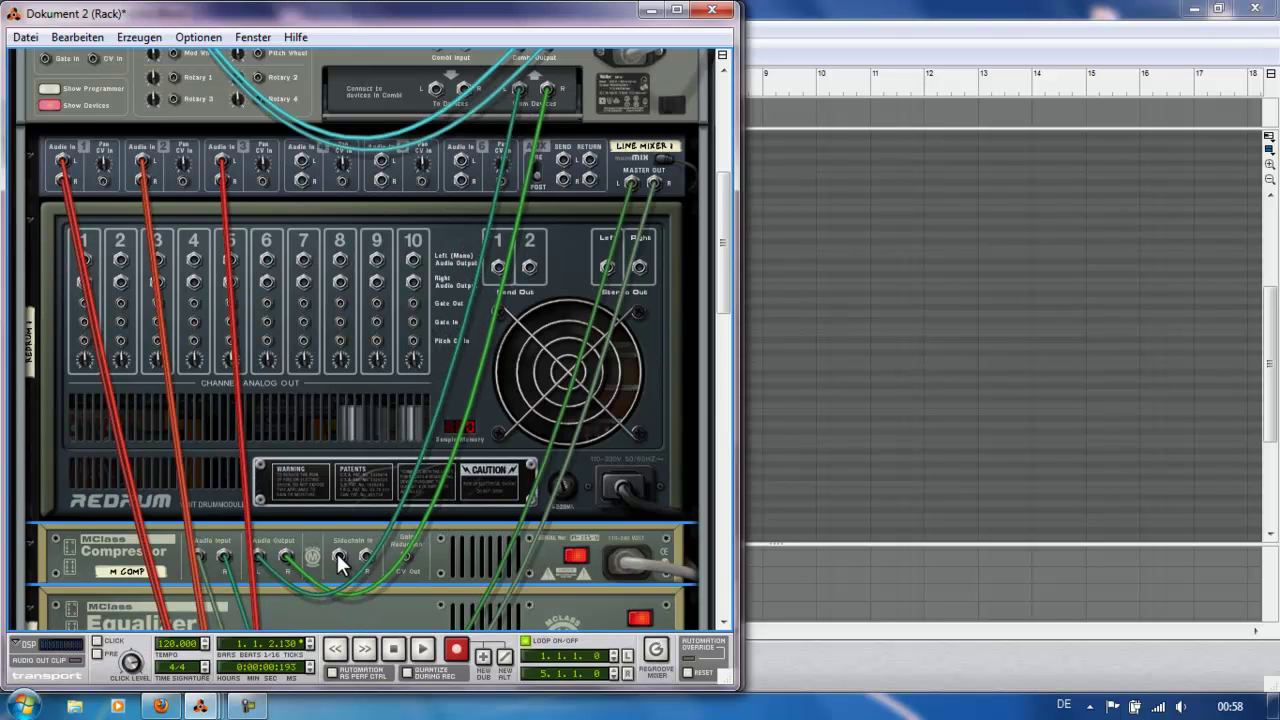
{"action": "left_click_drag", "start_coordinate": [607, 261], "coordinate": [341, 558]}
{"action": "key", "text": "Tab"}
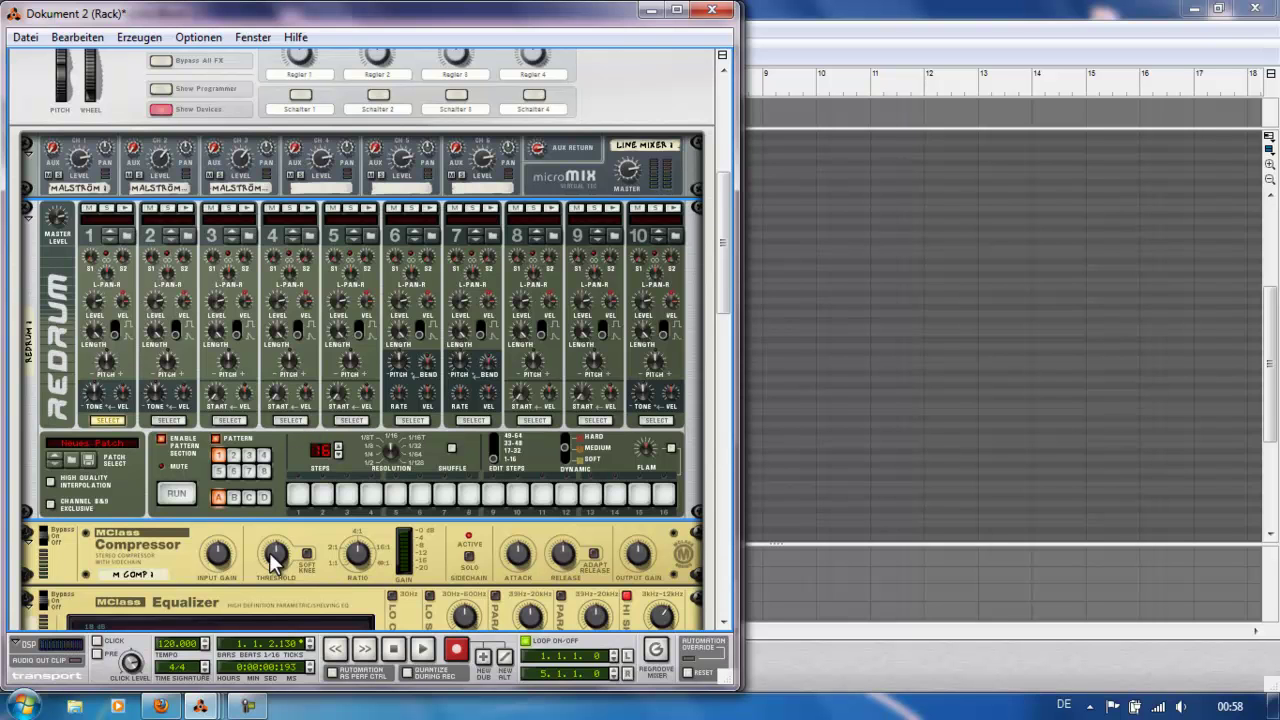
- Start playback and program Redrum channel 1 with hits on steps 1, 5, 9 and 13
{"action": "key", "text": "space"}
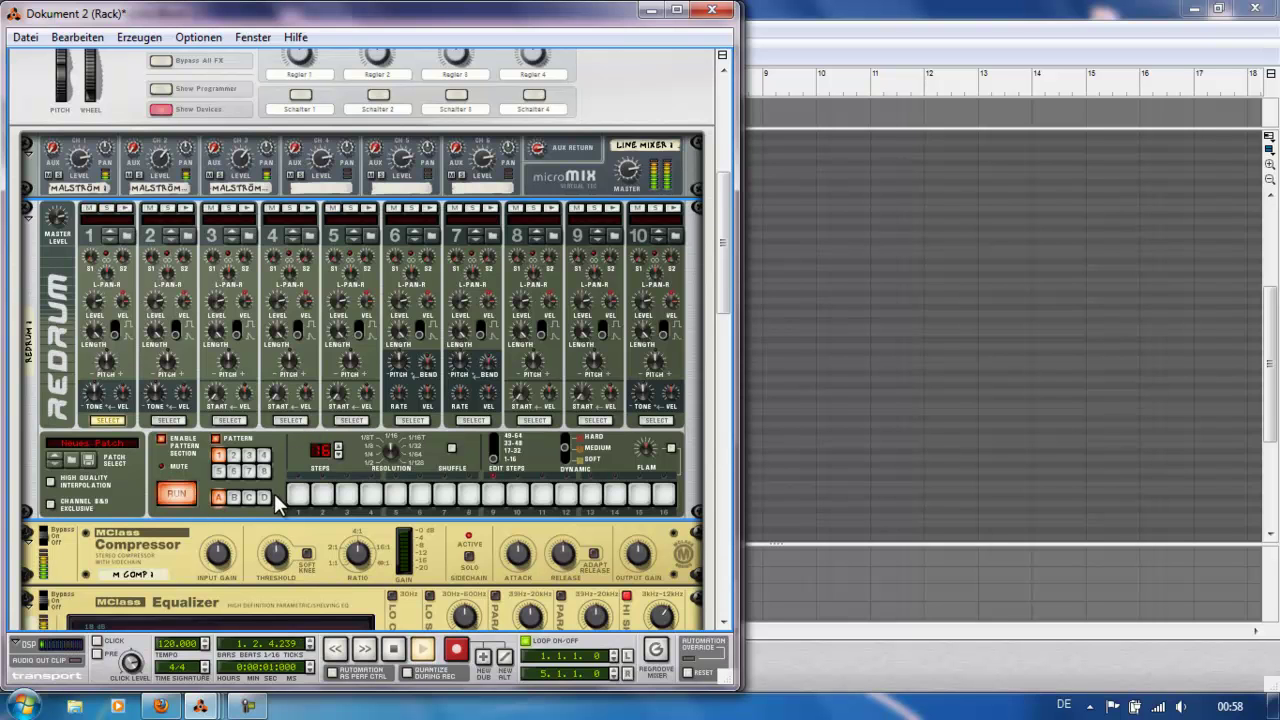
{"action": "left_click", "coordinate": [493, 494]}
{"action": "left_click", "coordinate": [593, 496]}
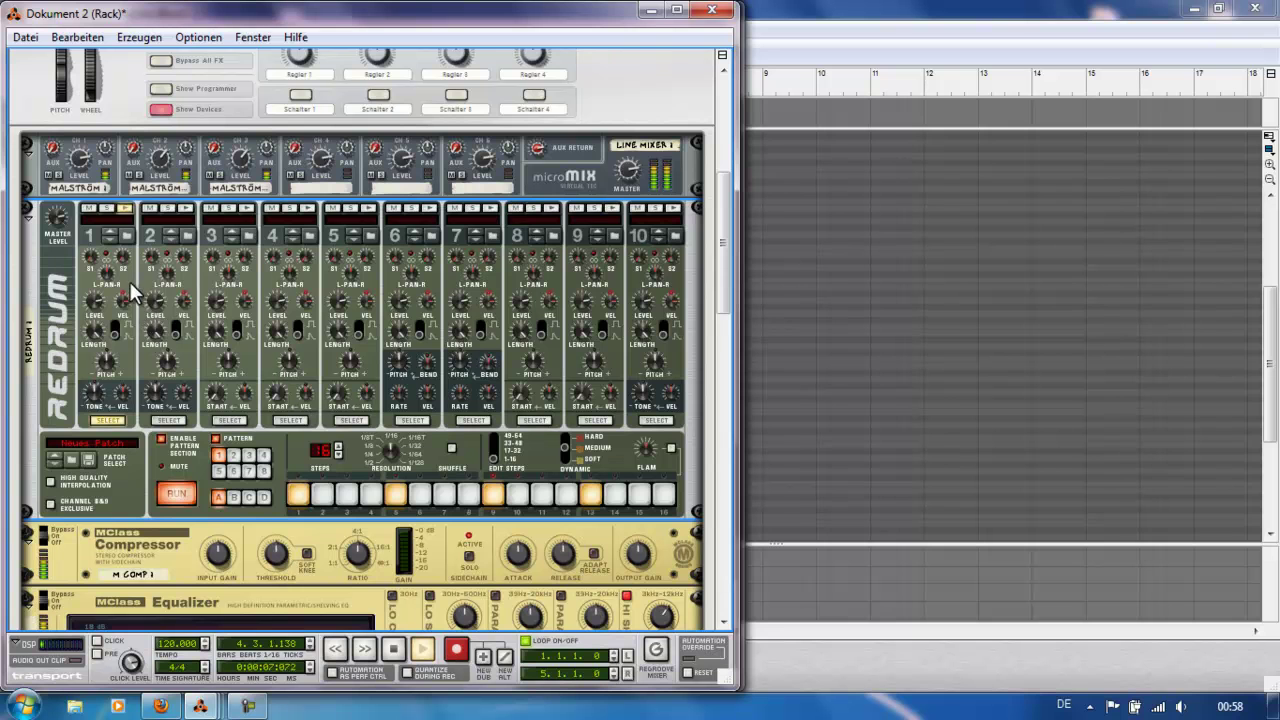
- Load the sample VEH2 Soft Kicks - 014 from the VEH2 Soft Kicks folder into Redrum channel 1
{"action": "left_click", "coordinate": [123, 233]}
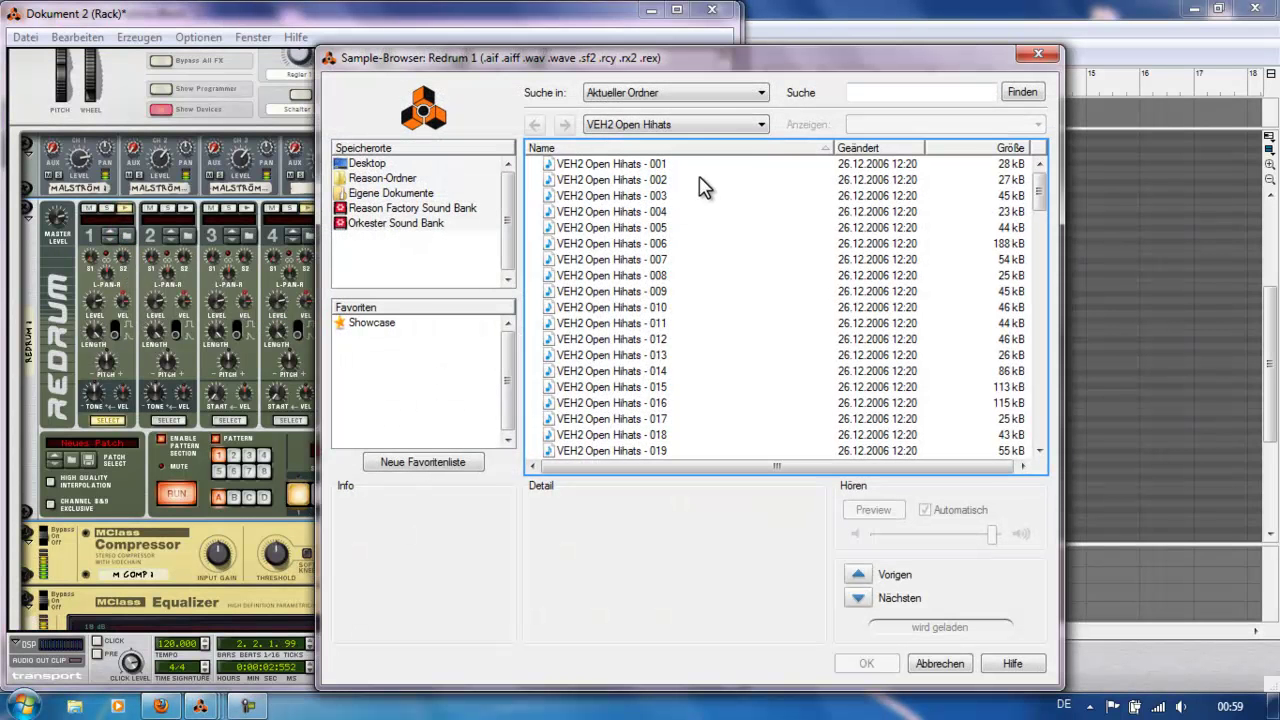
{"action": "left_click", "coordinate": [758, 124]}
{"action": "left_click", "coordinate": [732, 209]}
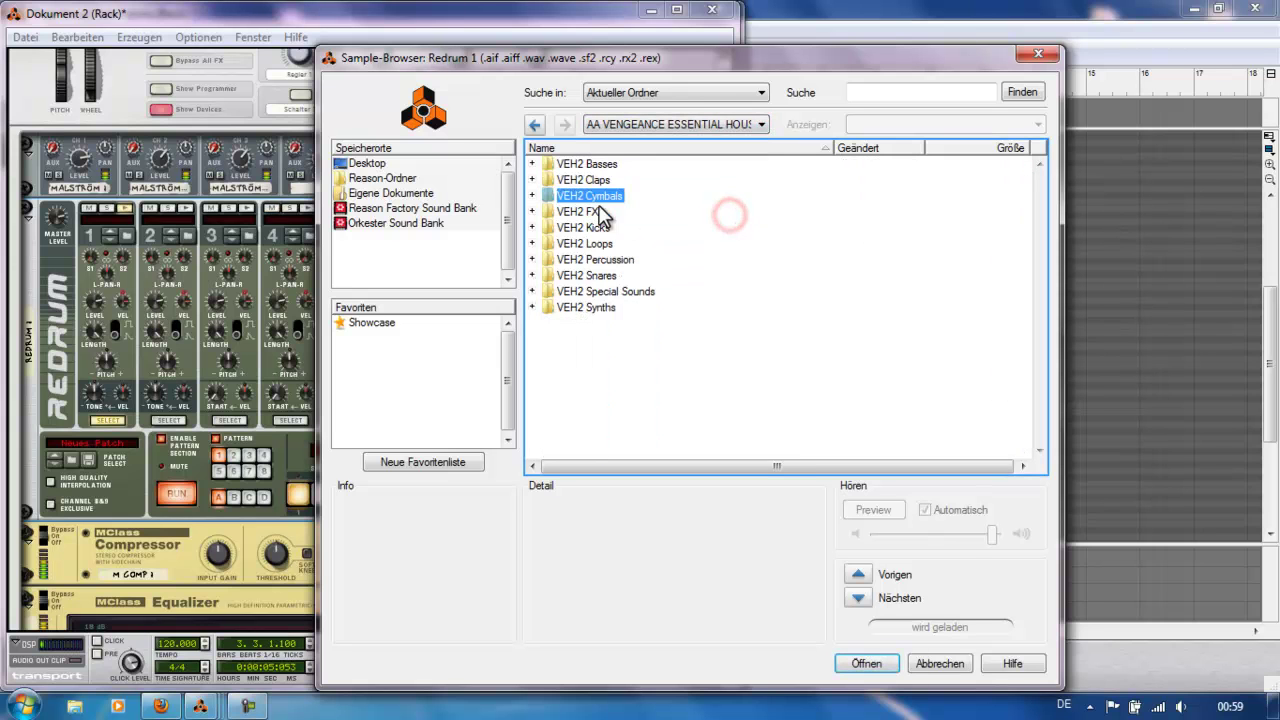
{"action": "double_click", "coordinate": [593, 229]}
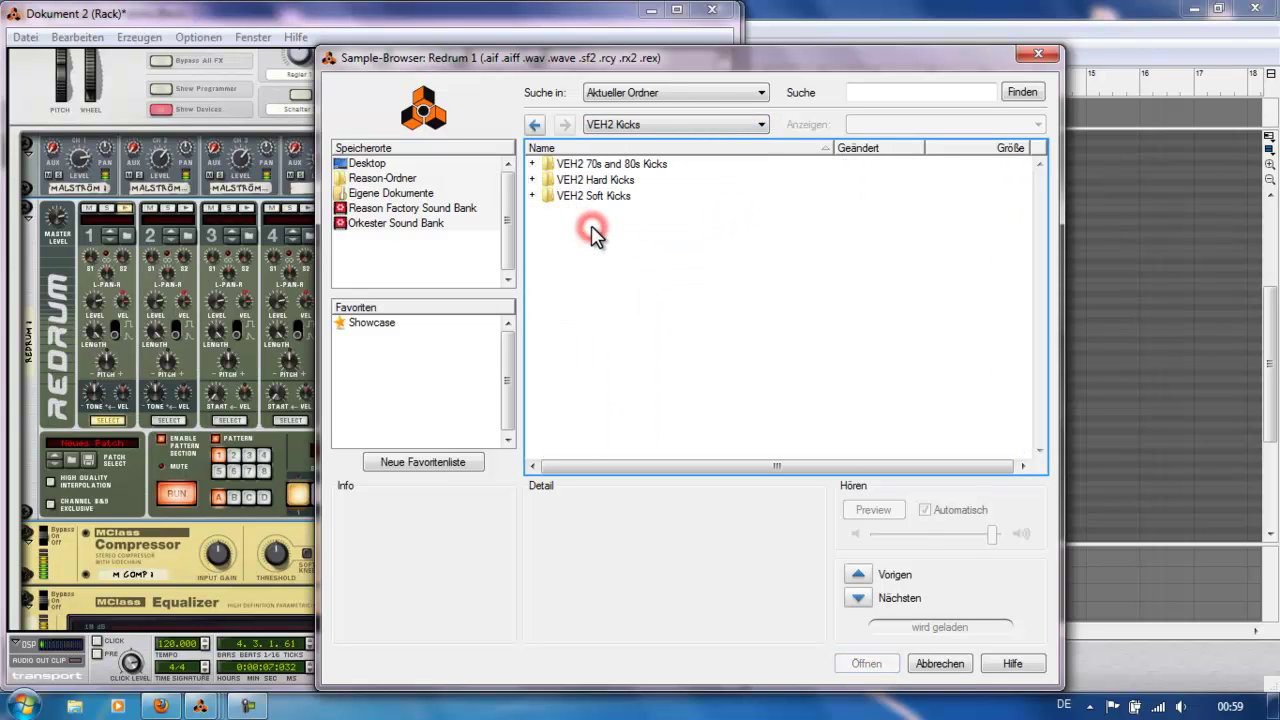
{"action": "double_click", "coordinate": [600, 196]}
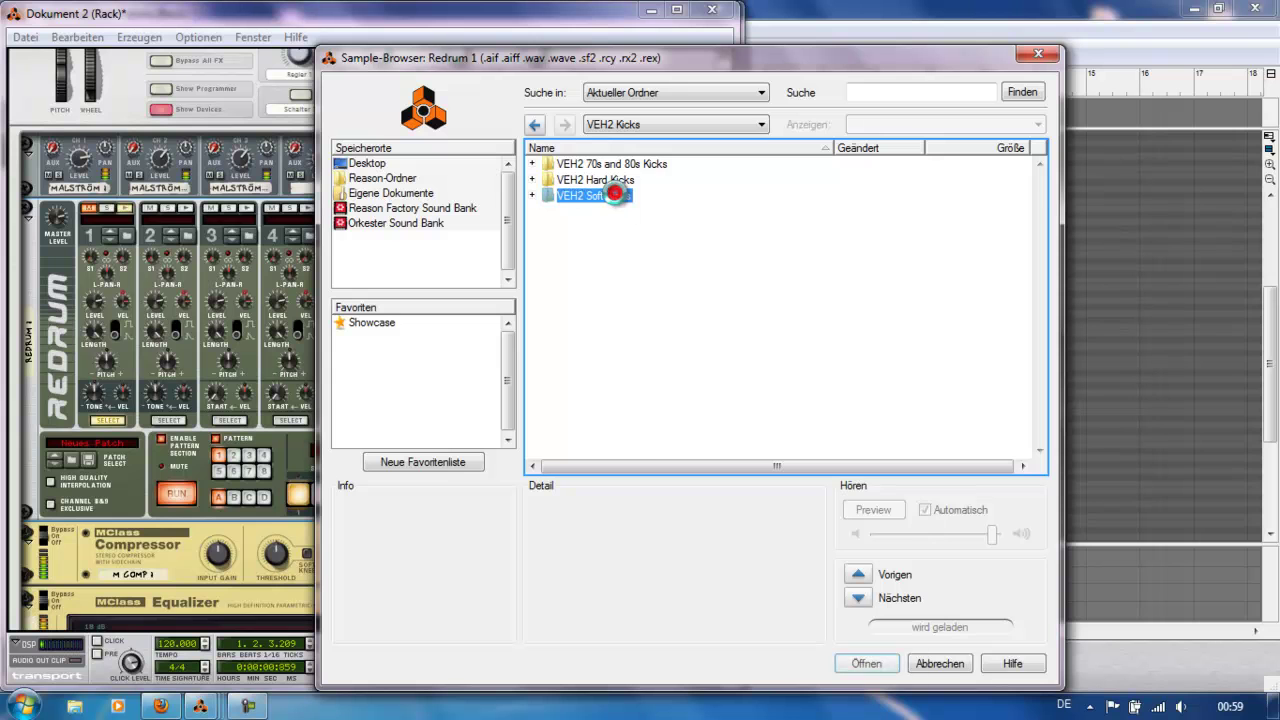
{"action": "left_click", "coordinate": [606, 372]}
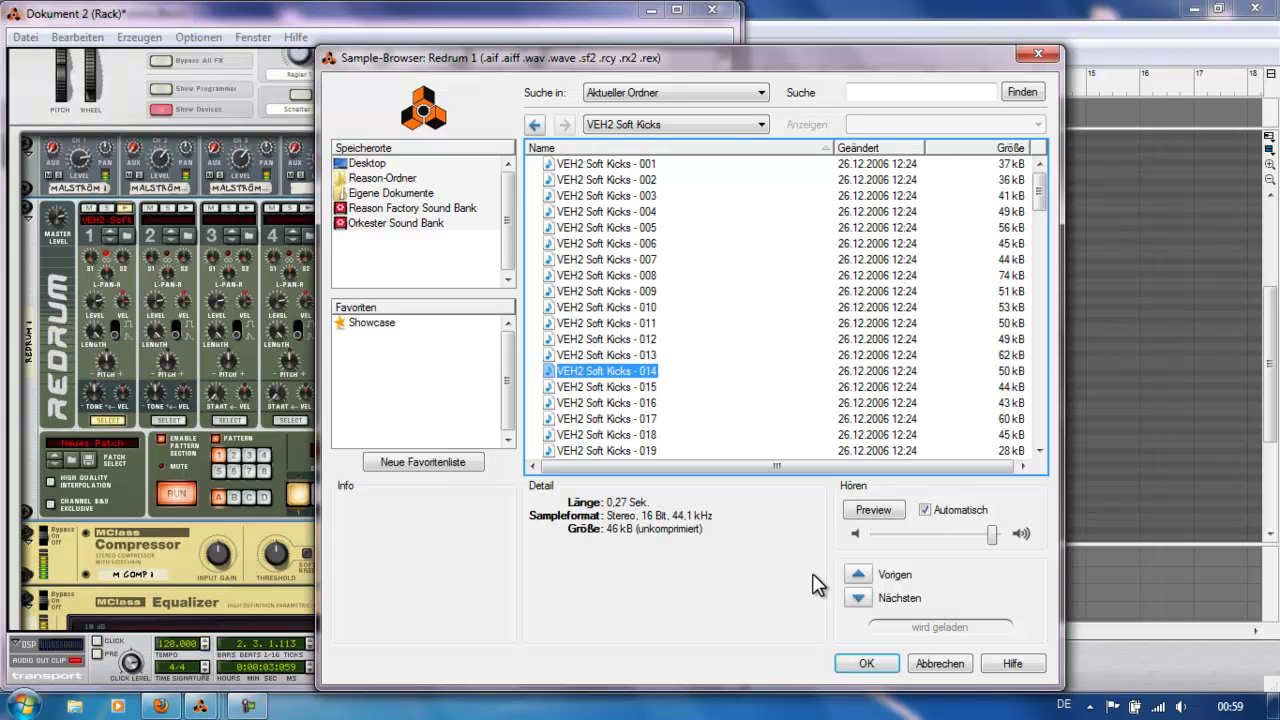
{"action": "left_click", "coordinate": [866, 663]}
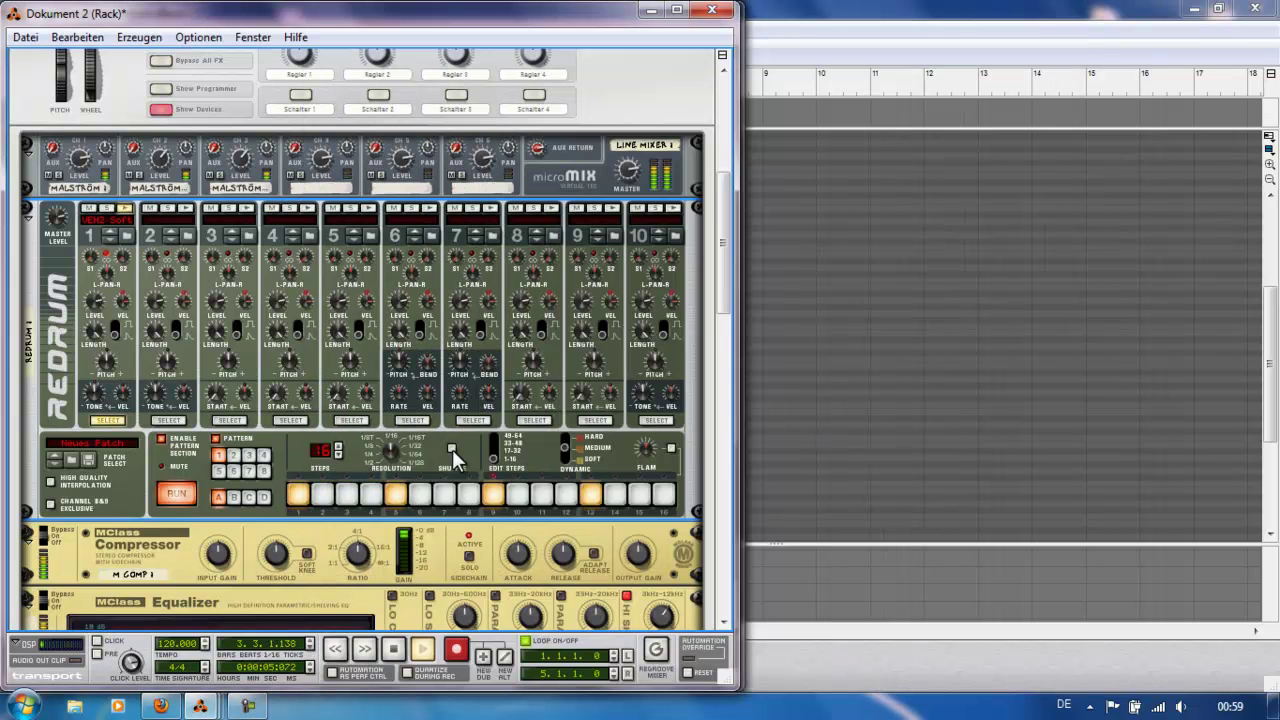
- Adjust the MClass Compressor's threshold, attack and gain for the kick sidechain during playback, and stop the loop
{"action": "scroll", "coordinate": [452, 449], "scroll_direction": "down", "scroll_amount": 3}
{"action": "mouse_move", "coordinate": [363, 449]}
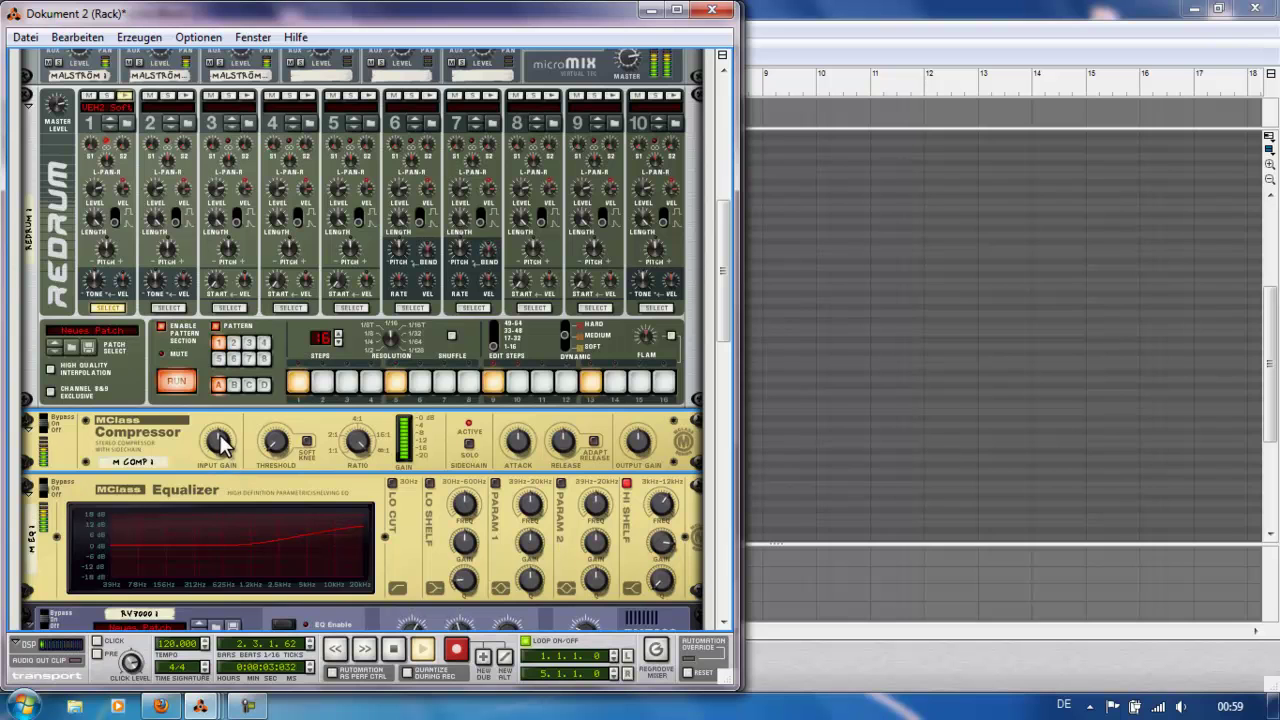
{"action": "left_click_drag", "start_coordinate": [517, 444], "coordinate": [520, 497]}
{"action": "left_click", "coordinate": [594, 442]}
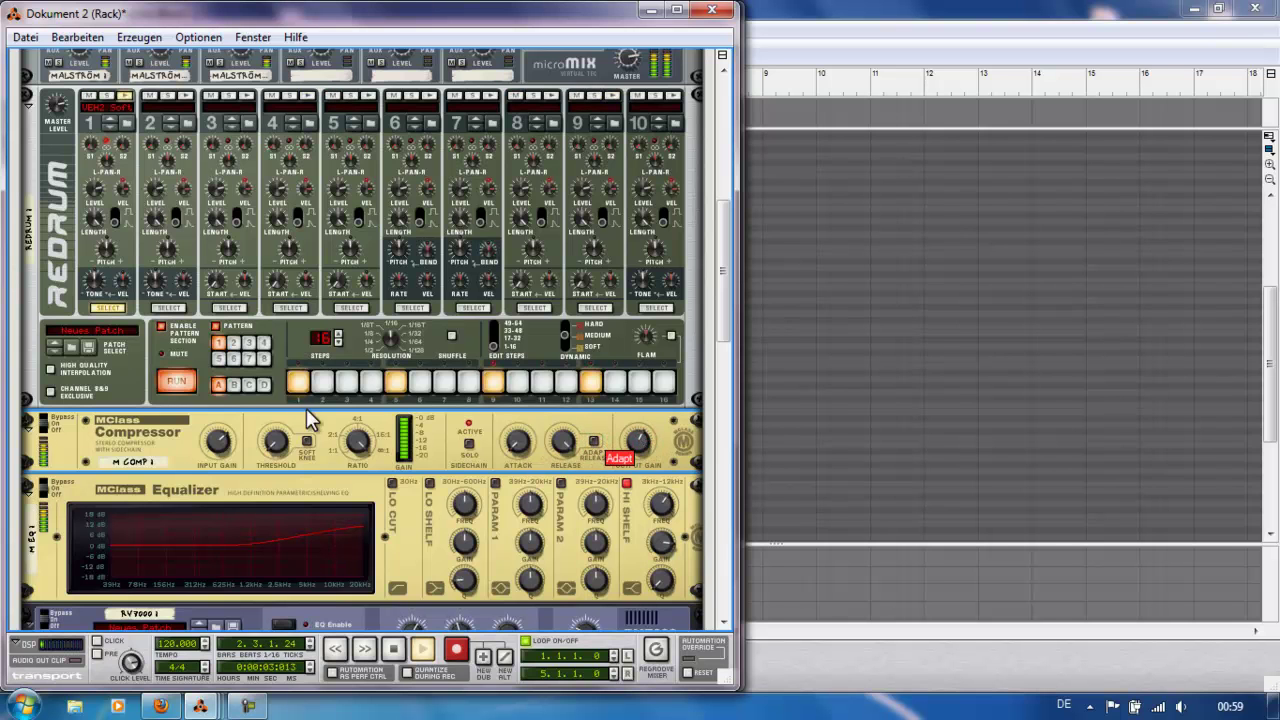
{"action": "scroll", "coordinate": [155, 358], "scroll_direction": "up", "scroll_amount": 4}
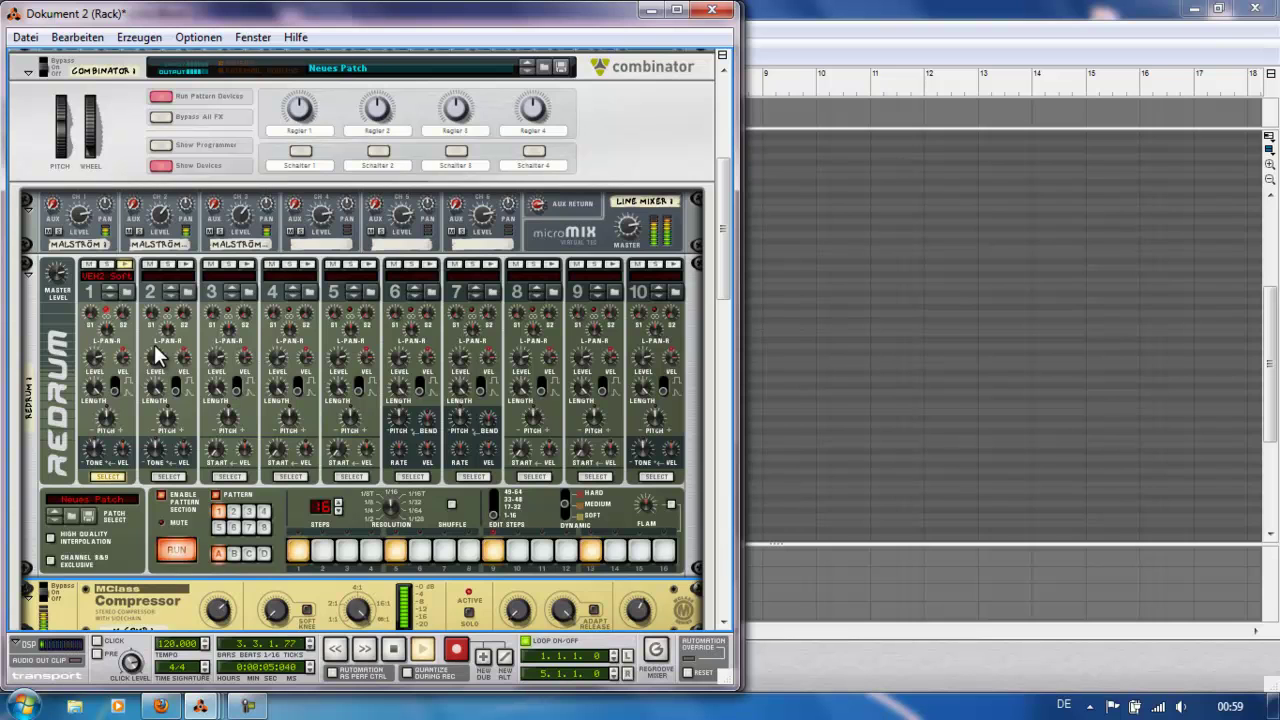
{"action": "key", "text": "space"}
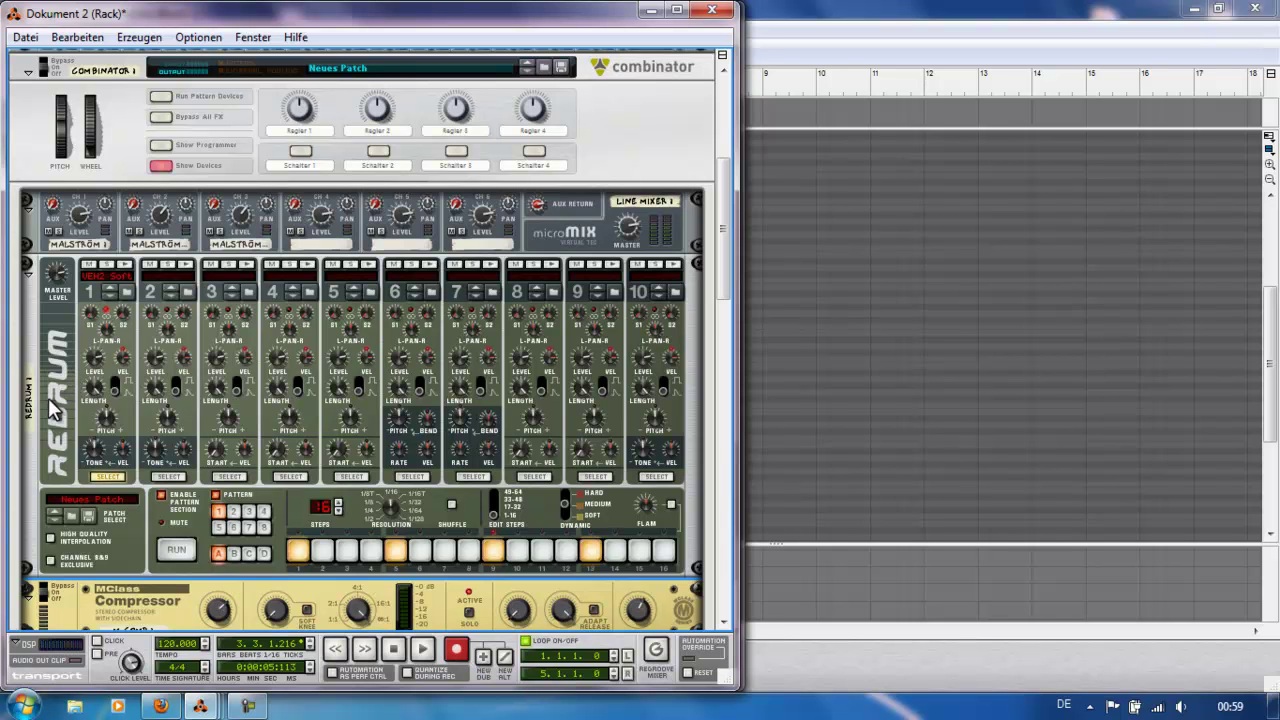
- Turn off note reception for Redrum 1 in the Combinator's key mapping and hide the programmer again
{"action": "left_click", "coordinate": [160, 147]}
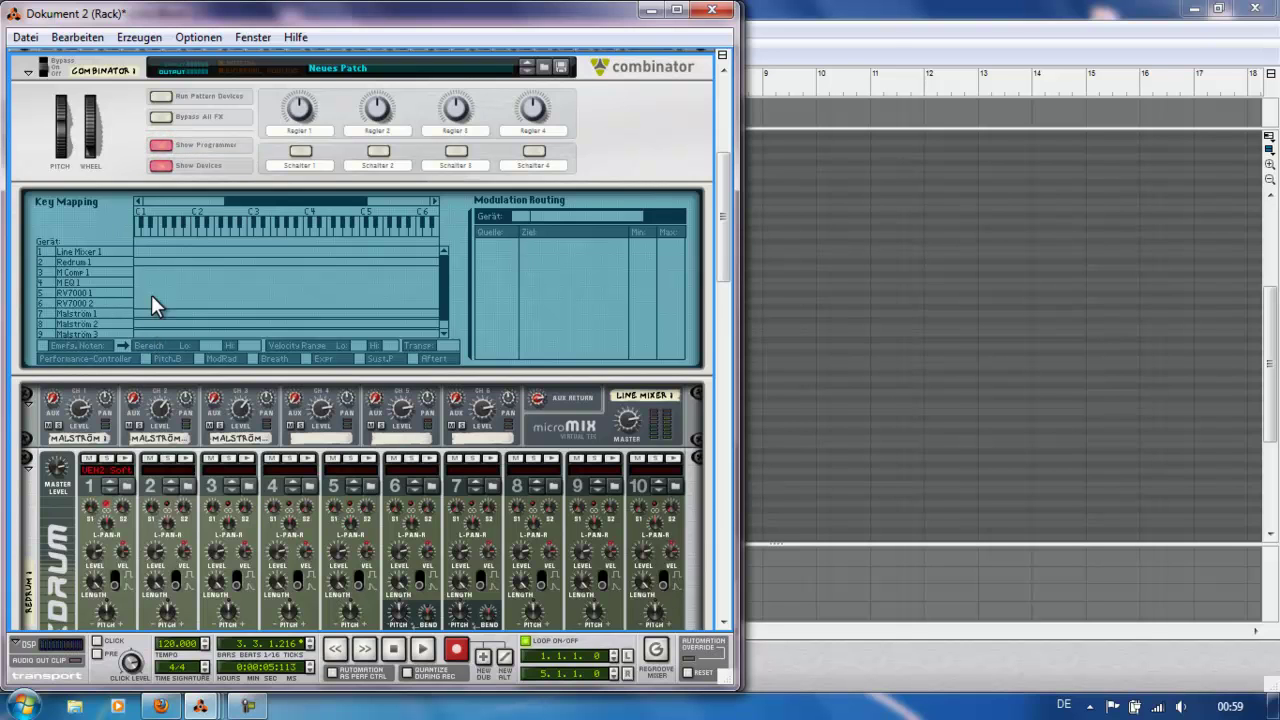
{"action": "left_click", "coordinate": [154, 261]}
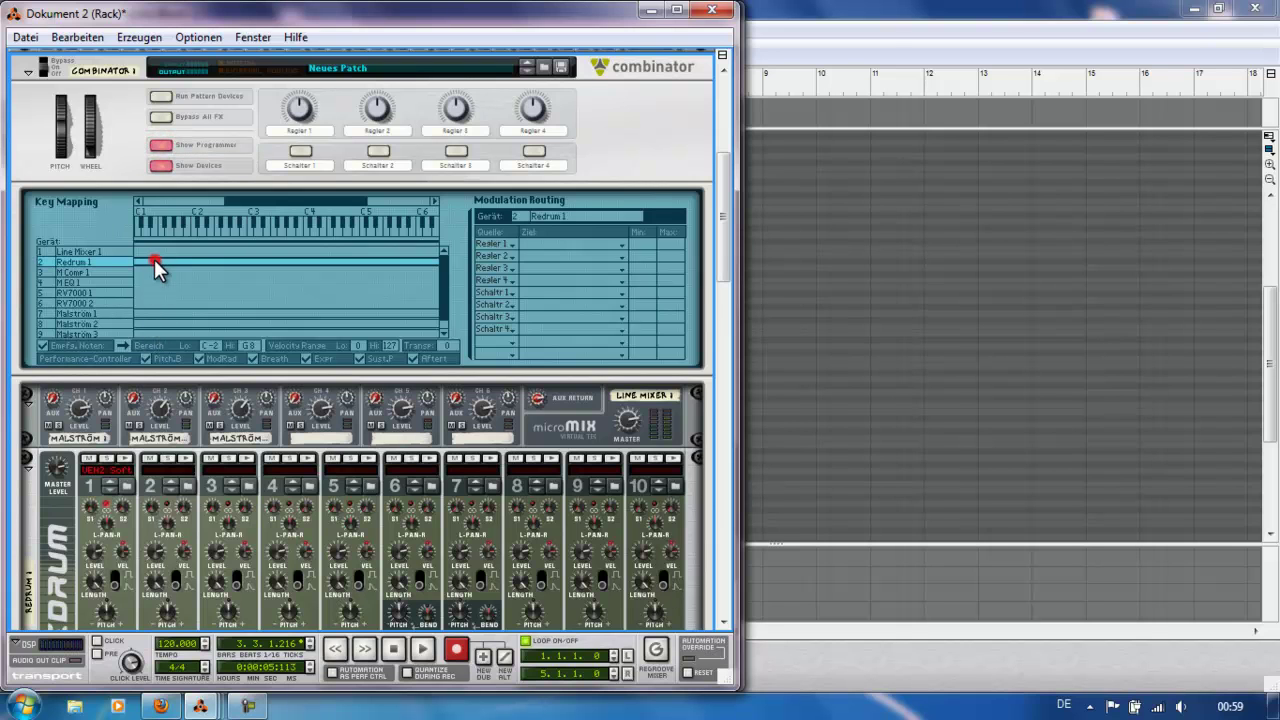
{"action": "left_click", "coordinate": [42, 346]}
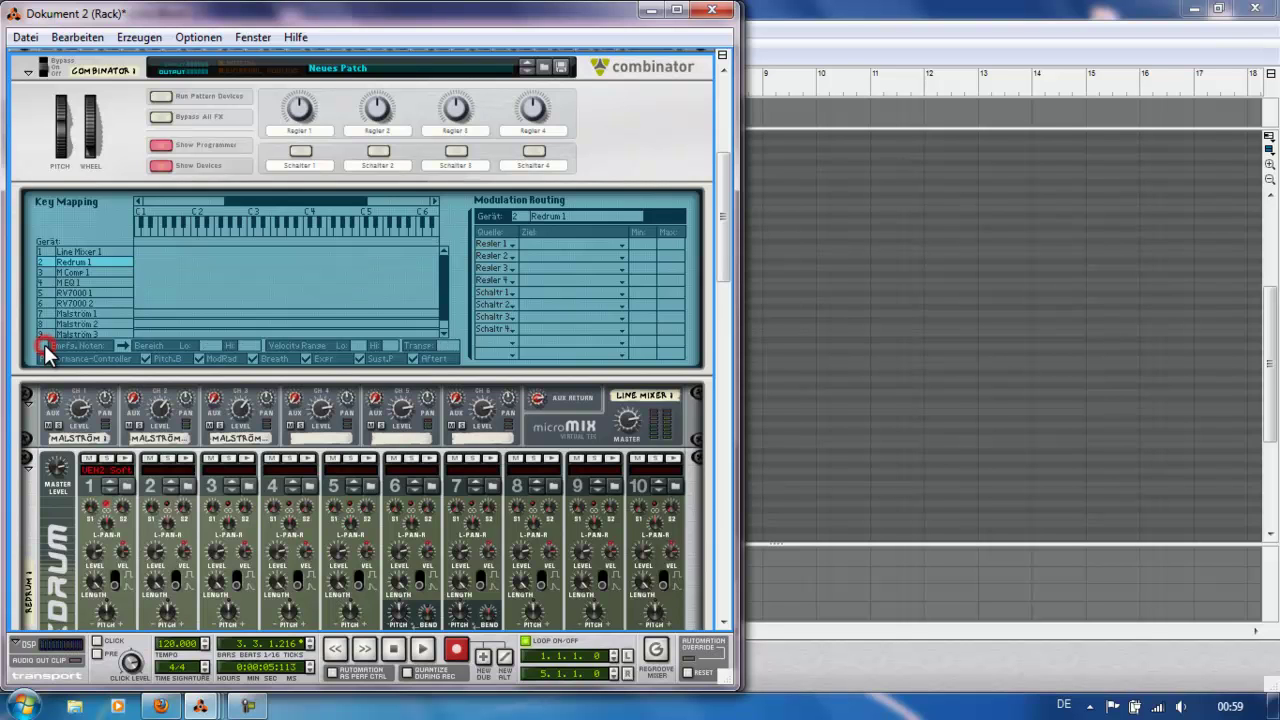
{"action": "left_click", "coordinate": [161, 148]}
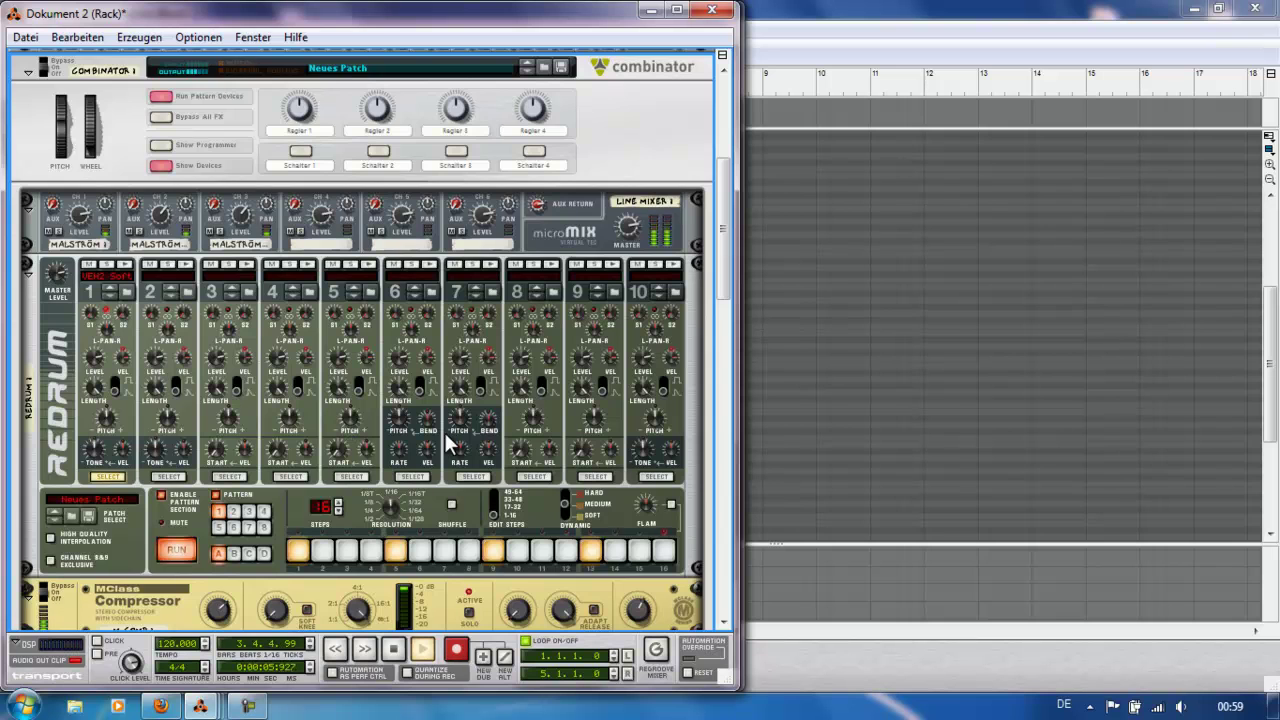
- Check the Redrum, compressor and effects in the Combinator while the loop plays, and stop playback
{"action": "scroll", "coordinate": [449, 437], "scroll_direction": "down", "scroll_amount": 5}
{"action": "scroll", "coordinate": [436, 400], "scroll_direction": "up", "scroll_amount": 3}
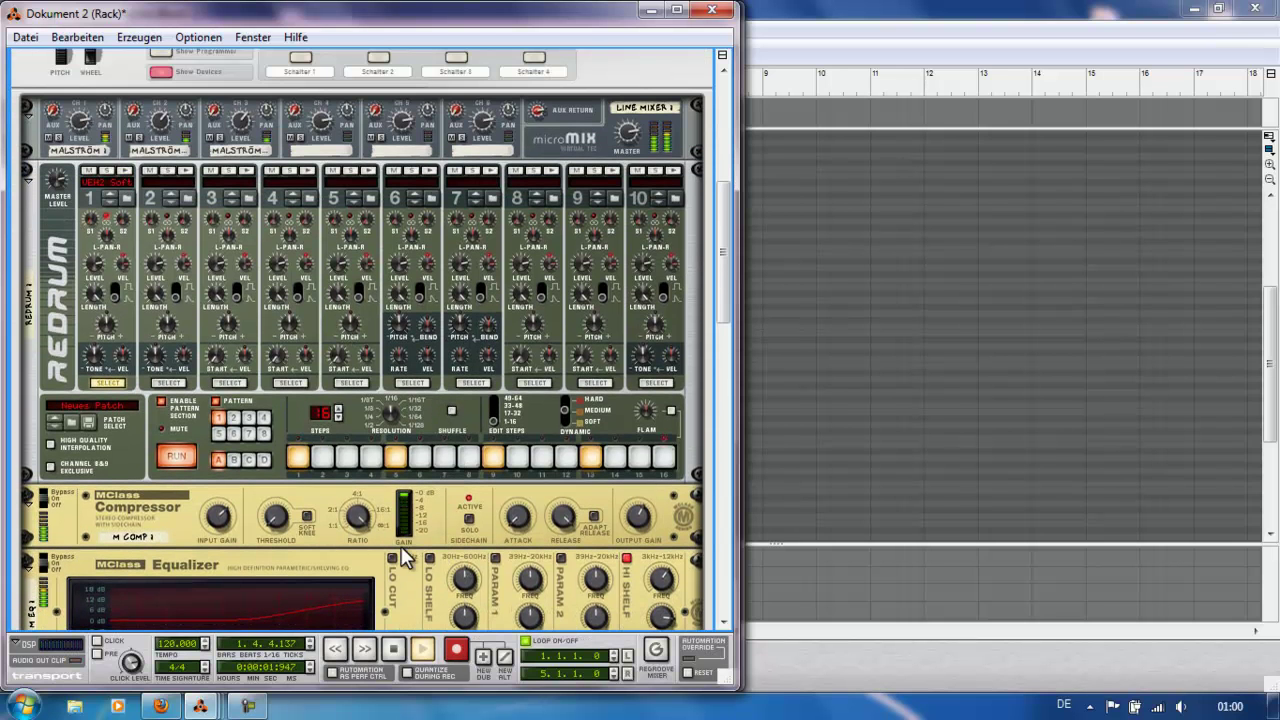
{"action": "scroll", "coordinate": [368, 462], "scroll_direction": "down", "scroll_amount": 3}
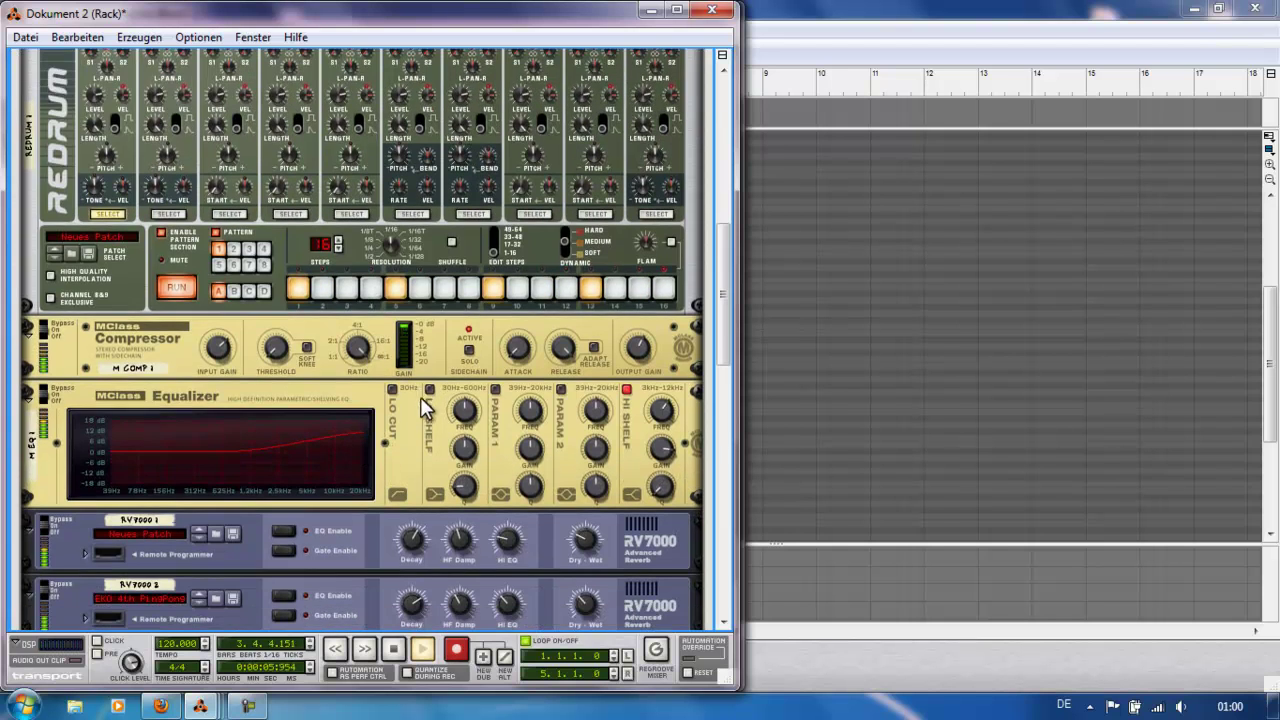
{"action": "key", "text": "space"}
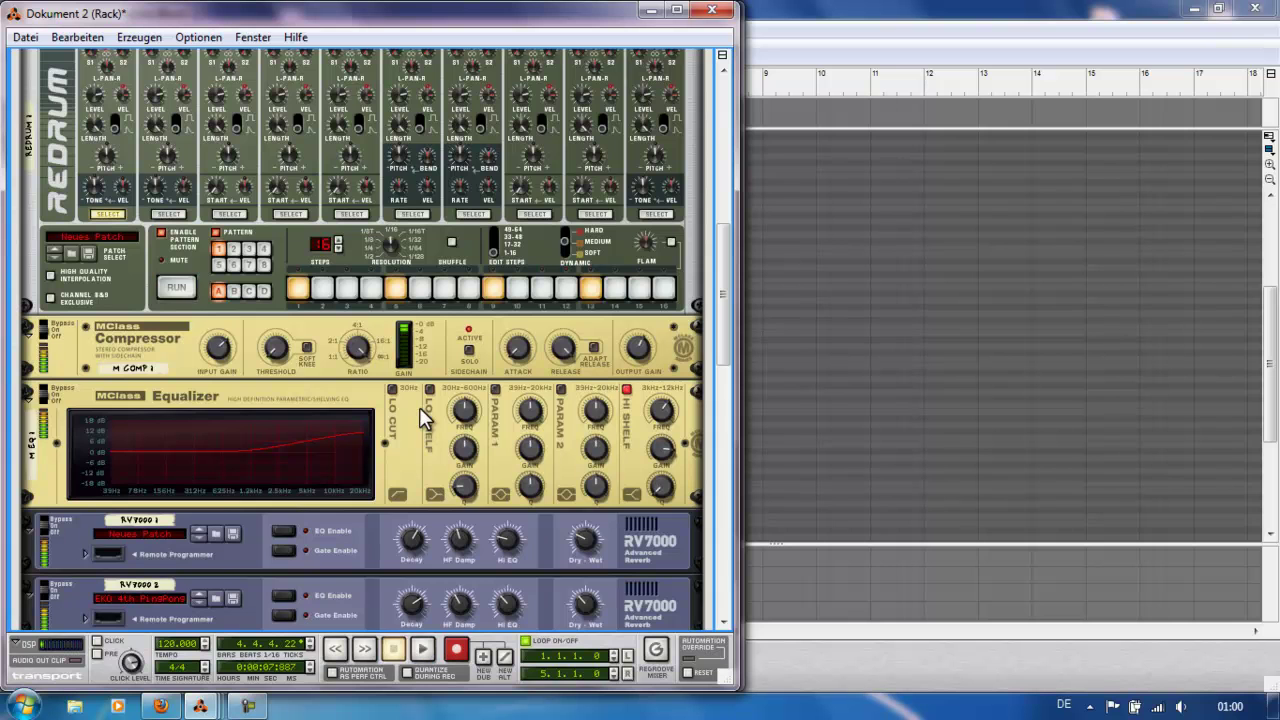
- Minimize the Dokument 2 windows and the Prog House Club Tut.rns rack to bring up that song's sequencer
{"action": "left_click", "coordinate": [1046, 16]}
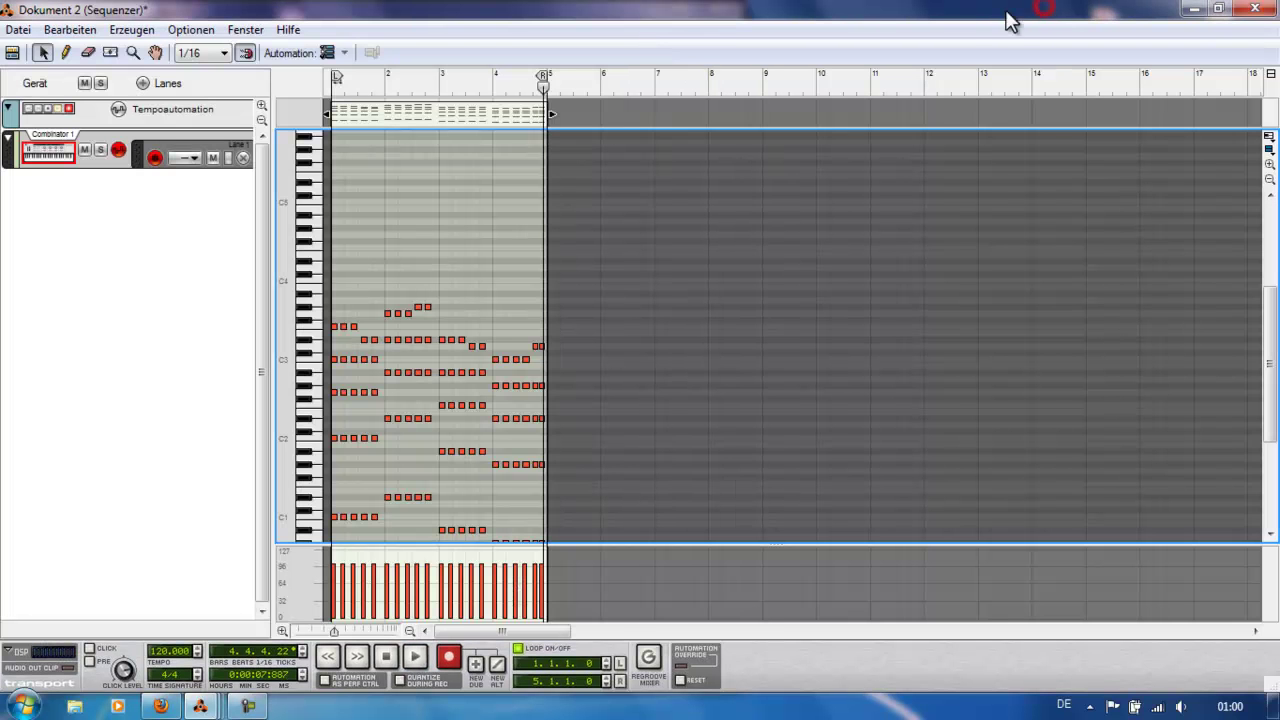
{"action": "left_click", "coordinate": [1194, 10]}
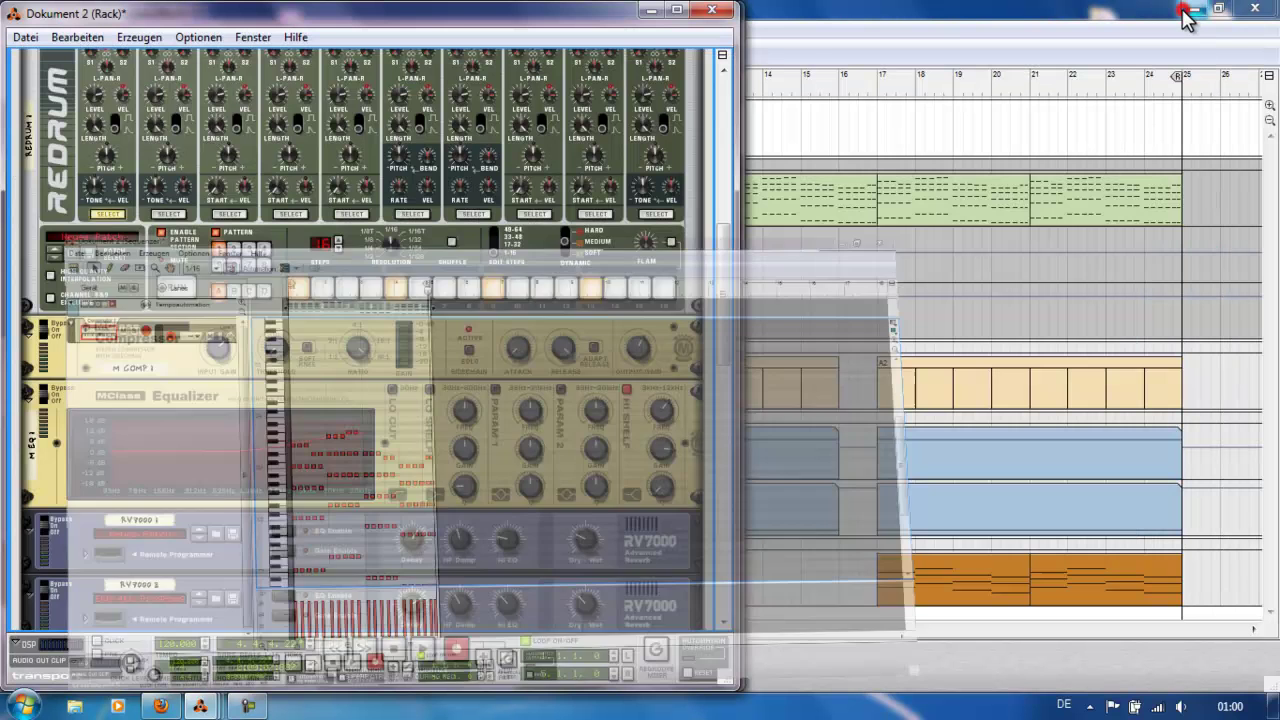
{"action": "left_click", "coordinate": [652, 12]}
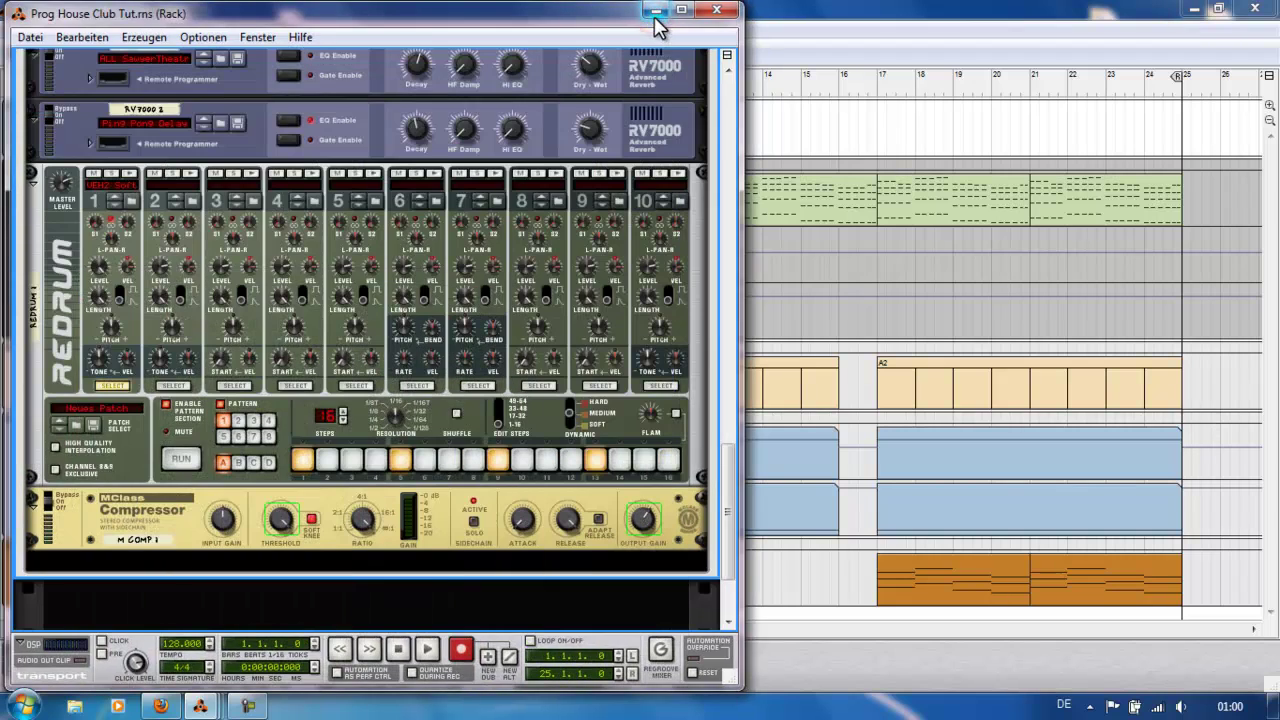
{"action": "left_click", "coordinate": [654, 12]}
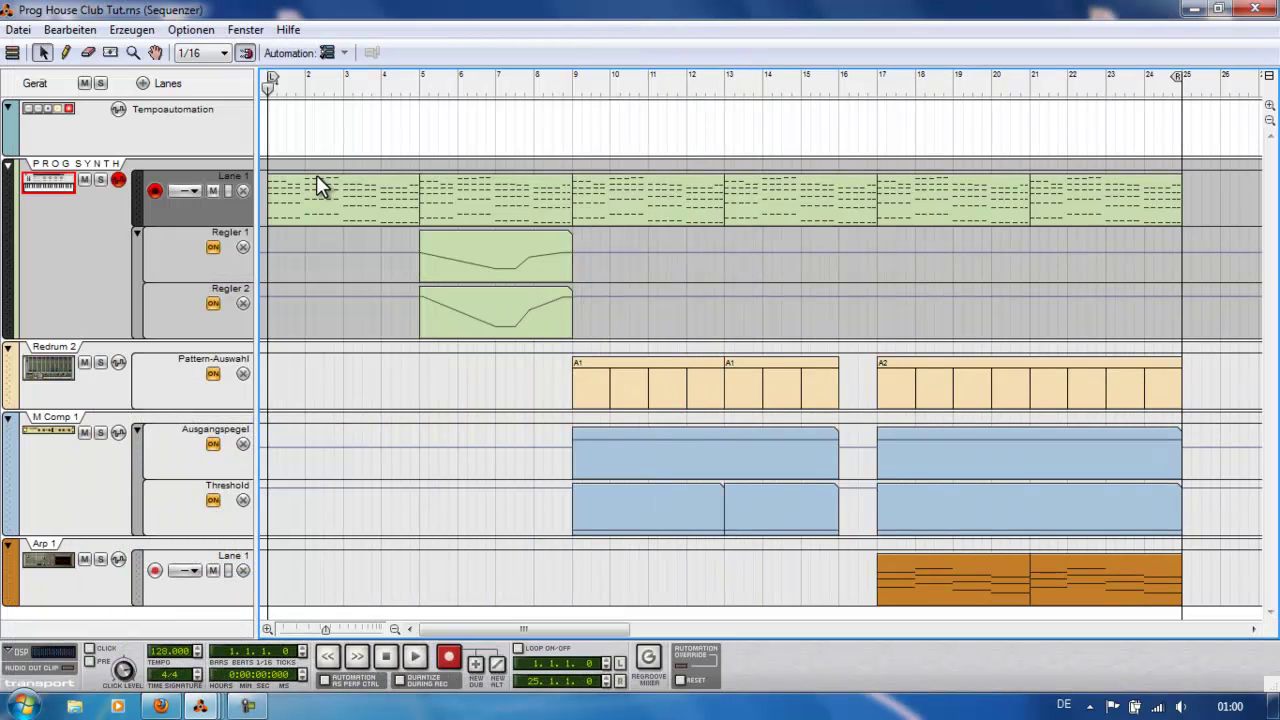